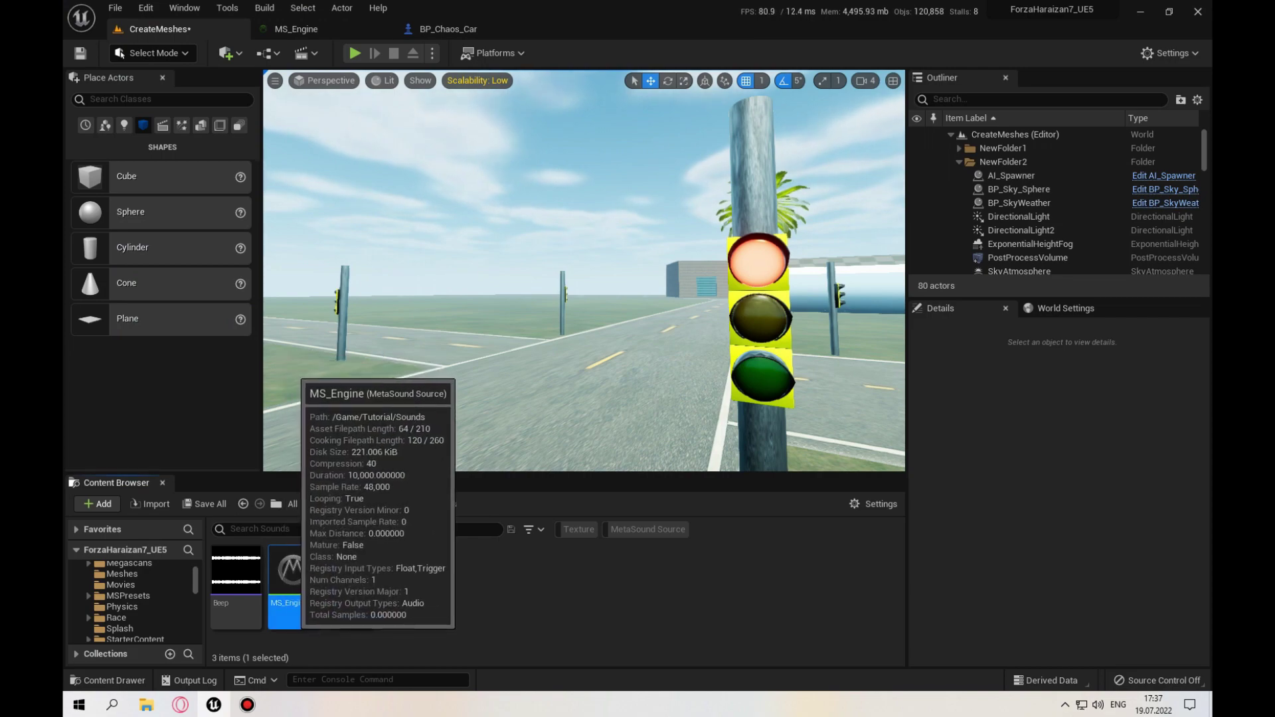
Step: Open MS_Engine from the Content Browser to view its Wave Player and mixer graph
{"action": "double_click", "coordinate": [293, 575]}
{"action": "scroll", "coordinate": [774, 384], "scroll_direction": "down", "scroll_amount": 2}
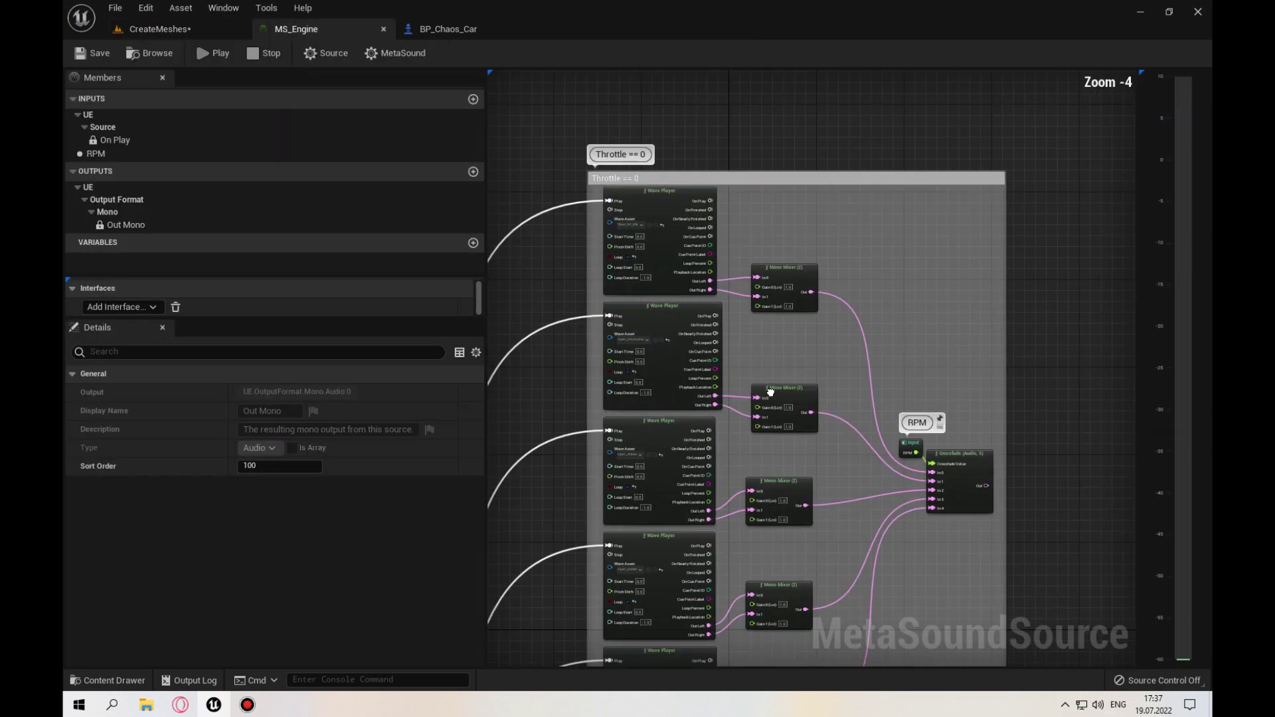
Step: Add a Crossfade (Audio, 2) node fed by the Throttle == 0 group's Crossfade output
{"action": "right_click_drag", "start_coordinate": [773, 384], "coordinate": [736, 293]}
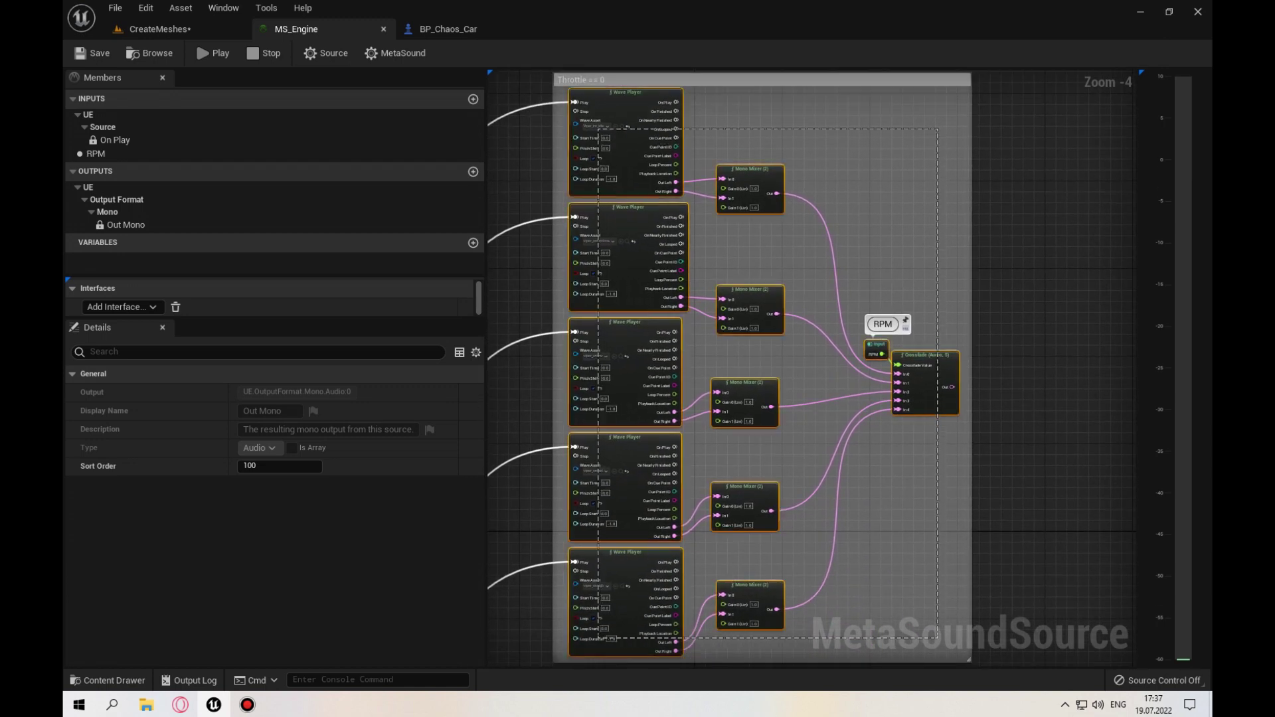
{"action": "left_click_drag", "start_coordinate": [853, 570], "coordinate": [597, 120]}
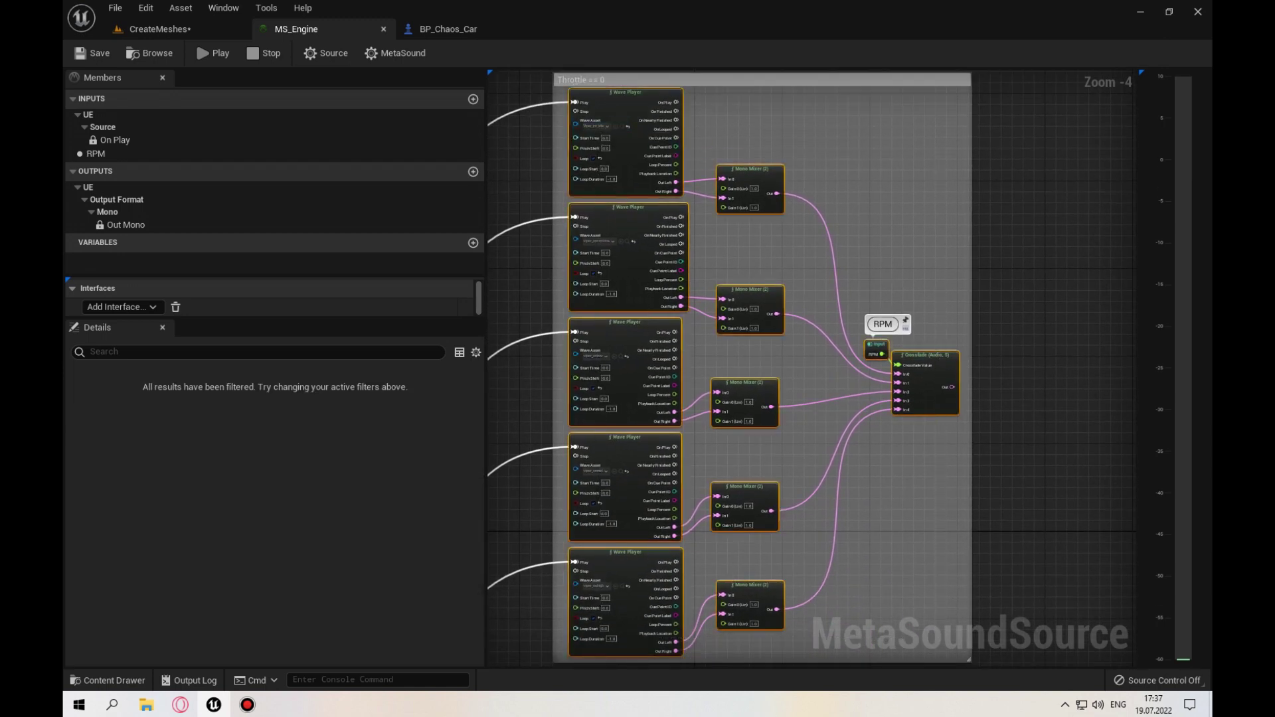
{"action": "right_click_drag", "start_coordinate": [798, 631], "coordinate": [798, 73]}
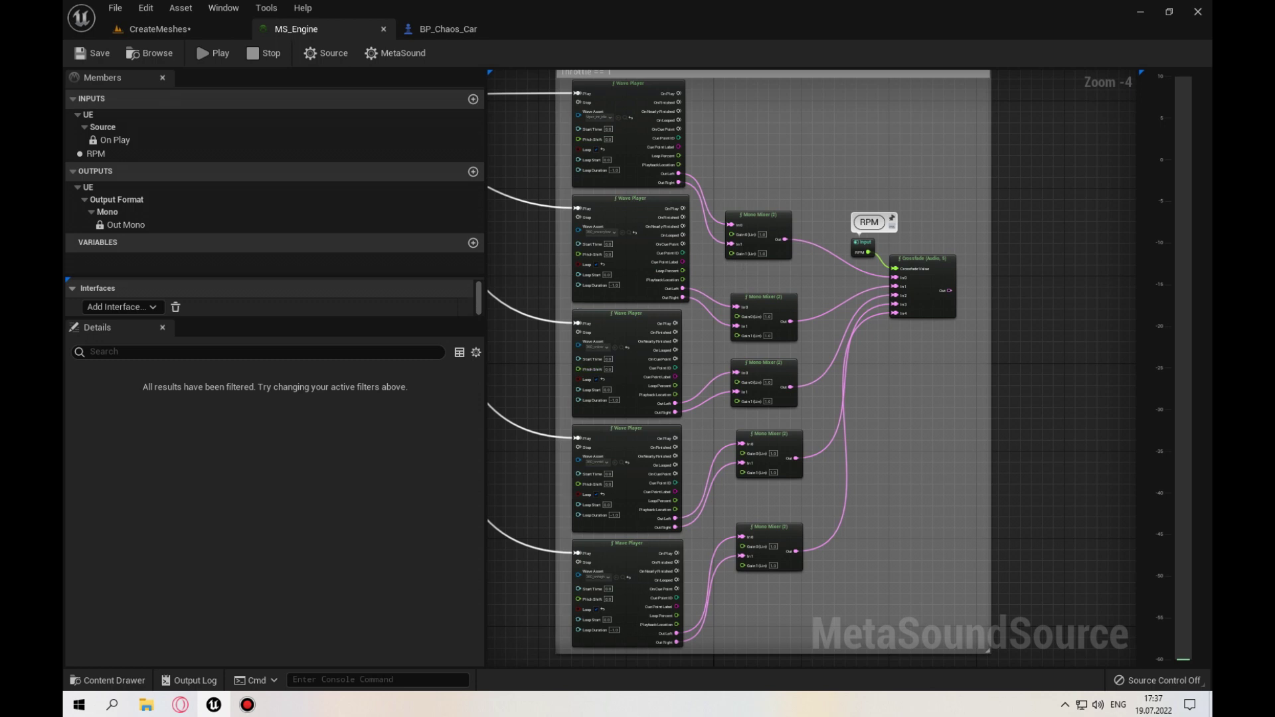
{"action": "right_click_drag", "start_coordinate": [852, 127], "coordinate": [738, 554]}
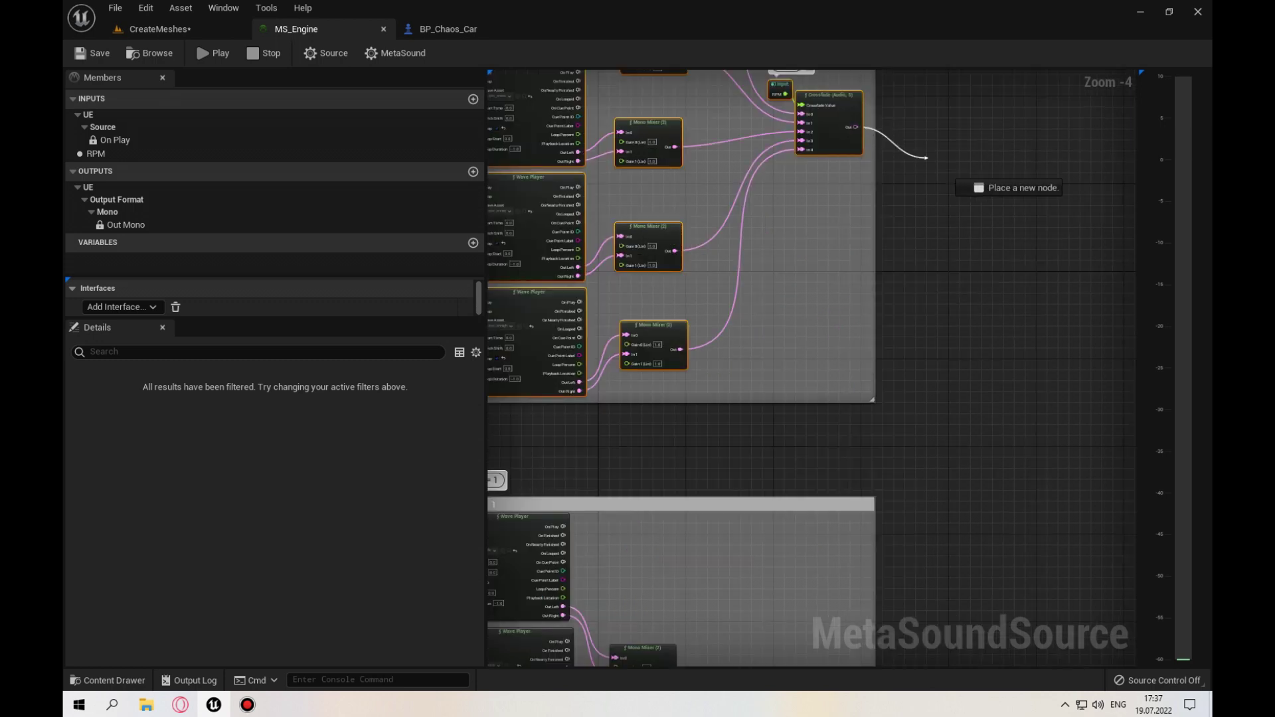
{"action": "left_click_drag", "start_coordinate": [853, 126], "coordinate": [972, 274]}
{"action": "type", "text": "Cro"}
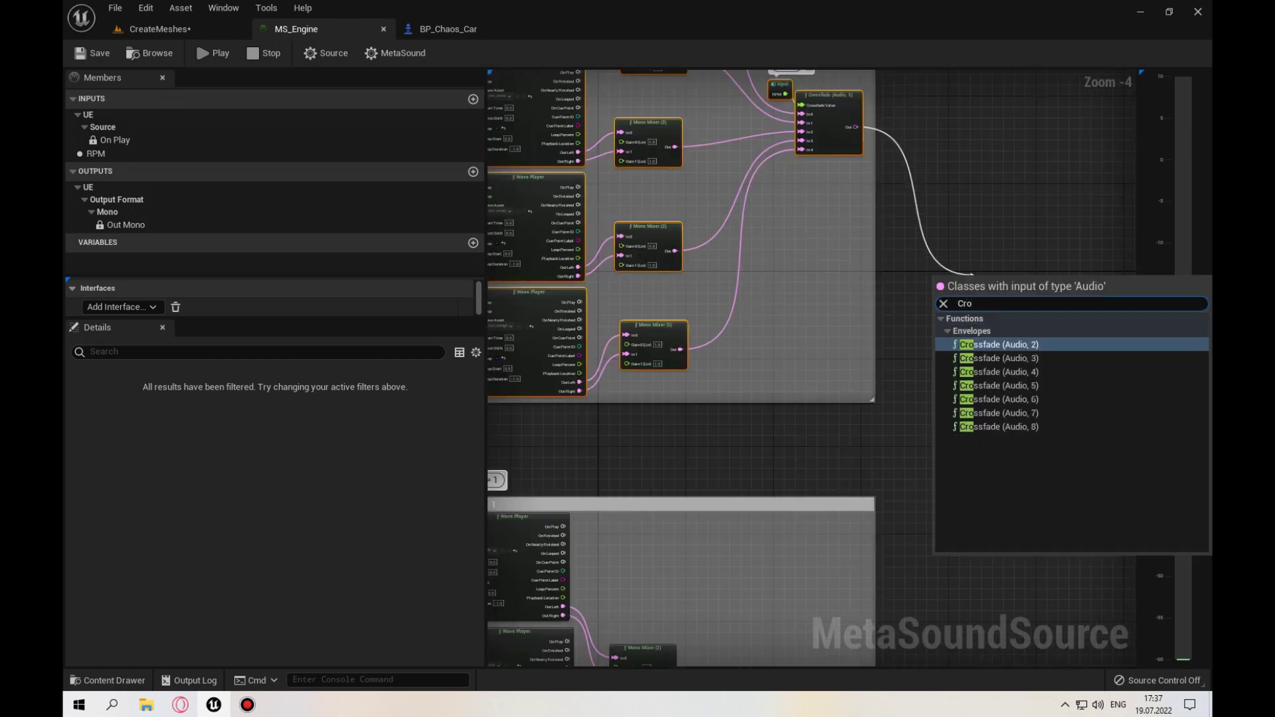
{"action": "key", "text": "Return"}
Step: Wire the Throttle == 1 group's Crossfade Out into In 1 and nudge the node right
{"action": "right_click_drag", "start_coordinate": [1002, 341], "coordinate": [1002, 259]}
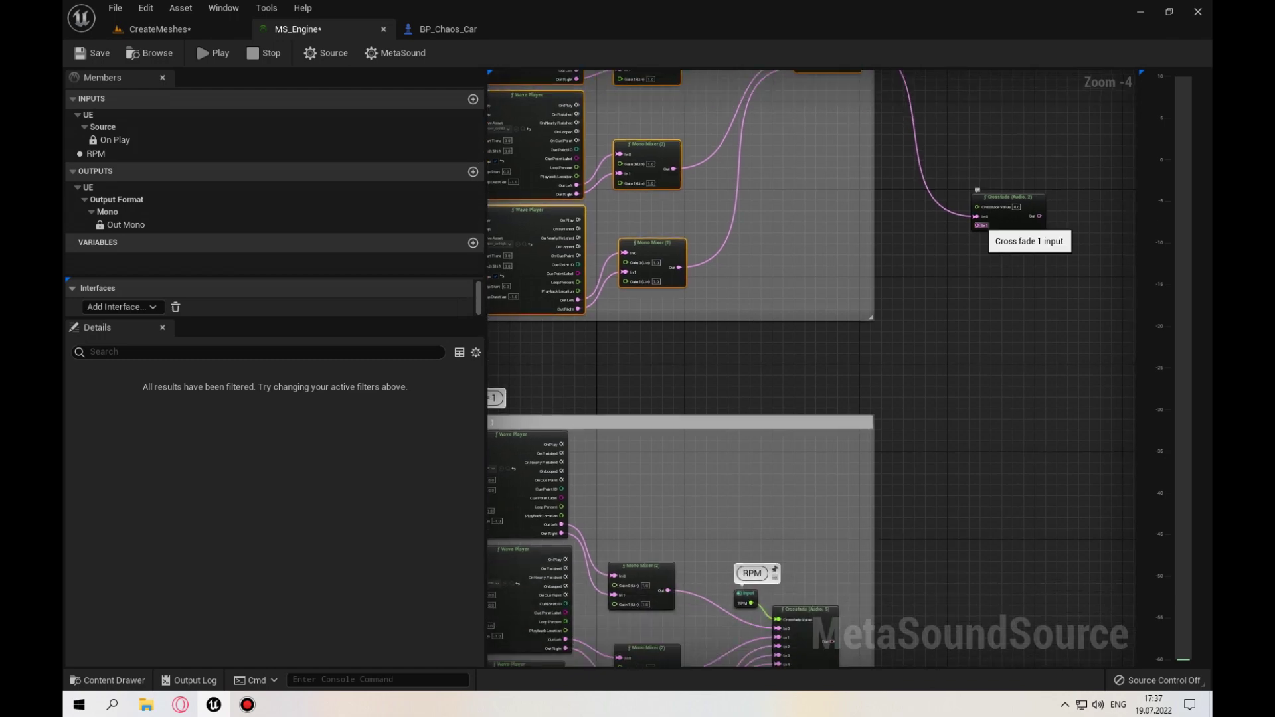
{"action": "right_click_drag", "start_coordinate": [977, 191], "coordinate": [868, 545]}
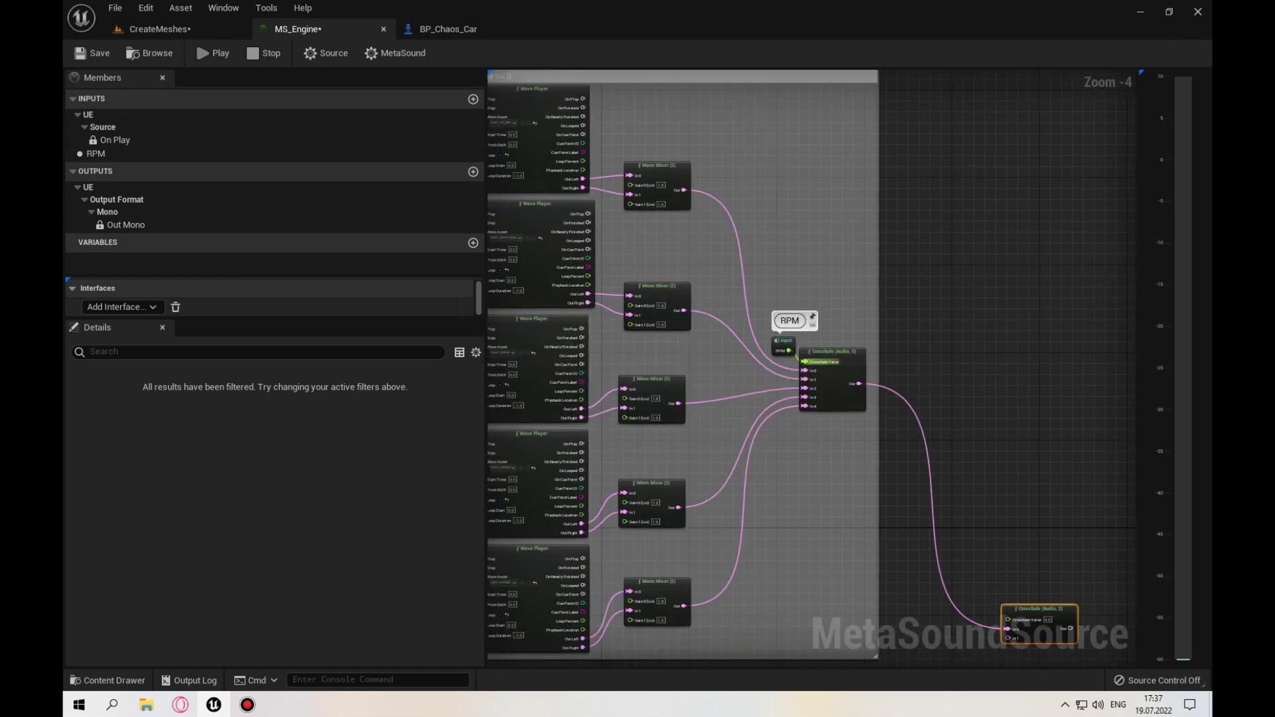
{"action": "right_click_drag", "start_coordinate": [1063, 147], "coordinate": [1037, 259]}
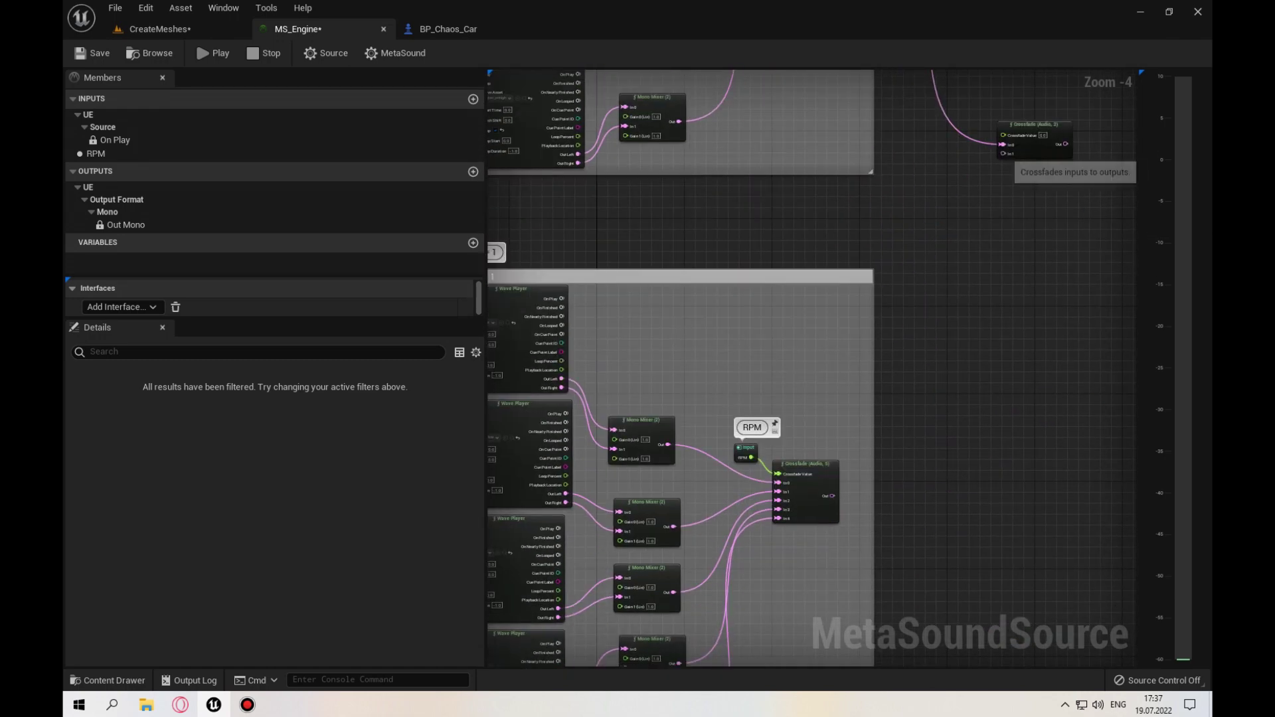
{"action": "left_click_drag", "start_coordinate": [1002, 153], "coordinate": [832, 497]}
{"action": "right_click_drag", "start_coordinate": [832, 497], "coordinate": [795, 602]}
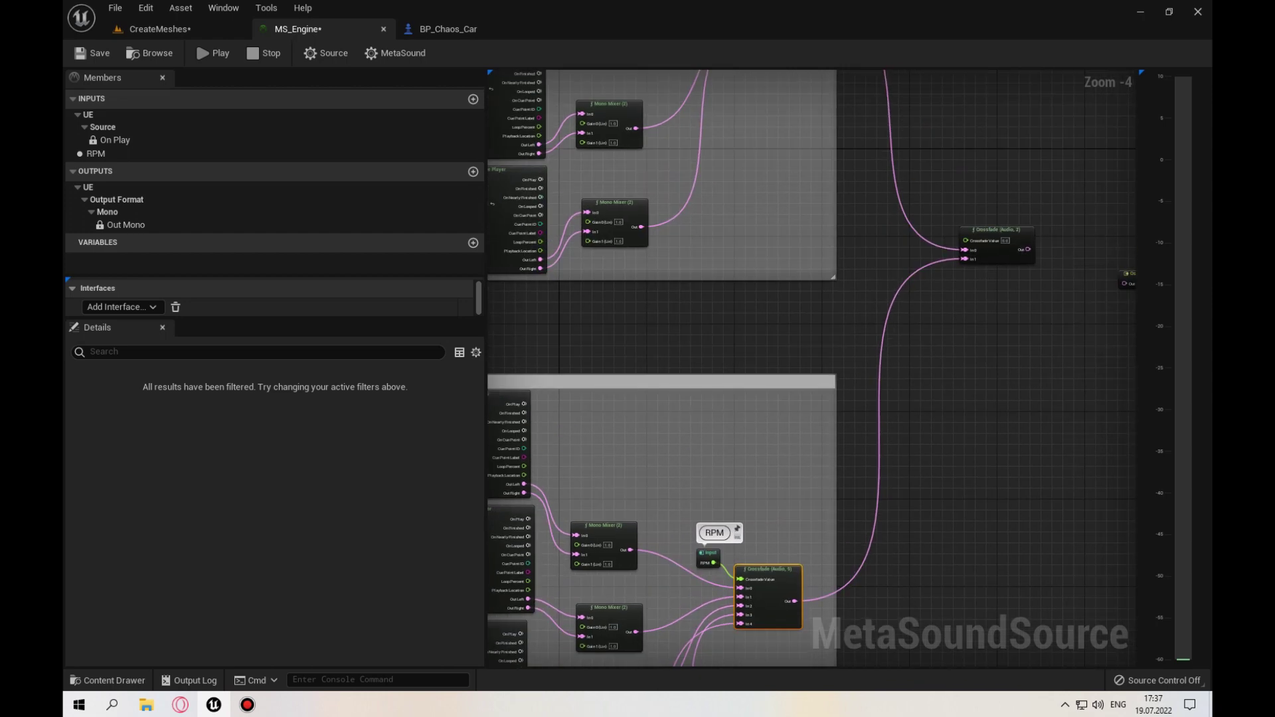
{"action": "right_click_drag", "start_coordinate": [977, 269], "coordinate": [939, 345]}
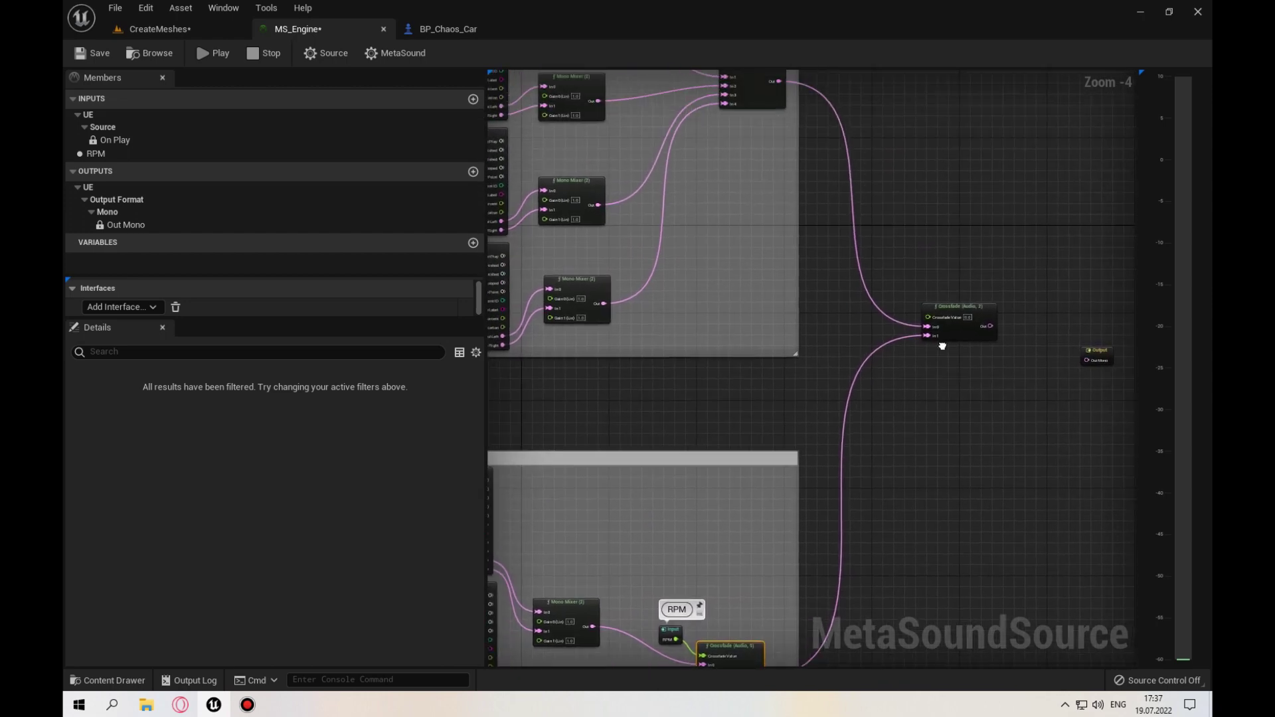
{"action": "scroll", "coordinate": [939, 344], "scroll_direction": "up", "scroll_amount": 3}
{"action": "scroll", "coordinate": [930, 326], "scroll_direction": "up", "scroll_amount": 1}
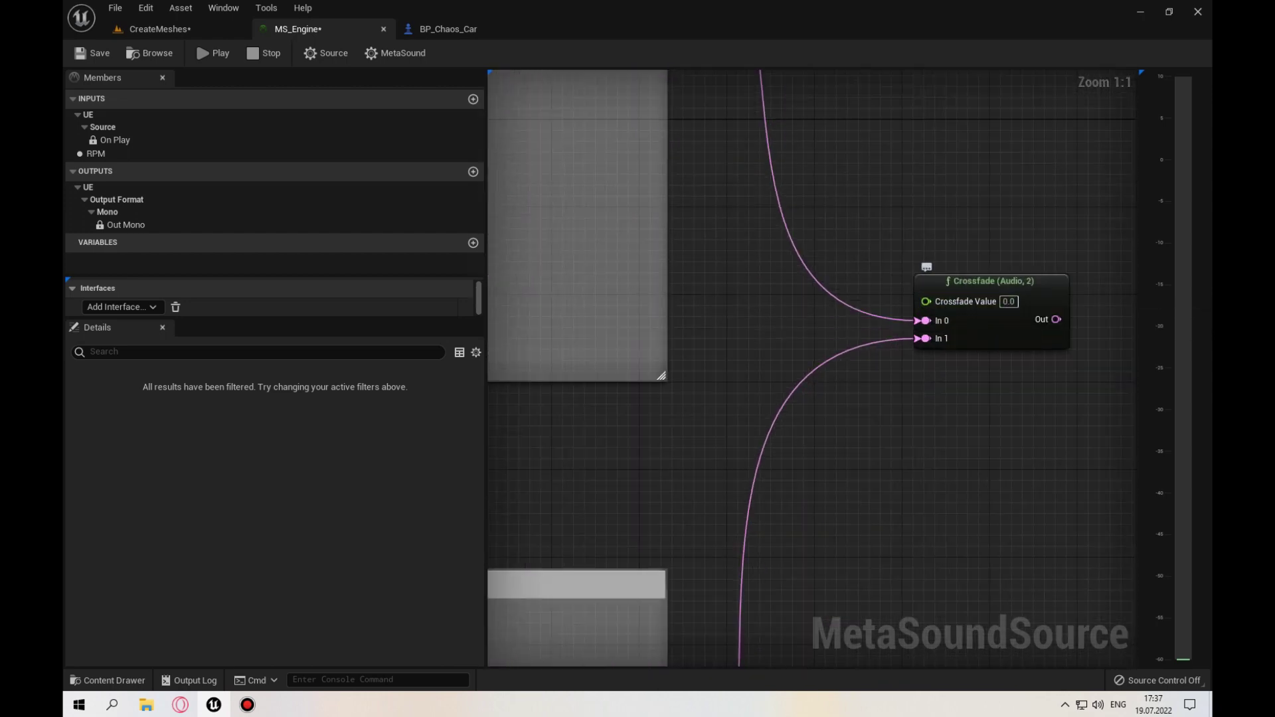
{"action": "left_click_drag", "start_coordinate": [970, 292], "coordinate": [1033, 302]}
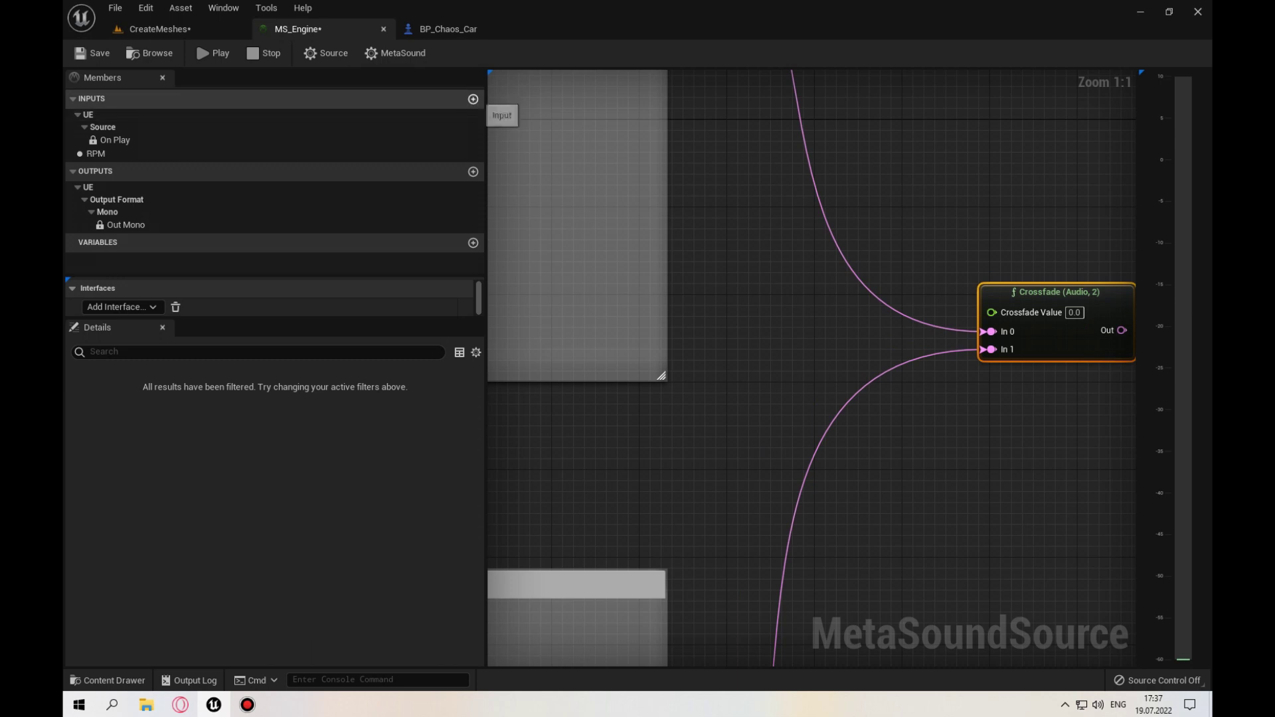
Step: Add a Float input named Throttle to the MetaSound and save
{"action": "left_click", "coordinate": [473, 99]}
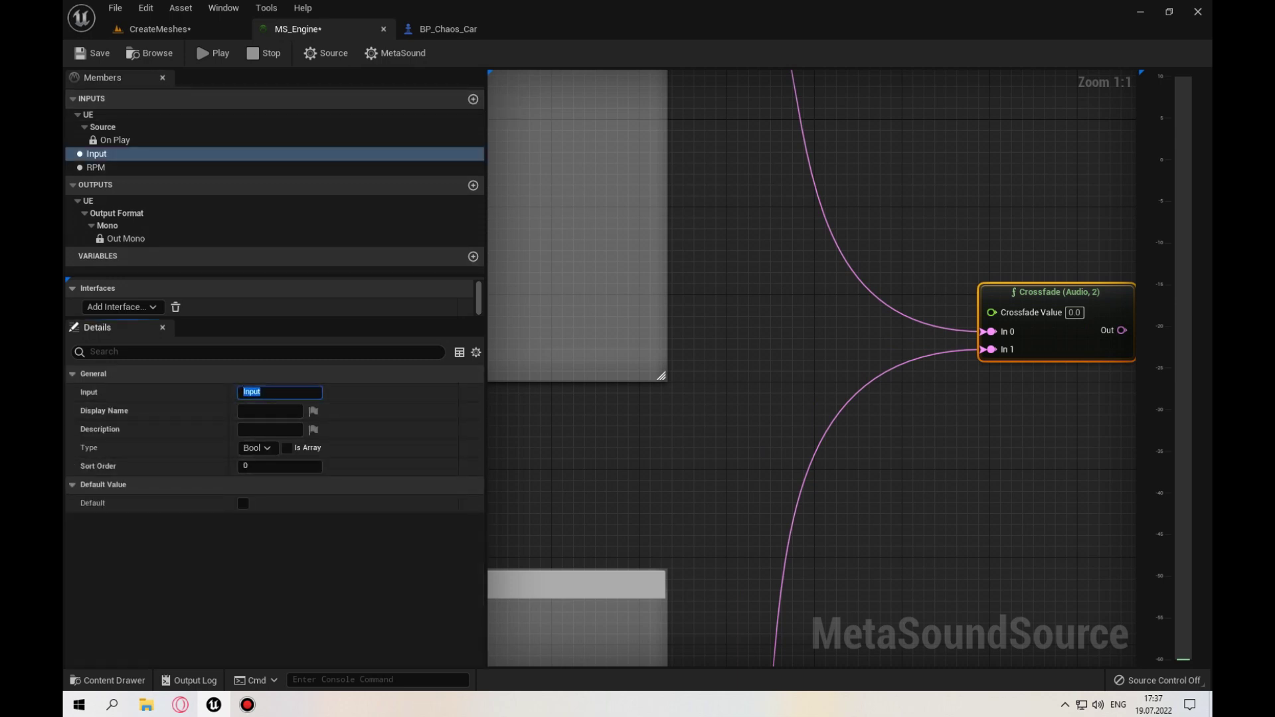
{"action": "type", "text": "Thrott"}
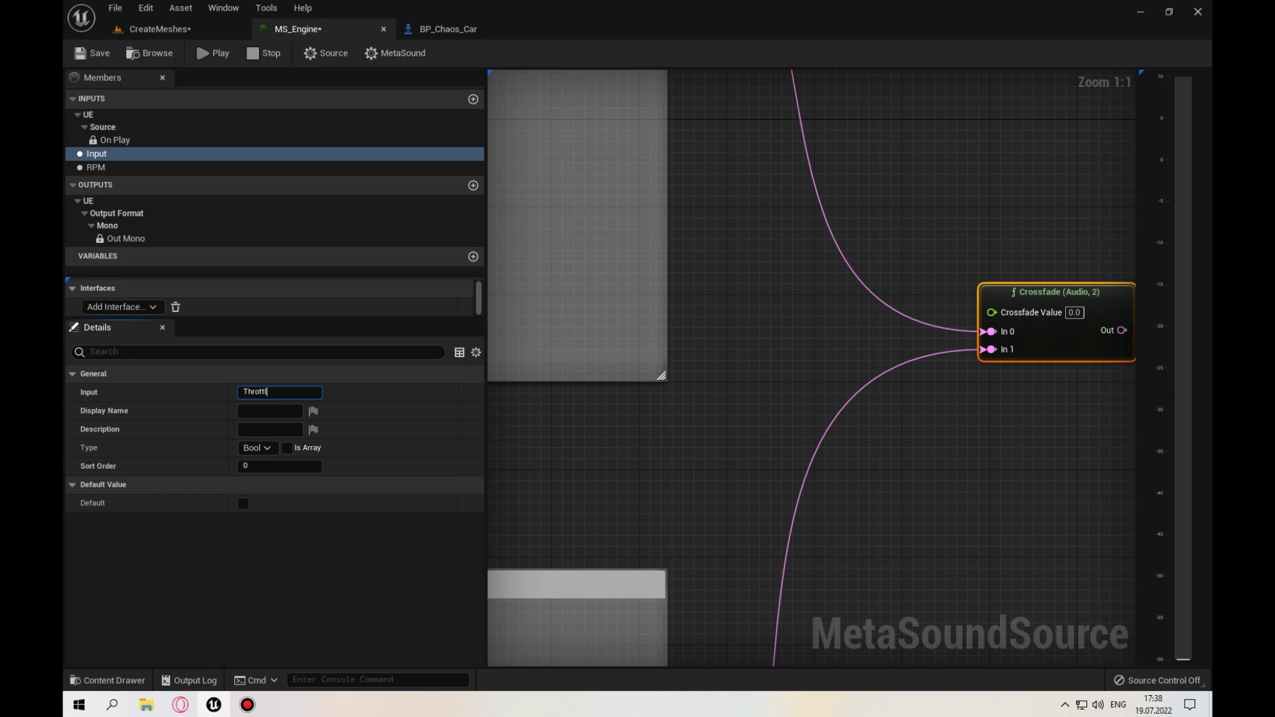
{"action": "type", "text": "e"}
{"action": "key", "text": "Return"}
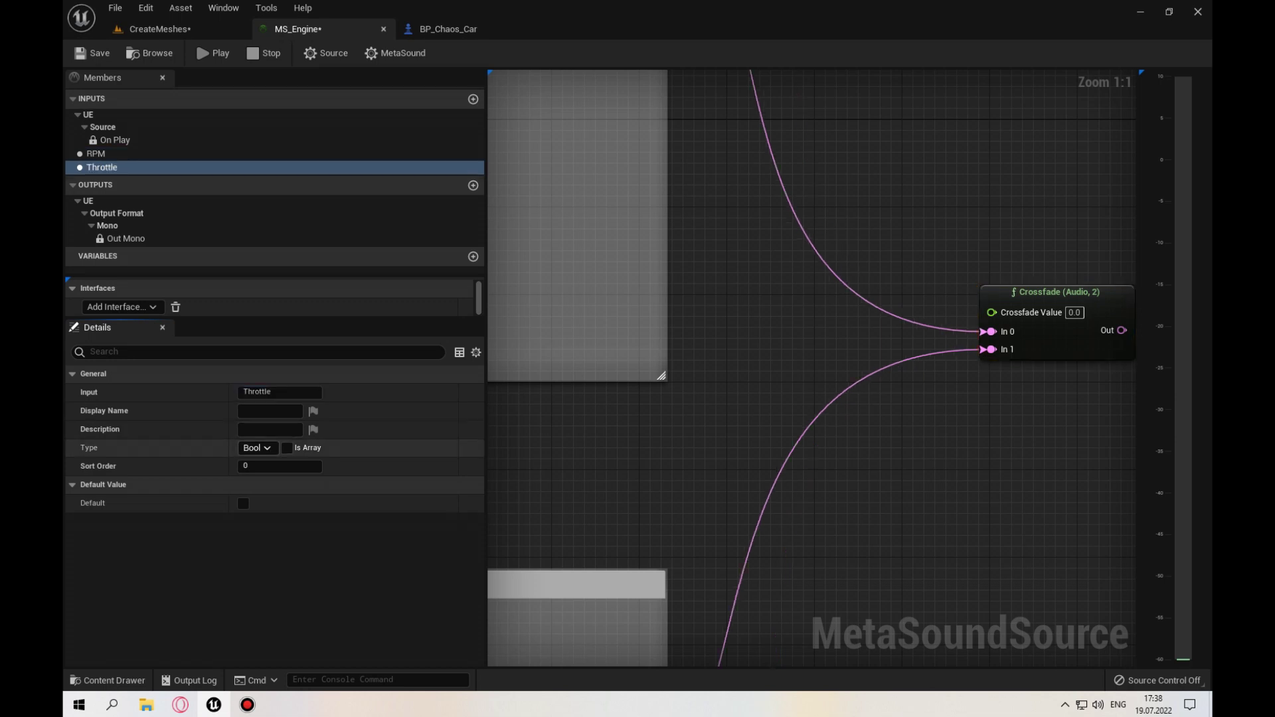
{"action": "left_click", "coordinate": [258, 448]}
{"action": "scroll", "coordinate": [299, 390], "scroll_direction": "down", "scroll_amount": 3}
{"action": "left_click", "coordinate": [253, 346]}
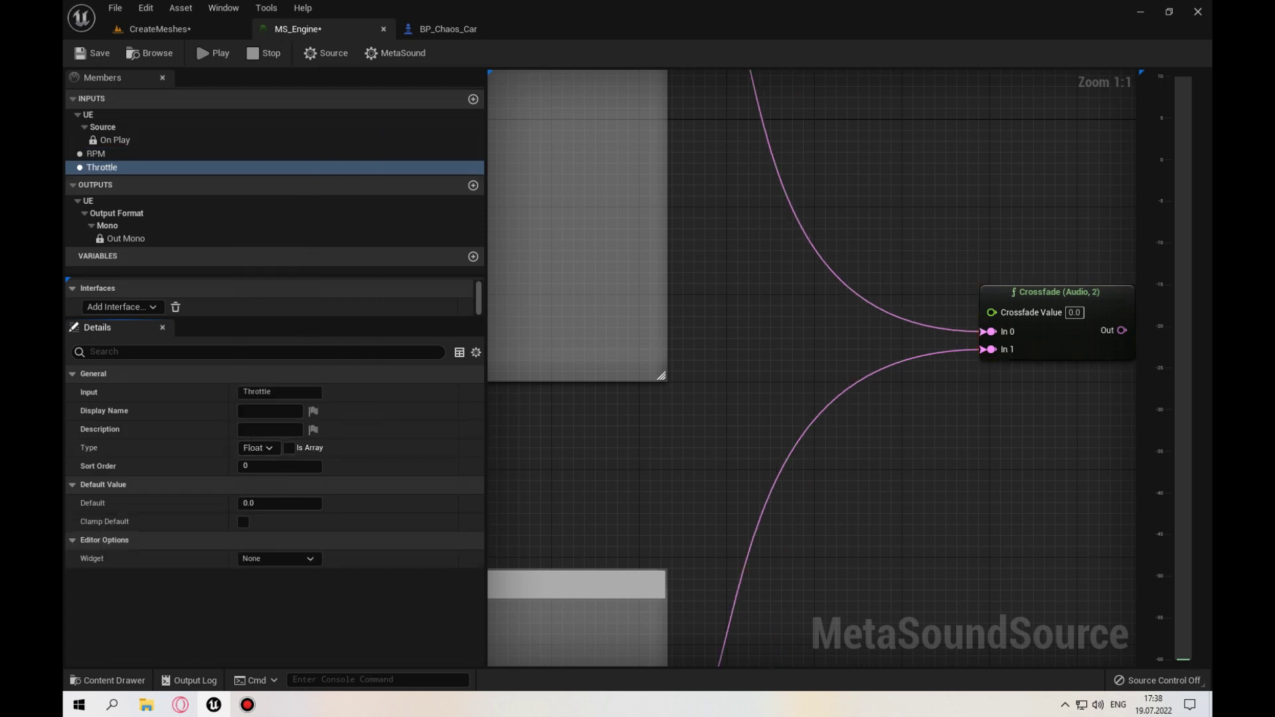
{"action": "left_click", "coordinate": [93, 53]}
Step: Place a Throttle input node feeding a new InterpTo node with Interp Time 1.0
{"action": "left_click_drag", "start_coordinate": [101, 168], "coordinate": [738, 245]}
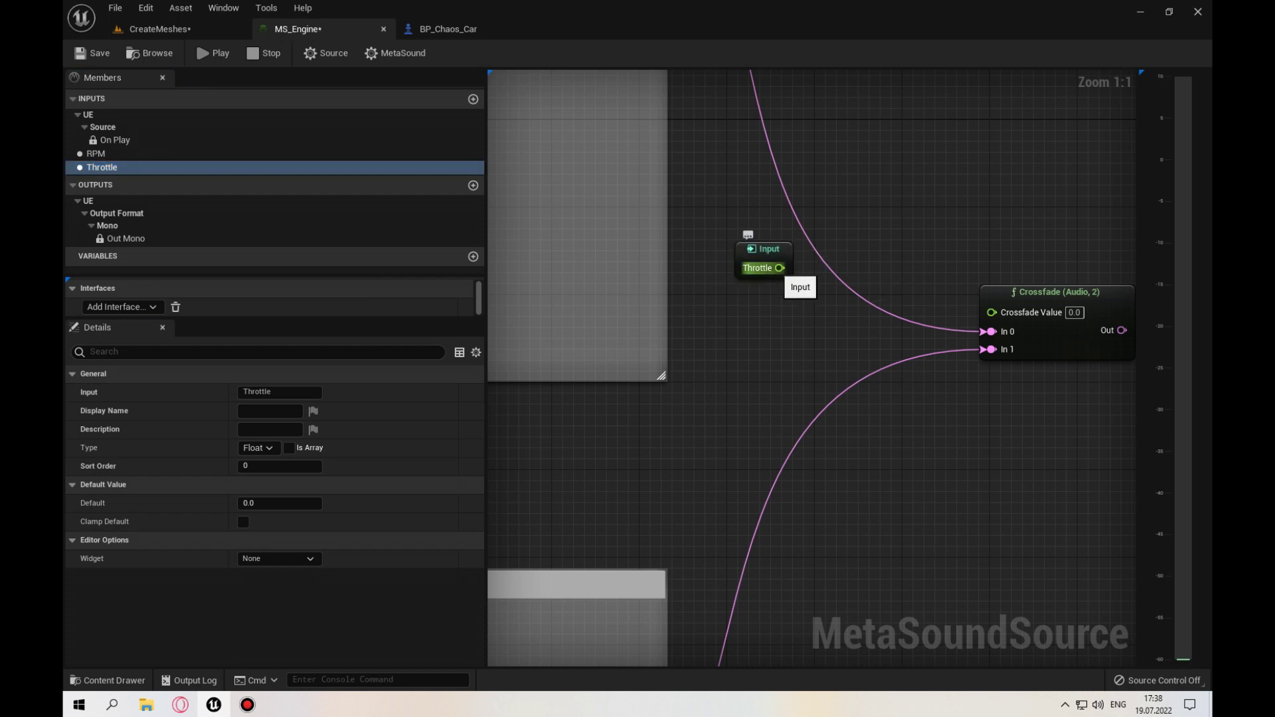
{"action": "left_click_drag", "start_coordinate": [780, 267], "coordinate": [896, 227]}
{"action": "type", "text": "interp"}
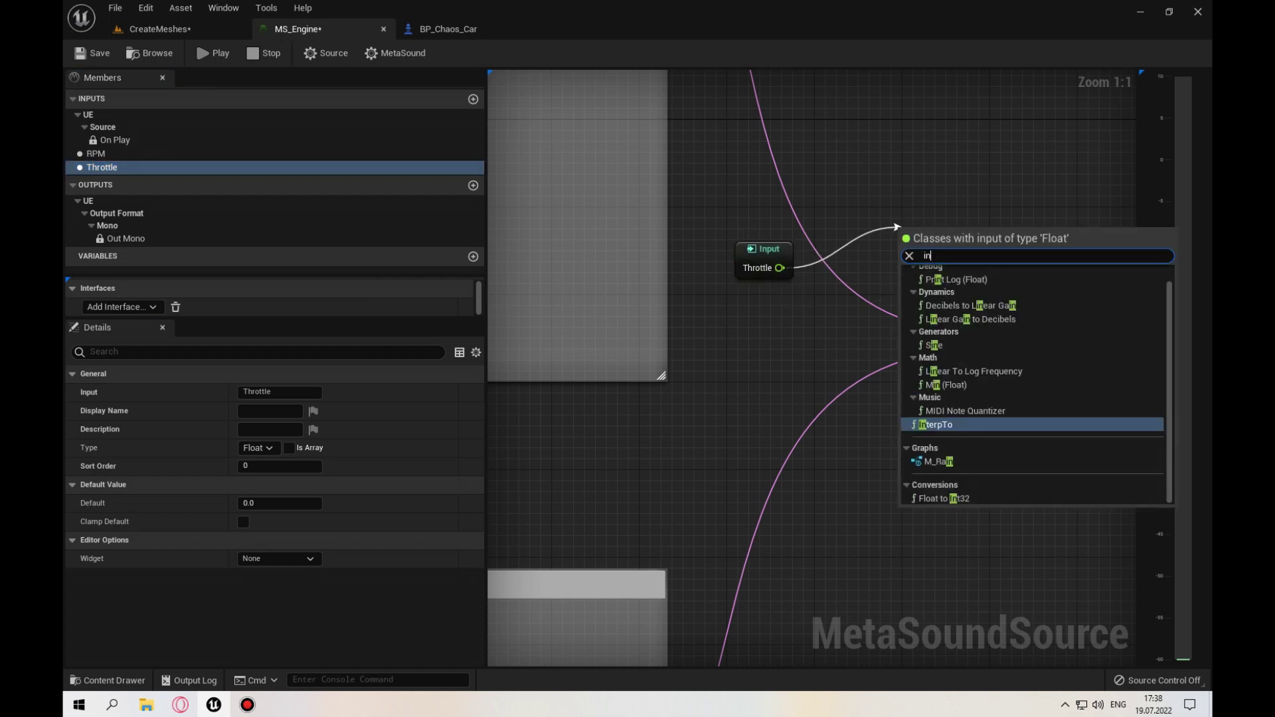
{"action": "key", "text": "Return"}
{"action": "left_click_drag", "start_coordinate": [943, 243], "coordinate": [862, 234]}
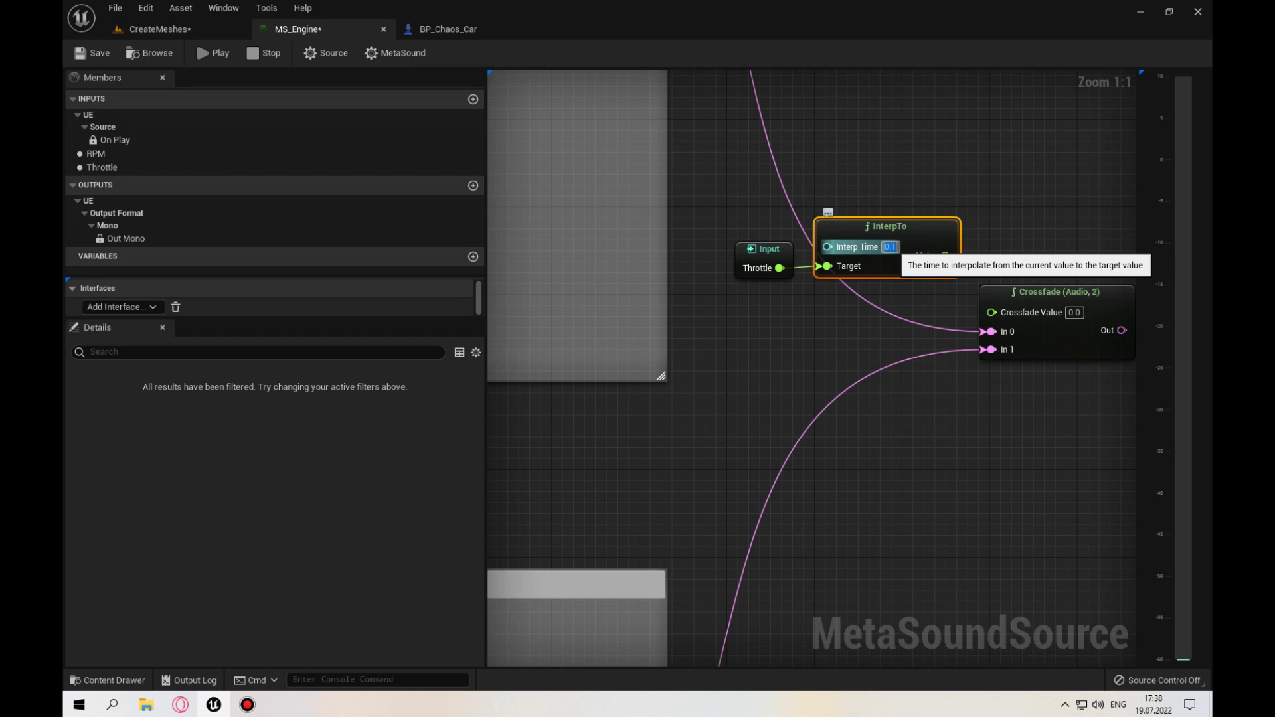
{"action": "key", "text": "Return"}
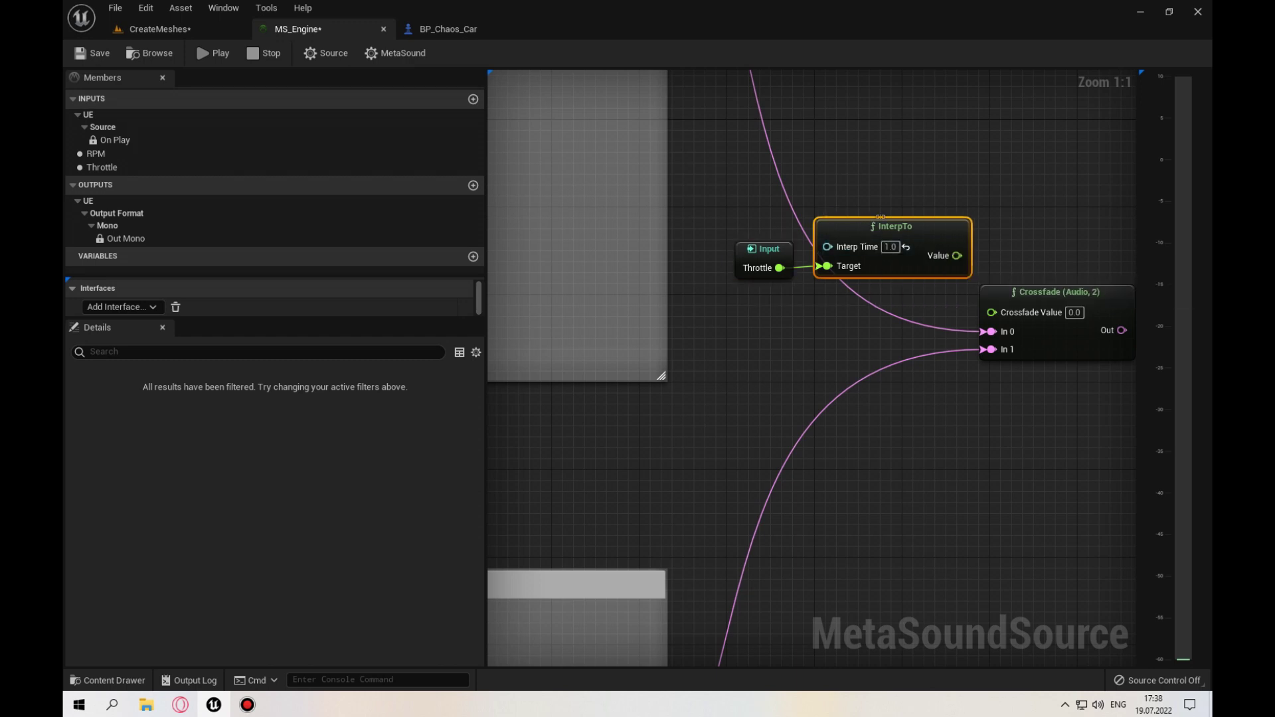
Step: Connect InterpTo Value to Crossfade Value and Crossfade Out to Out Mono, then save
{"action": "left_click", "coordinate": [764, 249], "text": "ctrl"}
{"action": "mouse_move", "coordinate": [917, 246]}
{"action": "left_mouse_down"}
{"action": "mouse_move", "coordinate": [862, 257]}
{"action": "mouse_move", "coordinate": [1017, 312]}
{"action": "left_mouse_up"}
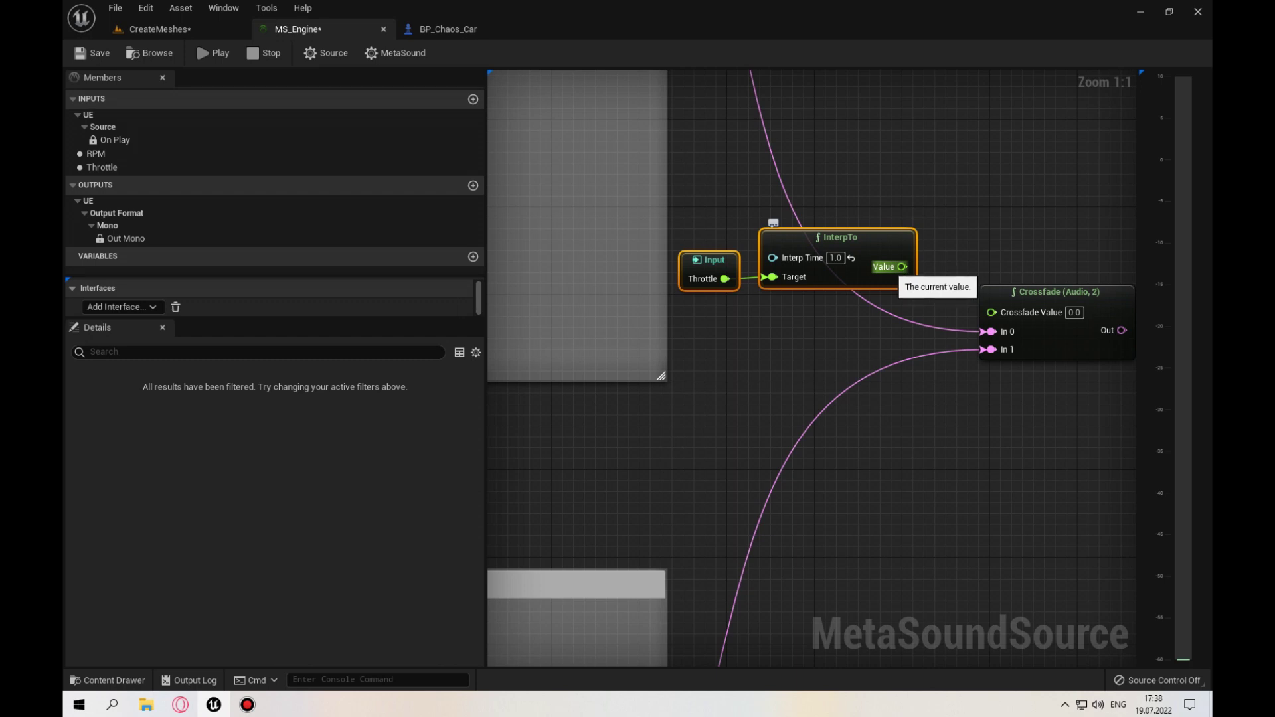
{"action": "right_click_drag", "start_coordinate": [1017, 312], "coordinate": [864, 303]}
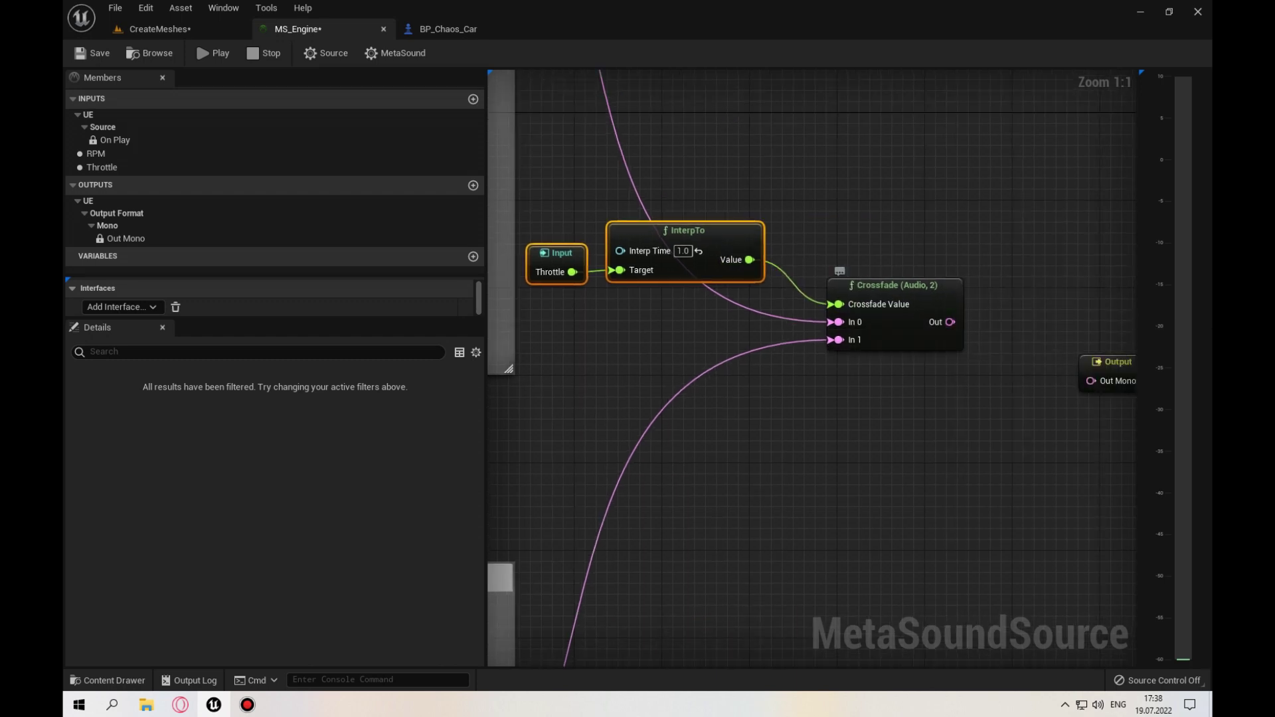
{"action": "right_click_drag", "start_coordinate": [943, 322], "coordinate": [842, 317]}
{"action": "mouse_move", "coordinate": [847, 315]}
{"action": "left_mouse_down"}
{"action": "mouse_move", "coordinate": [987, 374]}
{"action": "mouse_move", "coordinate": [937, 320]}
{"action": "left_mouse_up"}
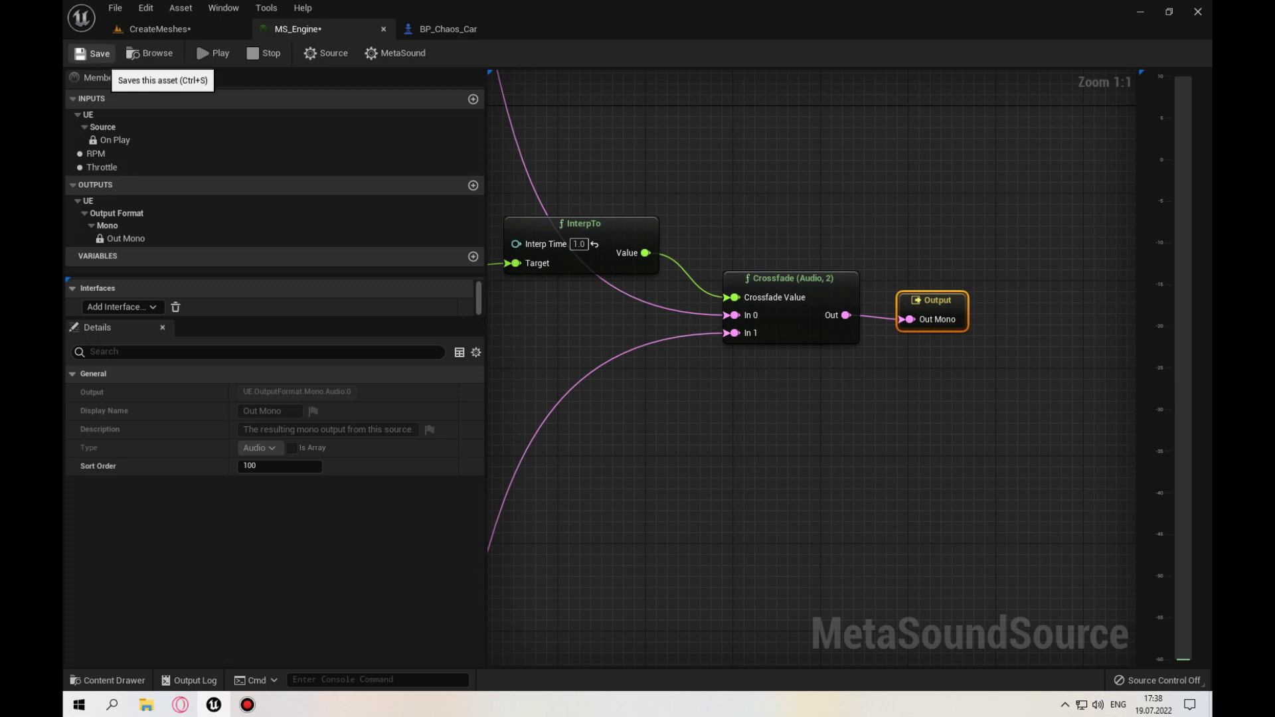
{"action": "left_click", "coordinate": [93, 54]}
{"action": "right_click_drag", "start_coordinate": [647, 189], "coordinate": [874, 213]}
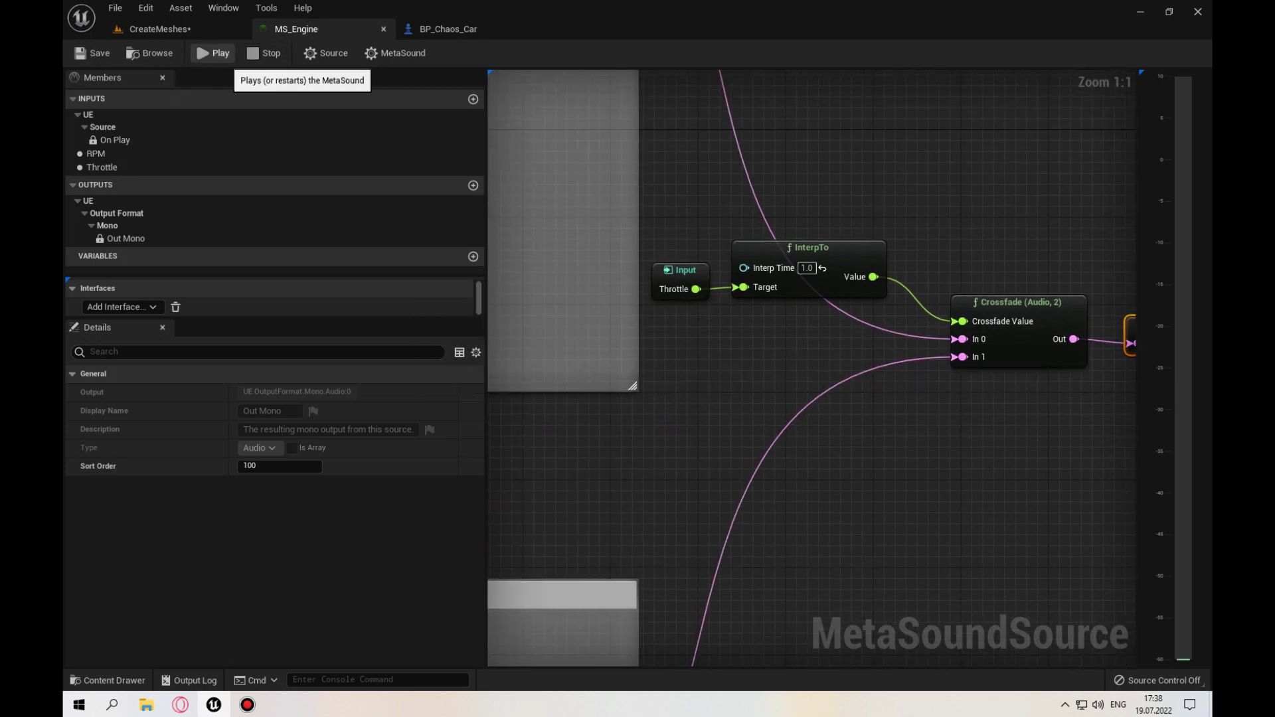
Step: Preview the engine sound with Throttle default 0.0, save MS_Engine, then go to BP_Chaos_Car
{"action": "left_click", "coordinate": [213, 53]}
{"action": "left_click", "coordinate": [680, 271]}
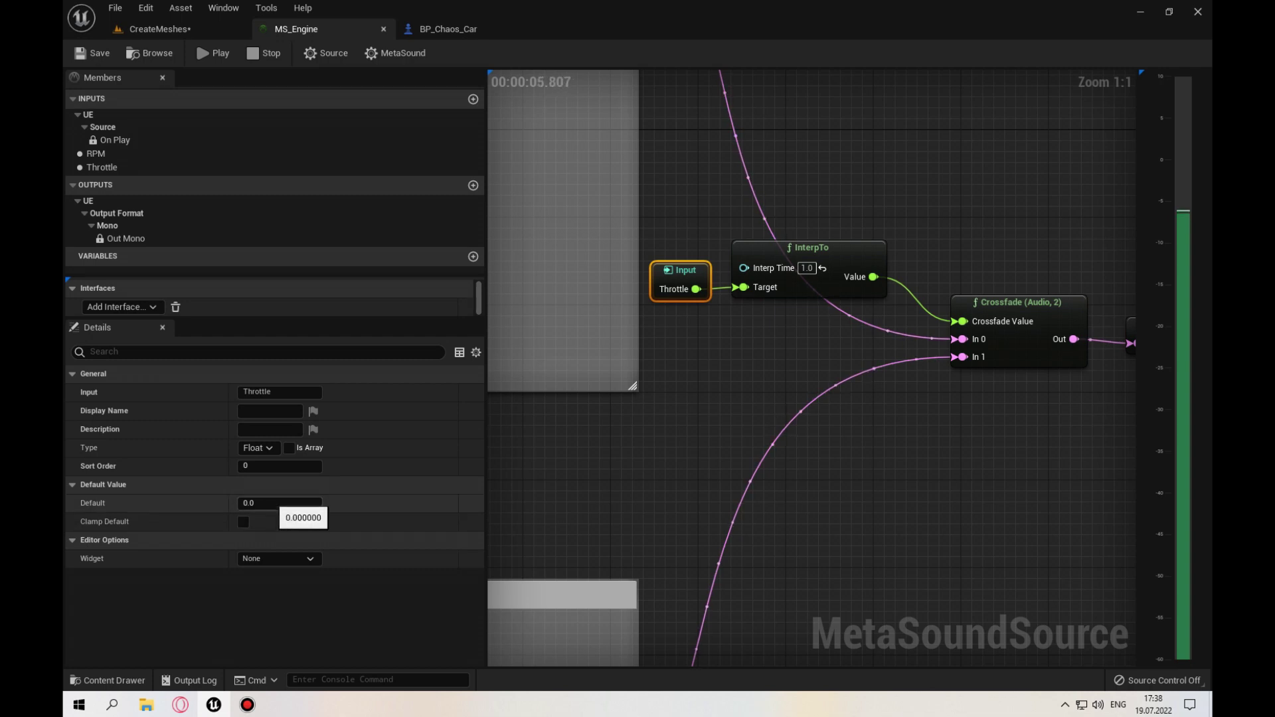
{"action": "left_click", "coordinate": [272, 503]}
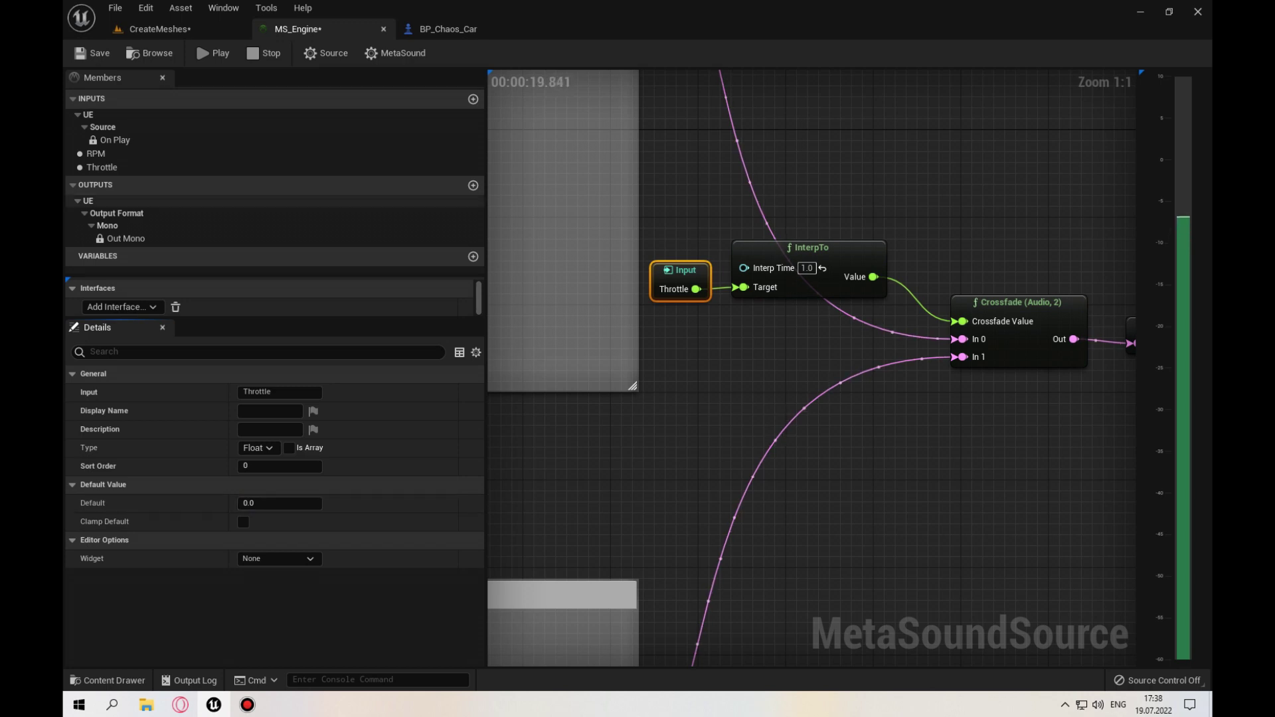
{"action": "left_click", "coordinate": [264, 53]}
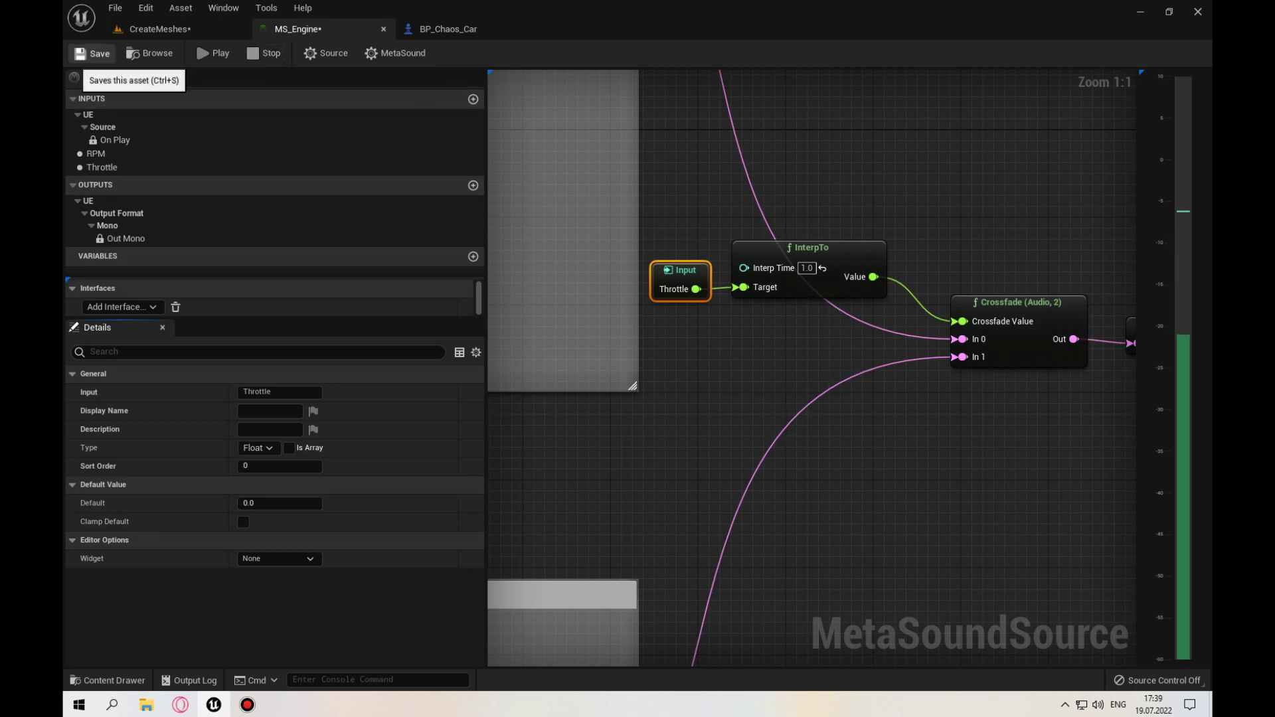
{"action": "left_click", "coordinate": [93, 53]}
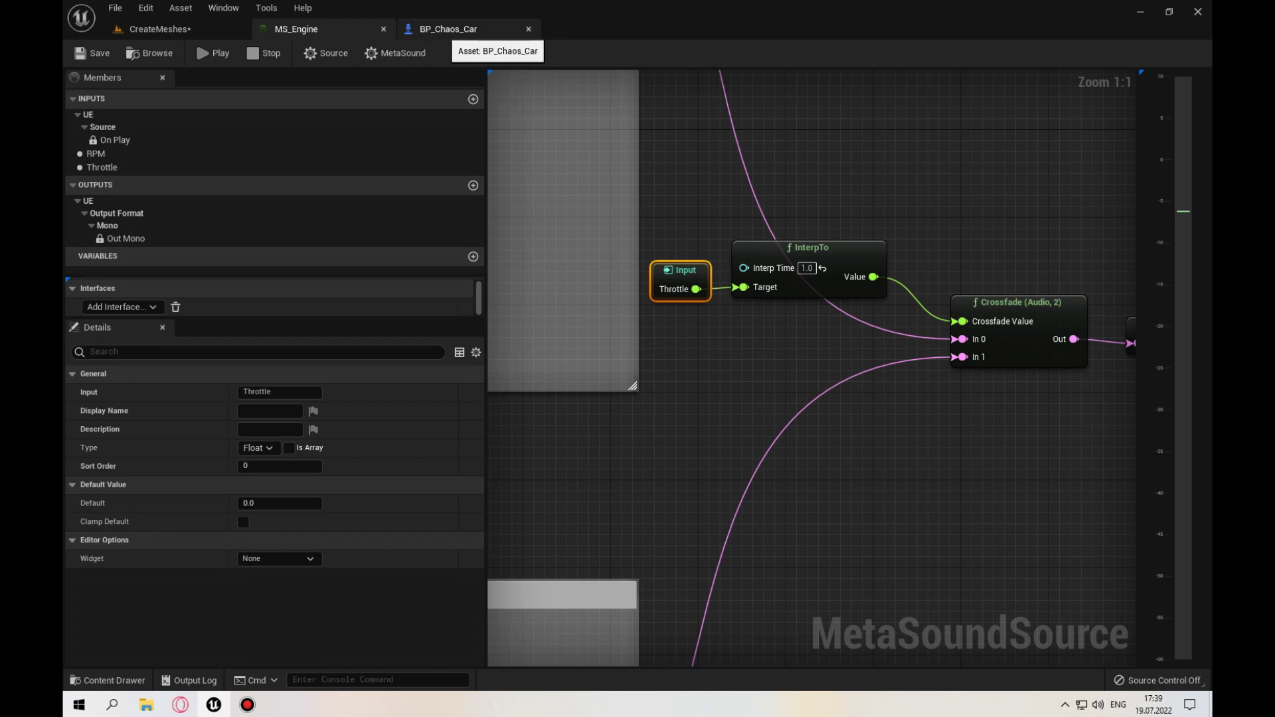
{"action": "left_click", "coordinate": [458, 30]}
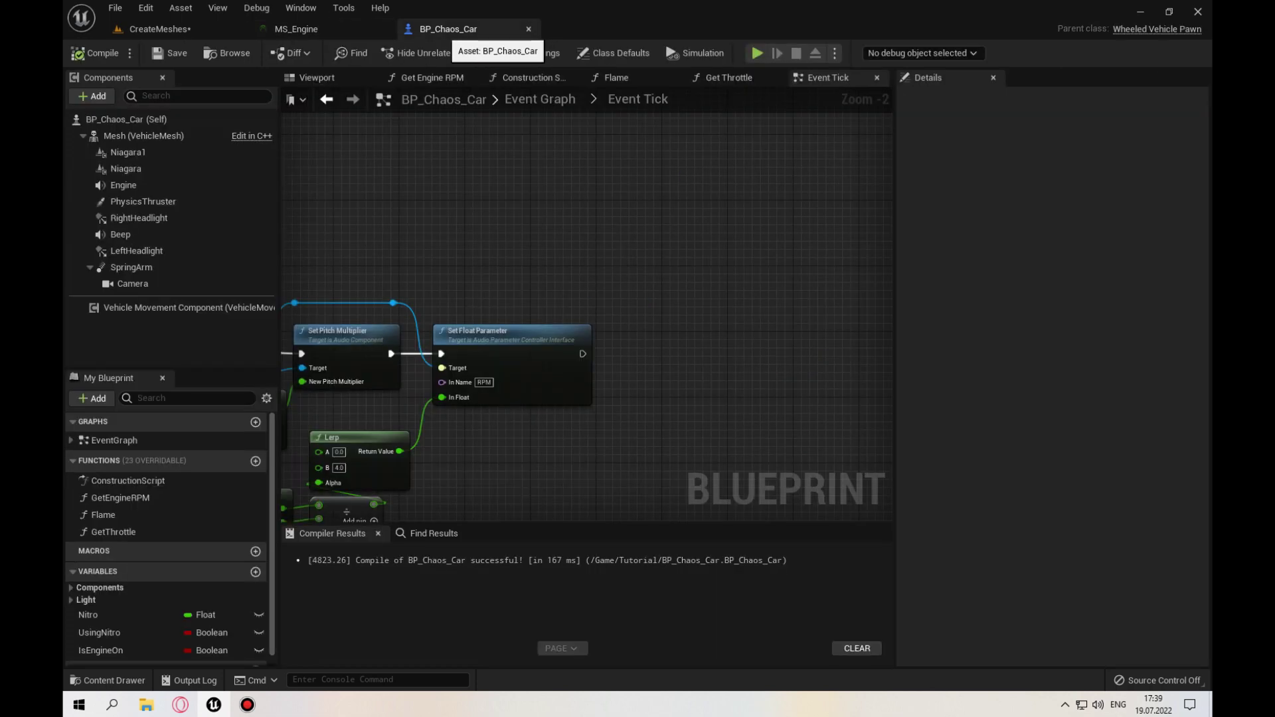
Step: Chain a second Set Float Parameter with In Name Throttle after the RPM one in Event Tick
{"action": "right_click_drag", "start_coordinate": [484, 200], "coordinate": [768, 172]}
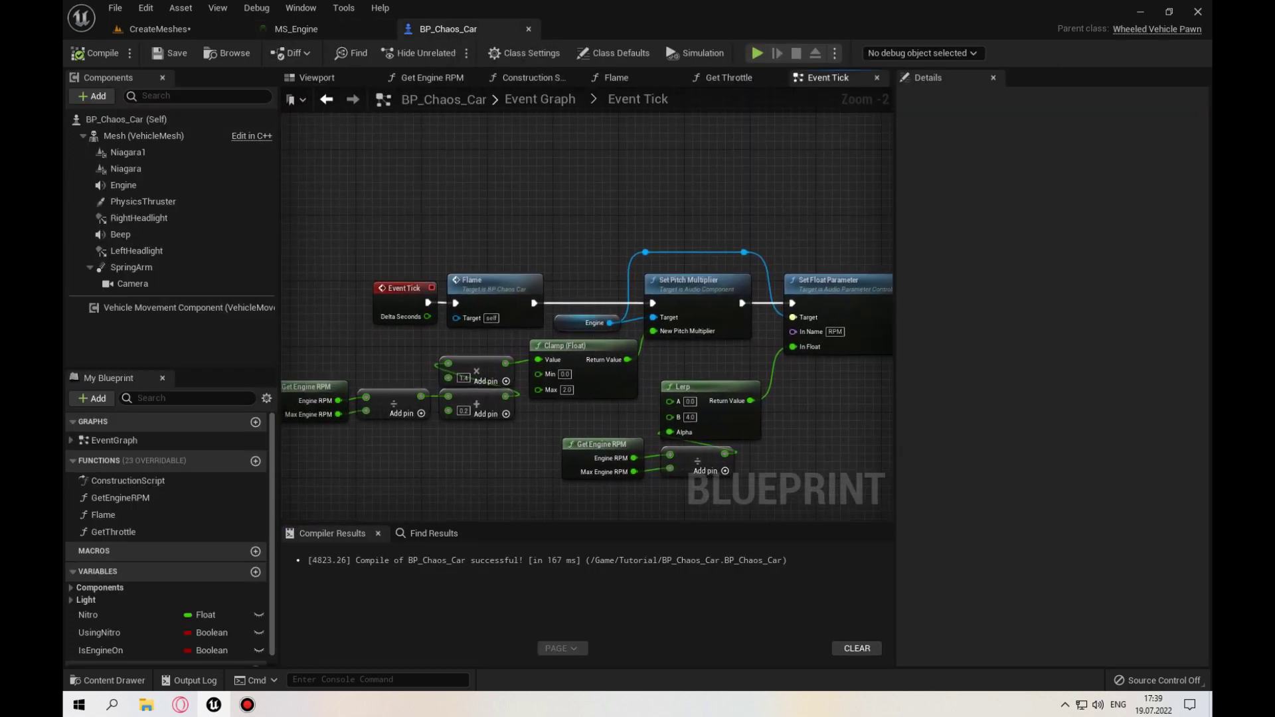
{"action": "scroll", "coordinate": [583, 298], "scroll_direction": "up", "scroll_amount": 2}
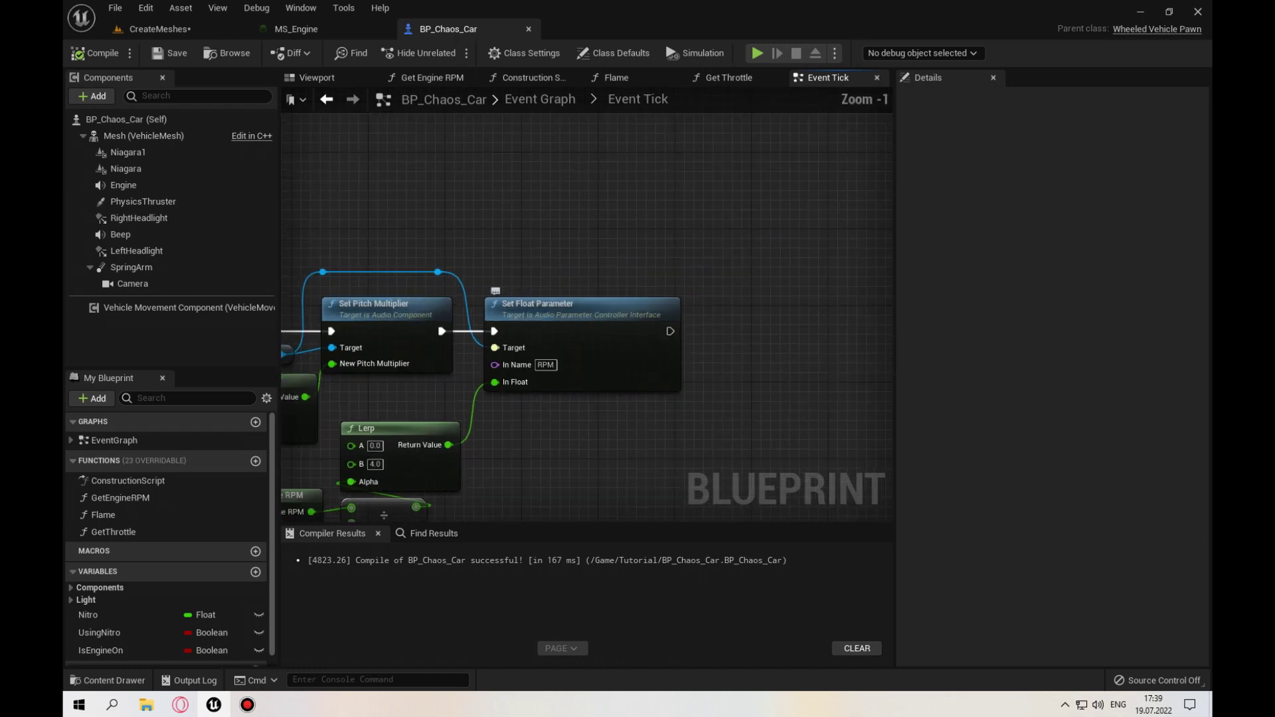
{"action": "left_click_drag", "start_coordinate": [419, 264], "coordinate": [621, 188]}
{"action": "type", "text": "set"}
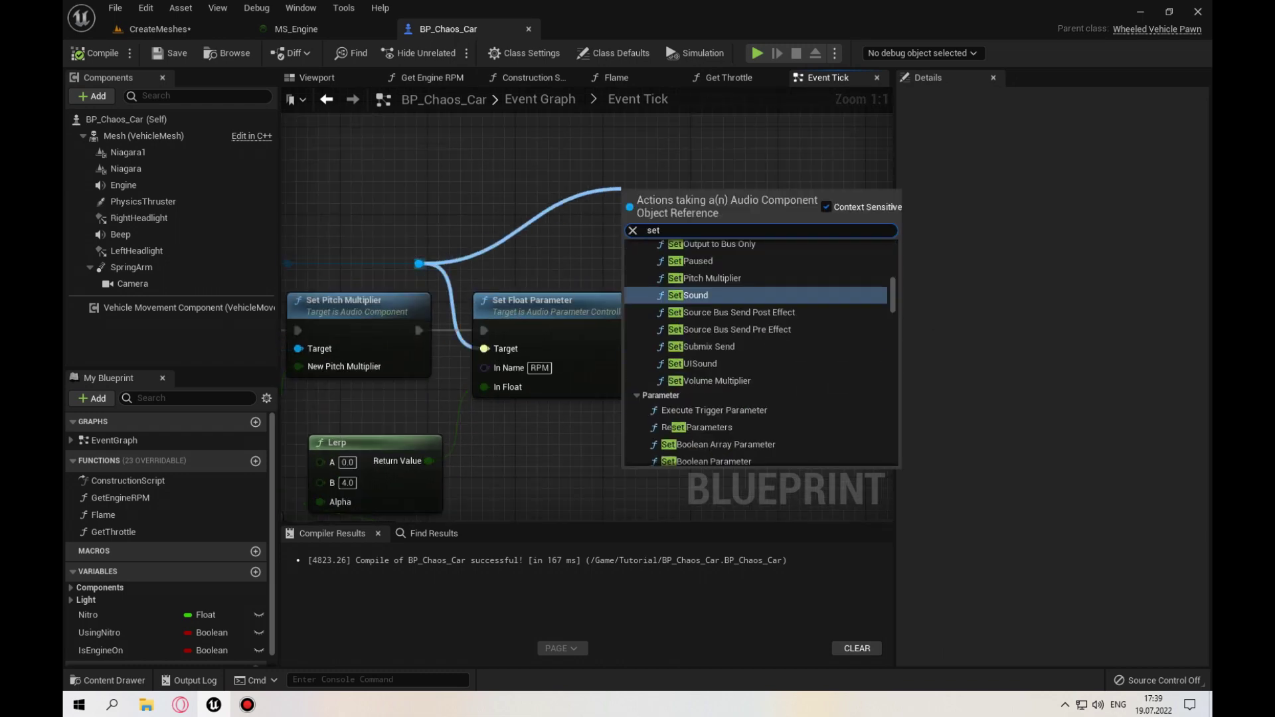
{"action": "type", "text": " Float"}
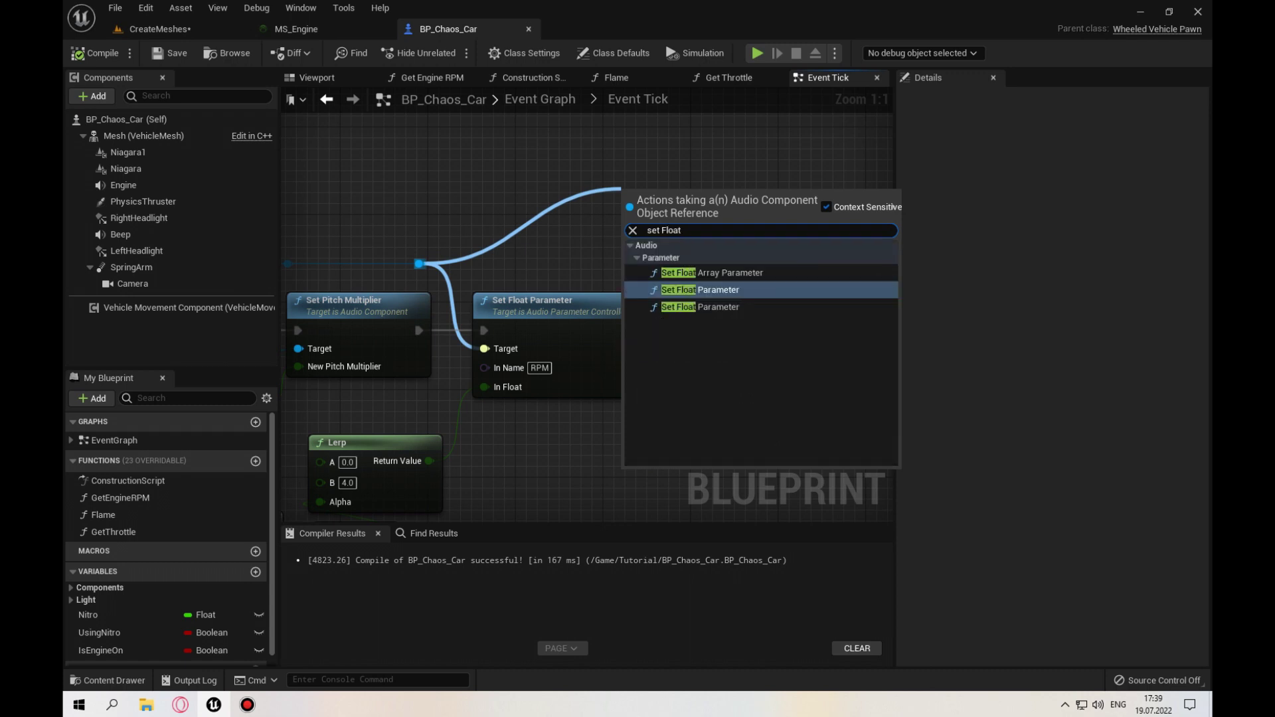
{"action": "left_click", "coordinate": [718, 290]}
{"action": "mouse_move", "coordinate": [664, 200]}
{"action": "left_mouse_down"}
{"action": "mouse_move", "coordinate": [761, 300]}
{"action": "mouse_move", "coordinate": [667, 333]}
{"action": "left_mouse_up"}
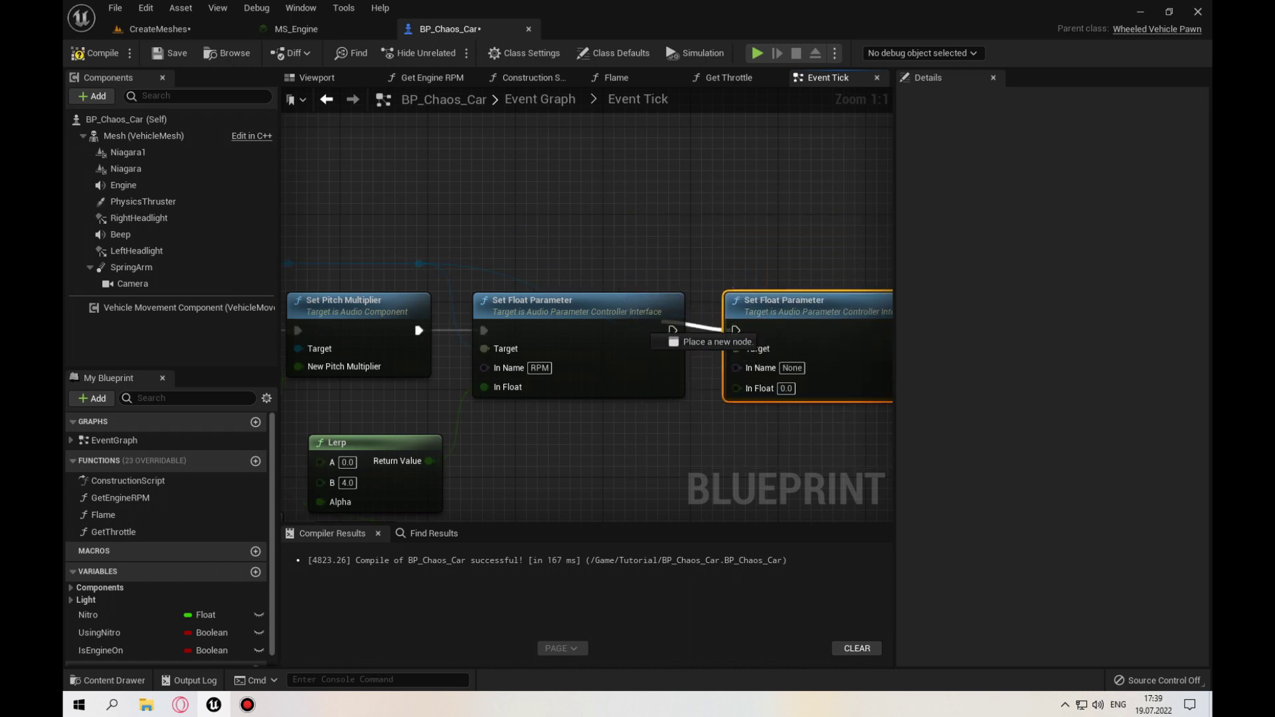
{"action": "left_click", "coordinate": [791, 368]}
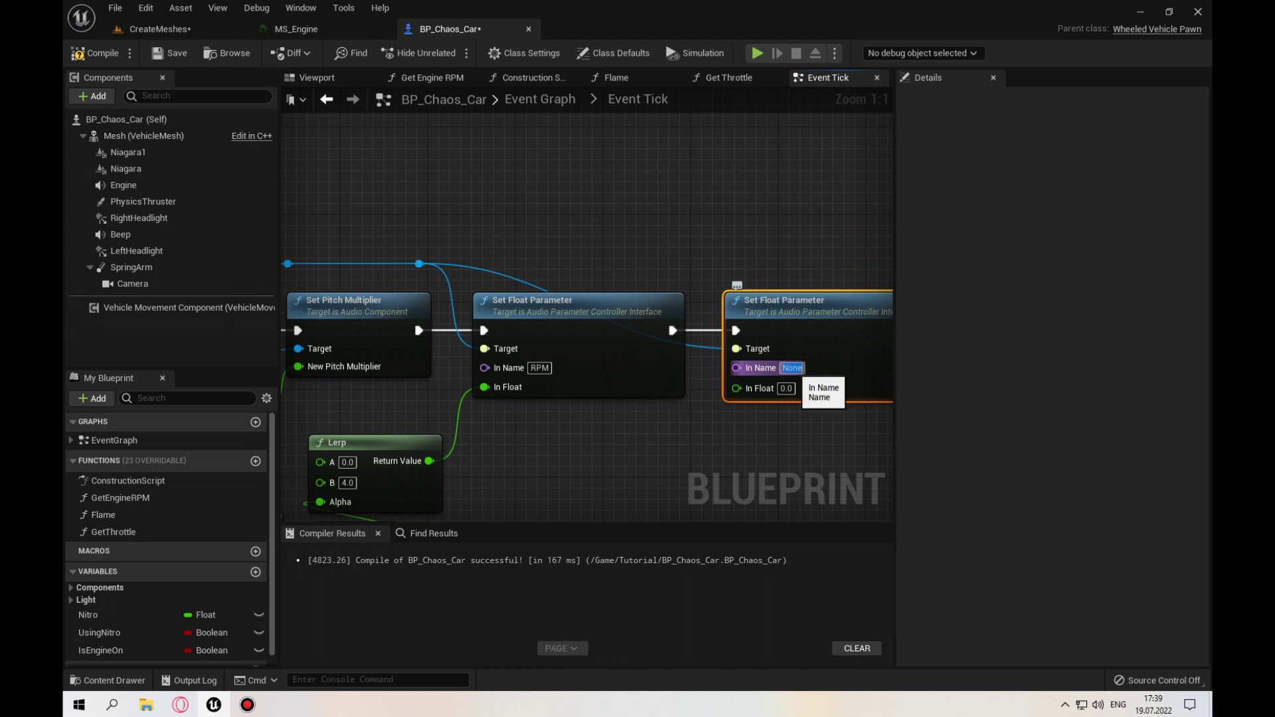
{"action": "type", "text": "T"}
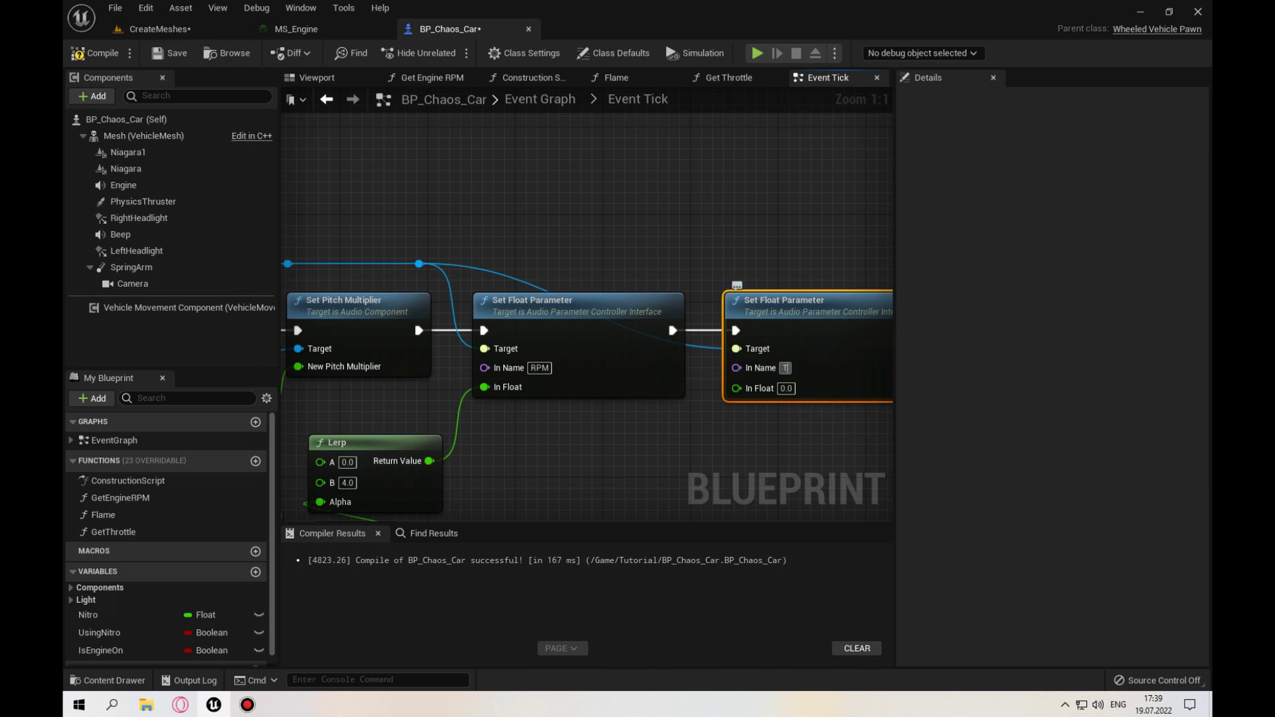
{"action": "type", "text": "hrottle"}
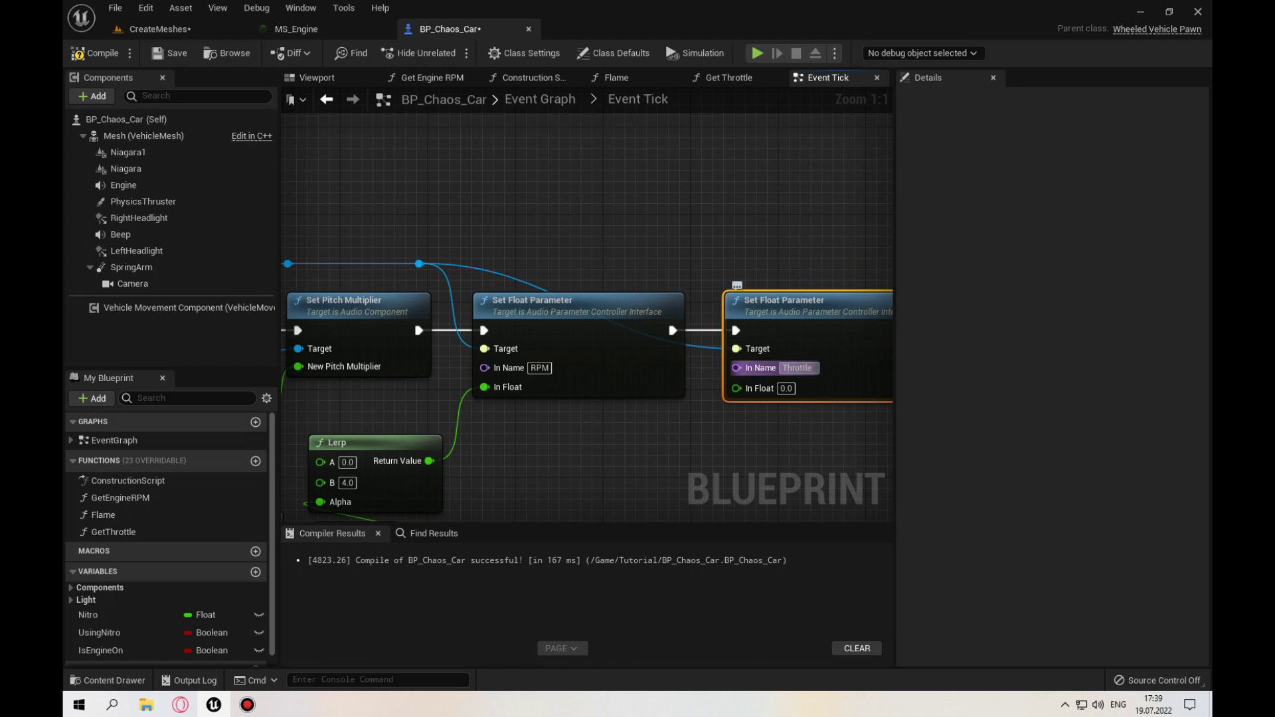
{"action": "key", "text": "Return"}
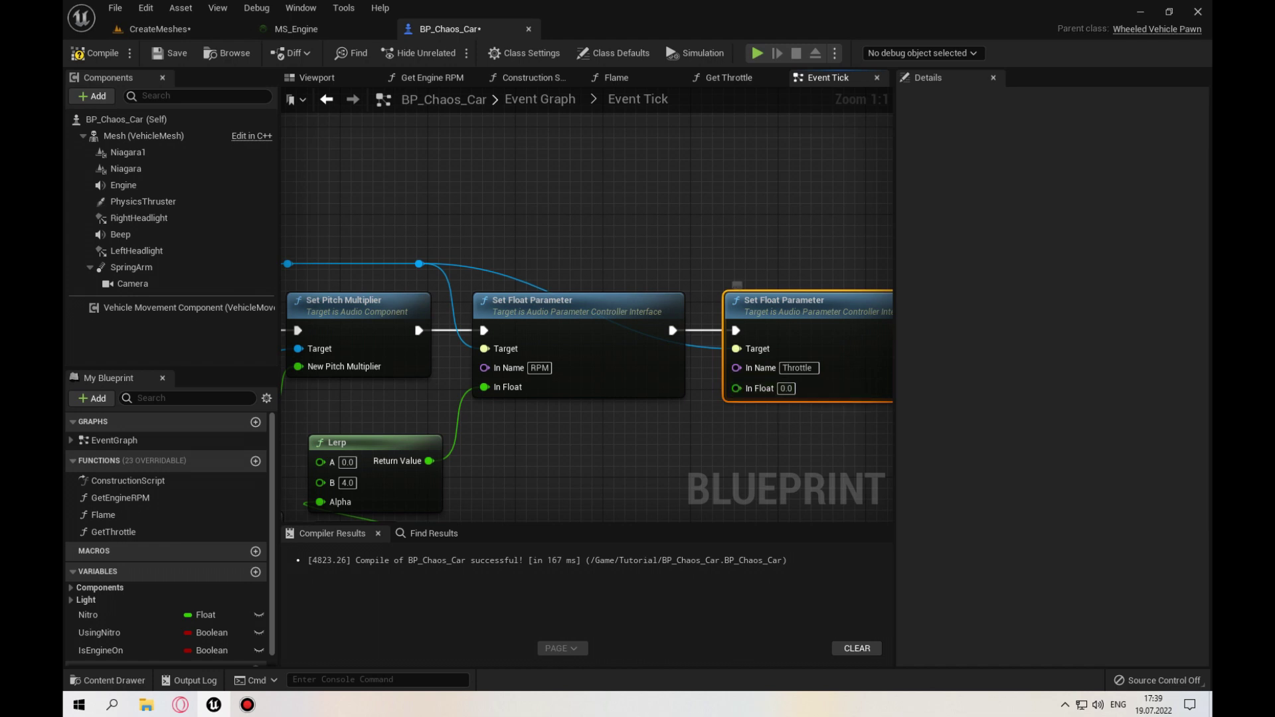
Step: Open the GetThrottle function graph and look over its throttle and brake inputs
{"action": "right_click_drag", "start_coordinate": [744, 388], "coordinate": [711, 287]}
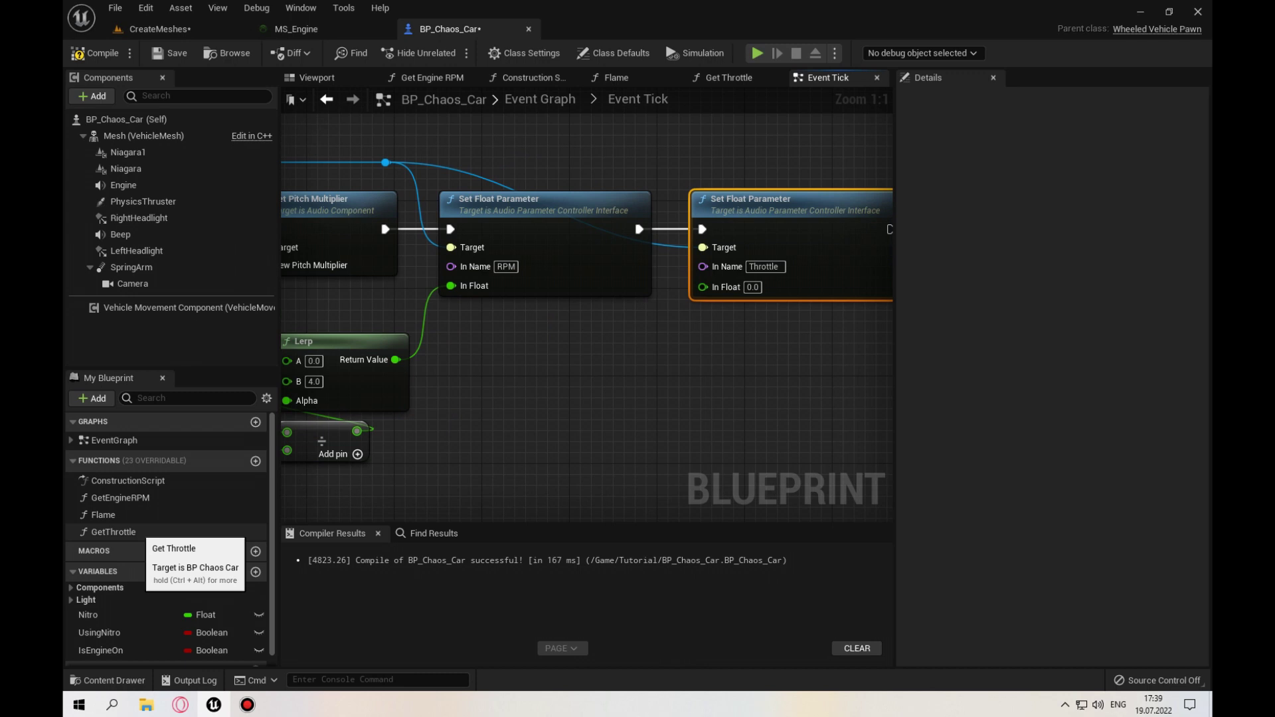
{"action": "double_click", "coordinate": [113, 532]}
{"action": "right_click_drag", "start_coordinate": [392, 279], "coordinate": [445, 319]}
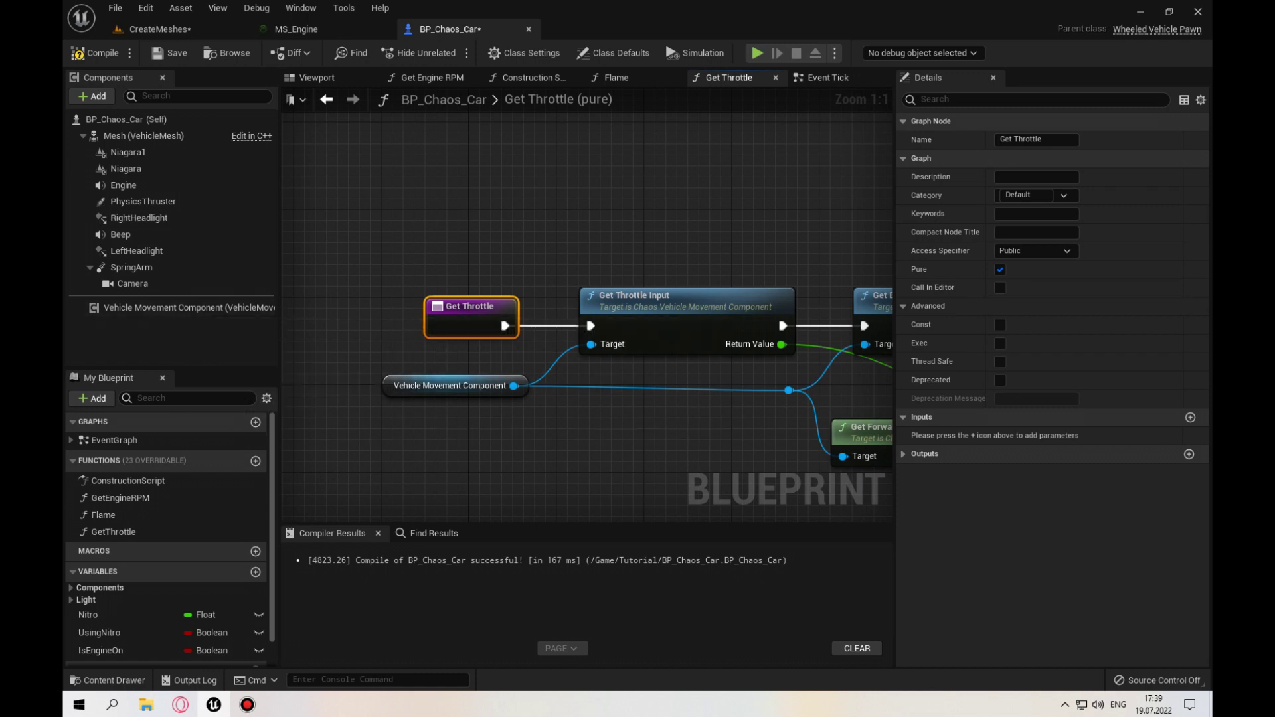
{"action": "right_click_drag", "start_coordinate": [685, 356], "coordinate": [580, 382]}
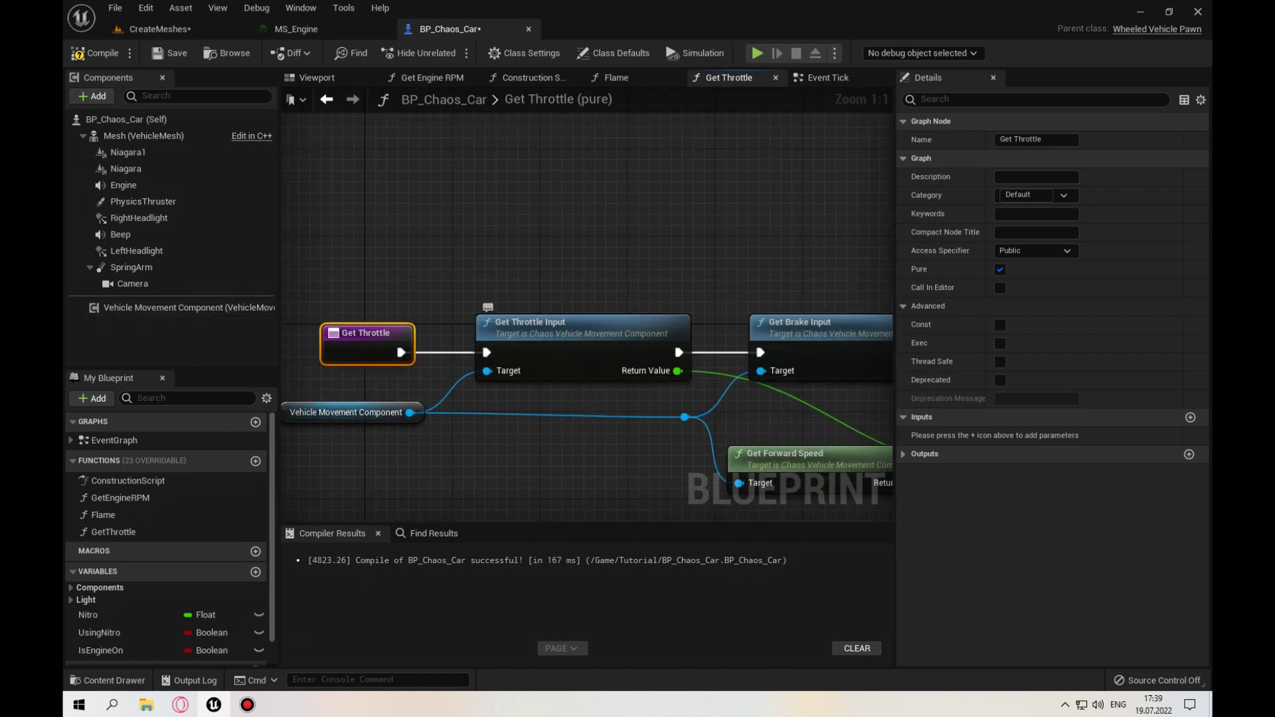
{"action": "right_click_drag", "start_coordinate": [581, 382], "coordinate": [540, 367]}
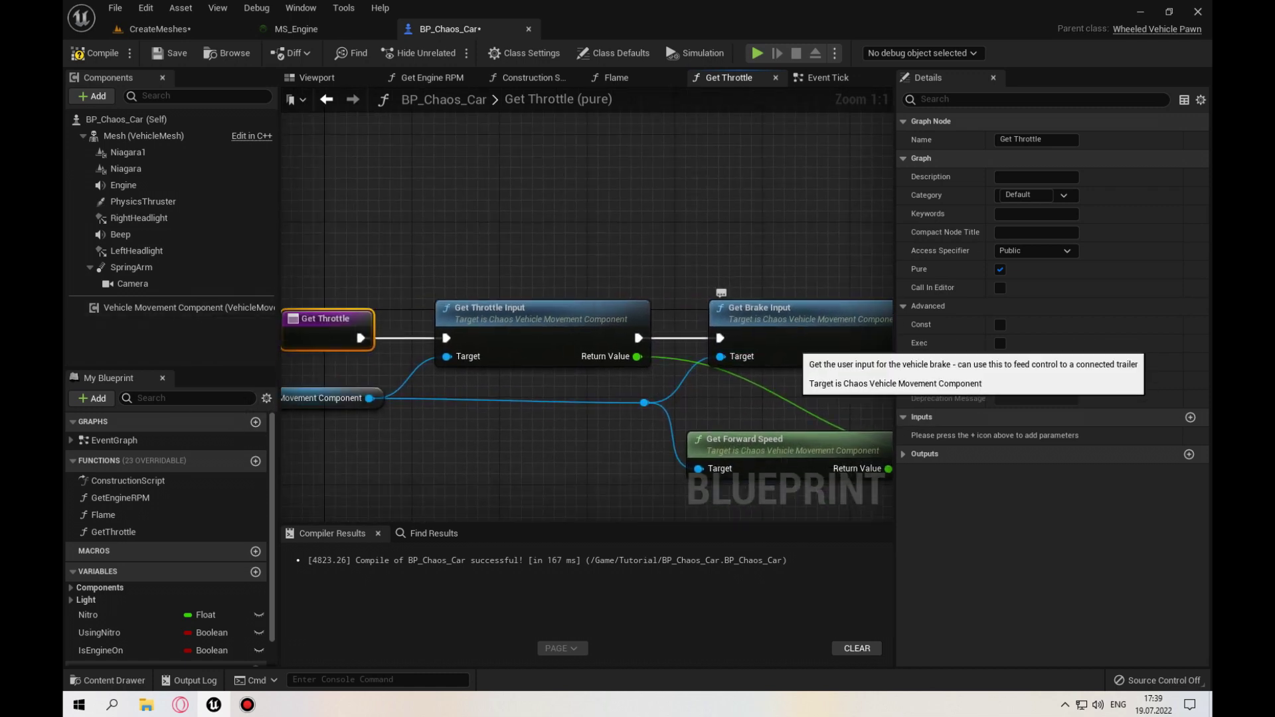
{"action": "right_click_drag", "start_coordinate": [794, 342], "coordinate": [633, 313]}
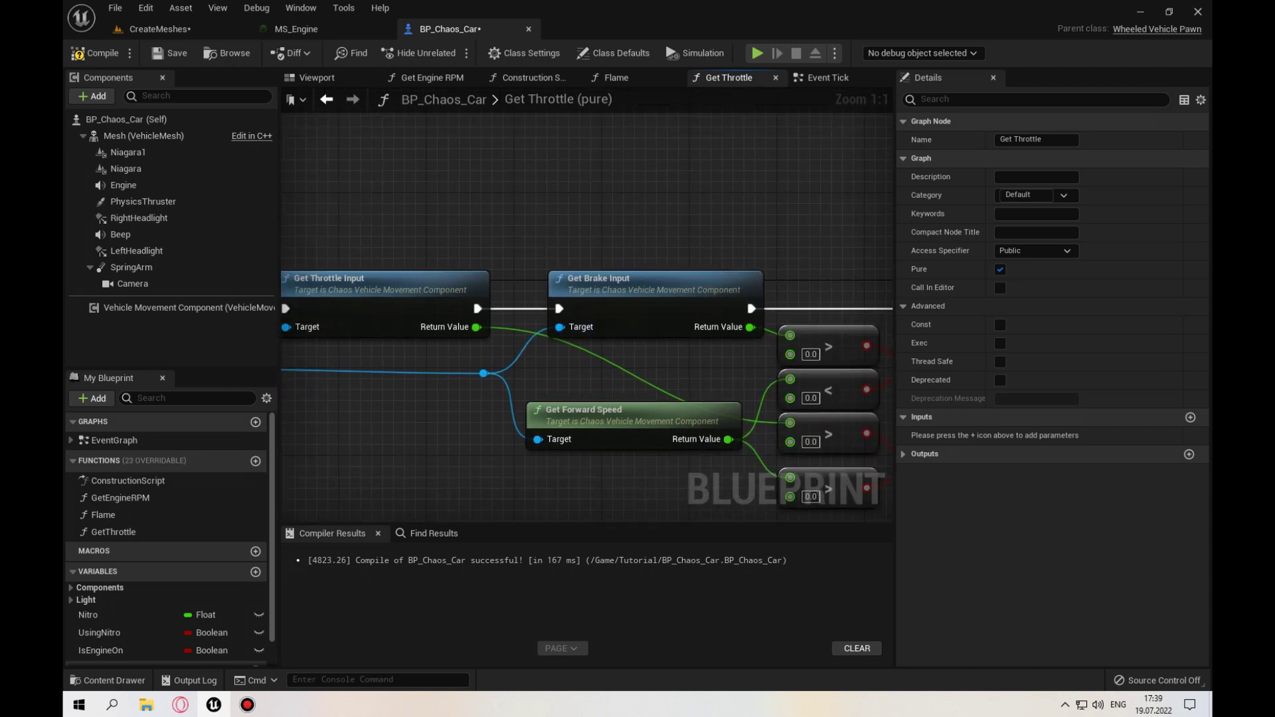
{"action": "mouse_move", "coordinate": [423, 331]}
{"action": "right_mouse_down"}
{"action": "mouse_move", "coordinate": [345, 270]}
{"action": "mouse_move", "coordinate": [468, 300]}
{"action": "right_mouse_up"}
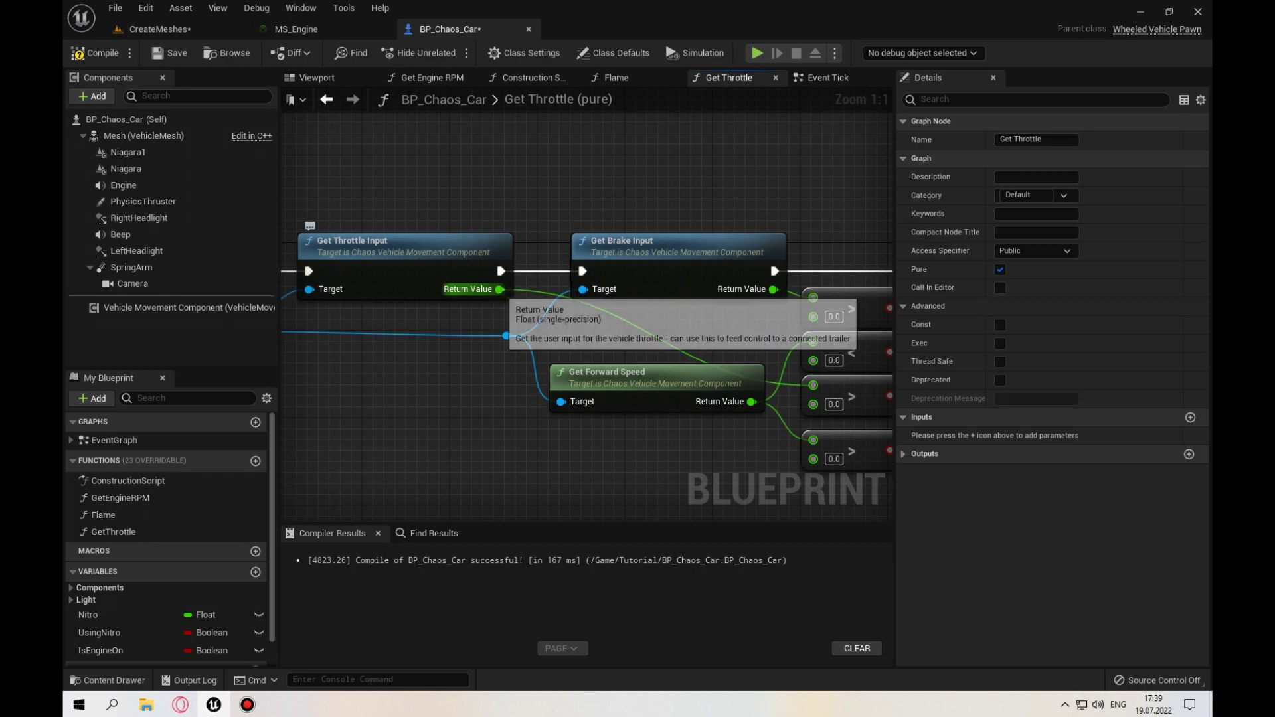
{"action": "right_click_drag", "start_coordinate": [507, 336], "coordinate": [361, 280]}
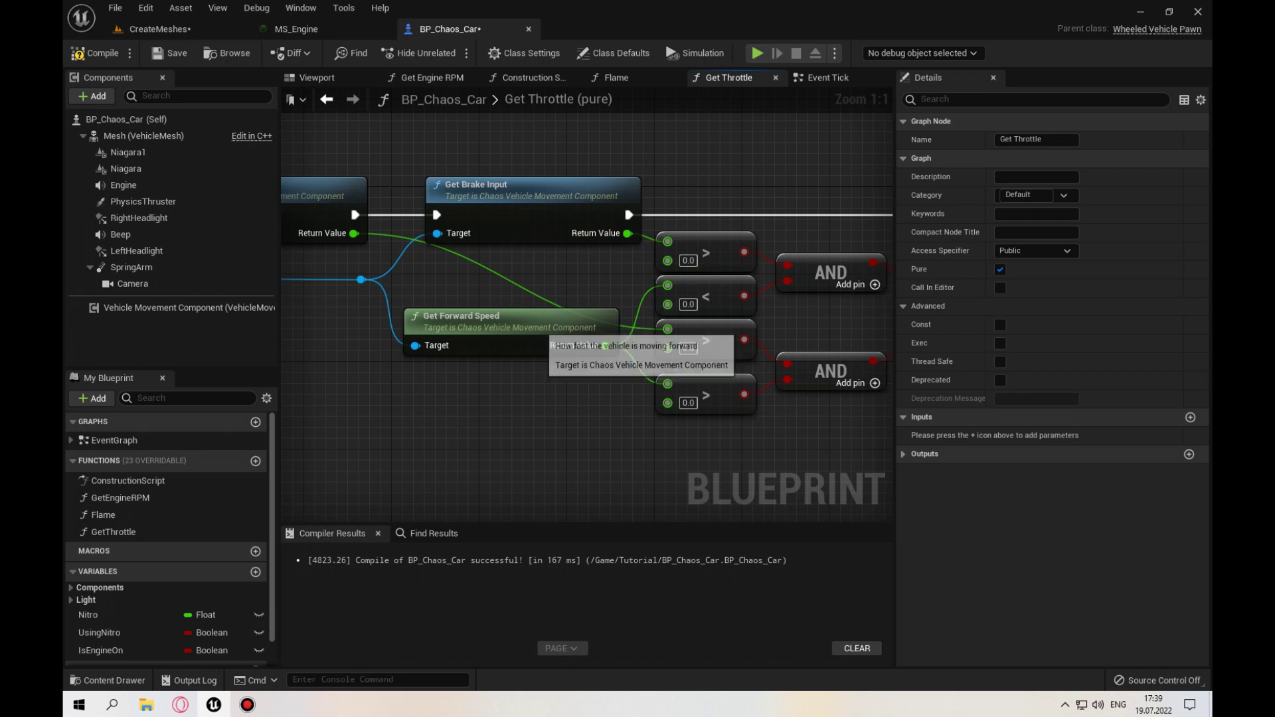
{"action": "right_click_drag", "start_coordinate": [668, 311], "coordinate": [622, 303]}
{"action": "left_click_drag", "start_coordinate": [525, 332], "coordinate": [525, 343]}
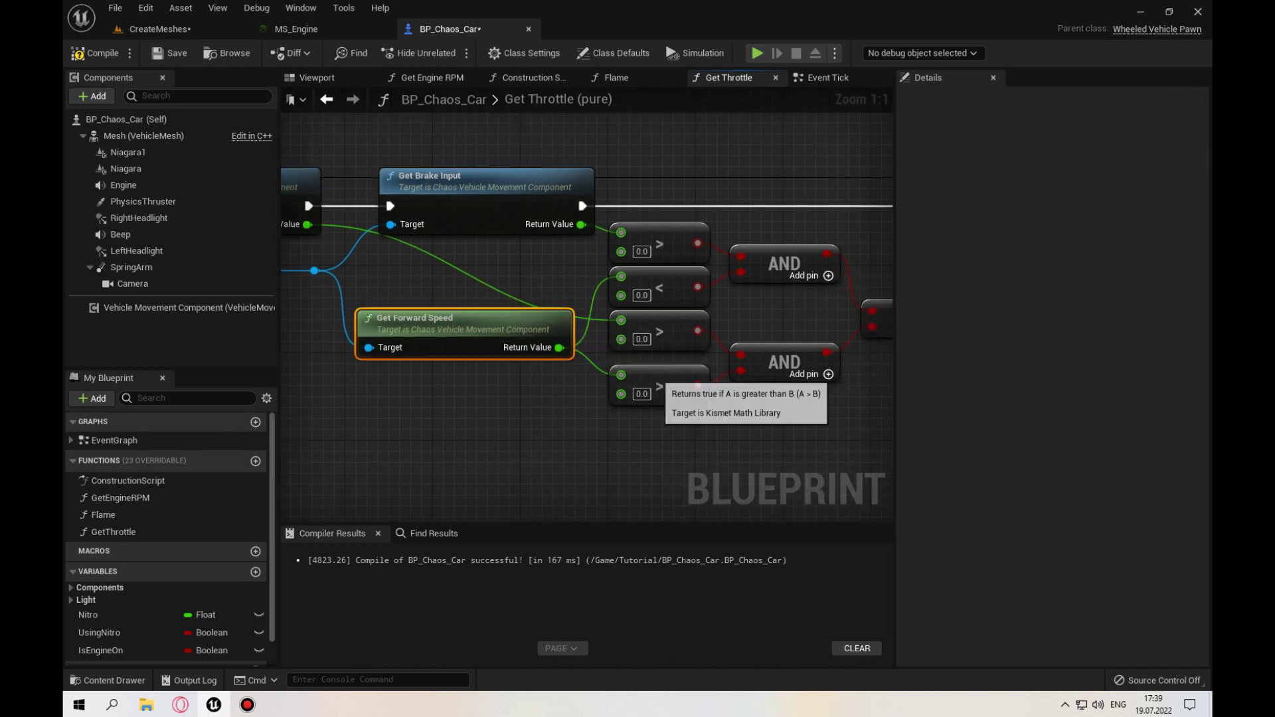
{"action": "left_click_drag", "start_coordinate": [630, 394], "coordinate": [629, 383]}
{"action": "right_click_drag", "start_coordinate": [630, 383], "coordinate": [578, 398]}
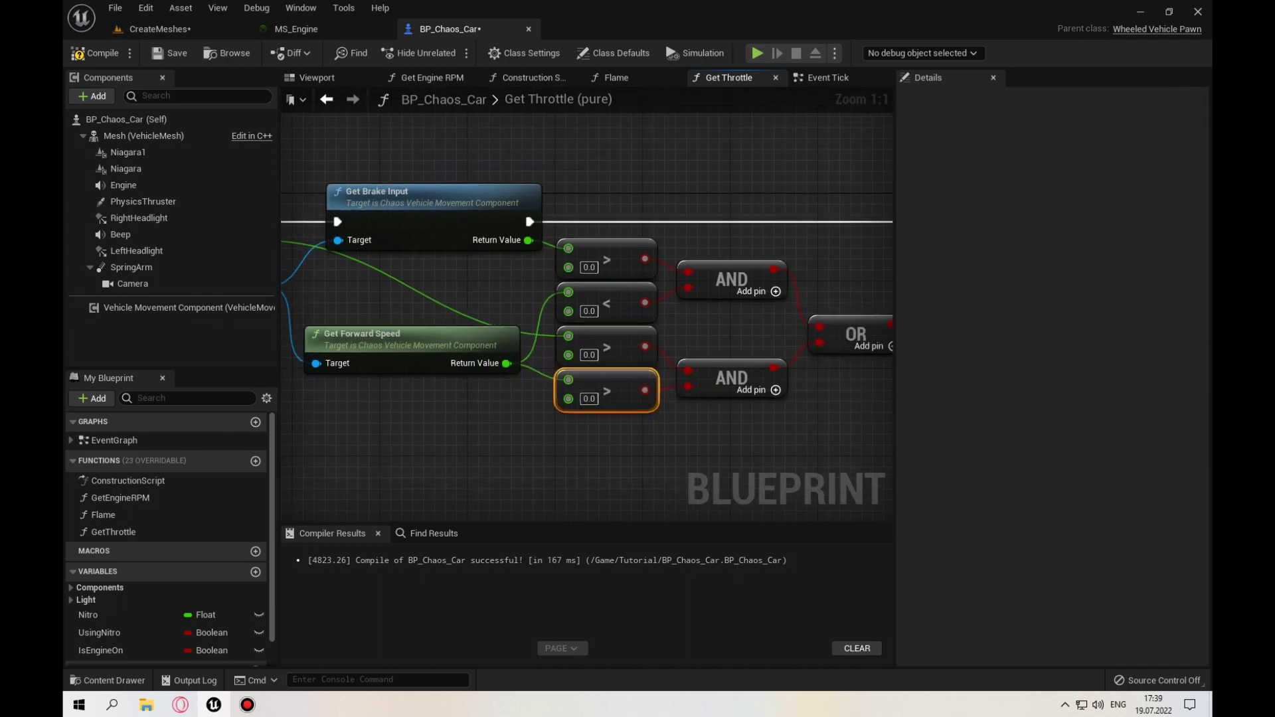
{"action": "left_click", "coordinate": [730, 366]}
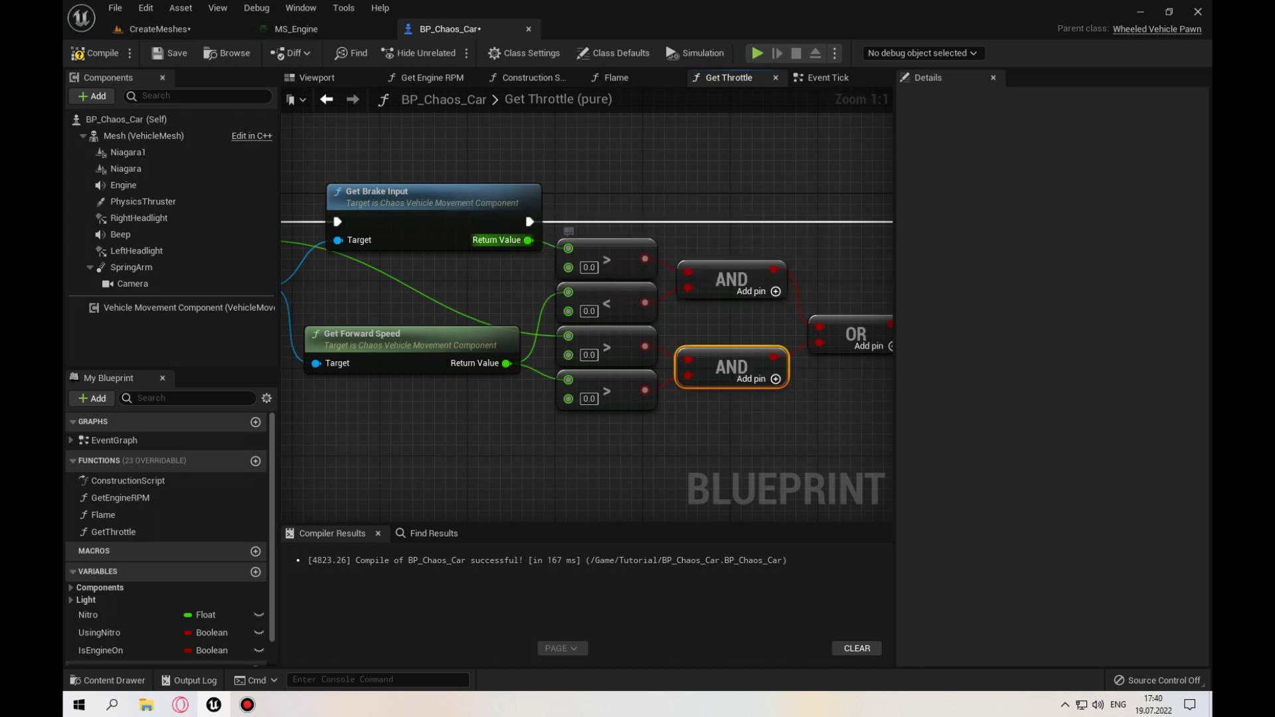
{"action": "left_click_drag", "start_coordinate": [443, 346], "coordinate": [443, 334]}
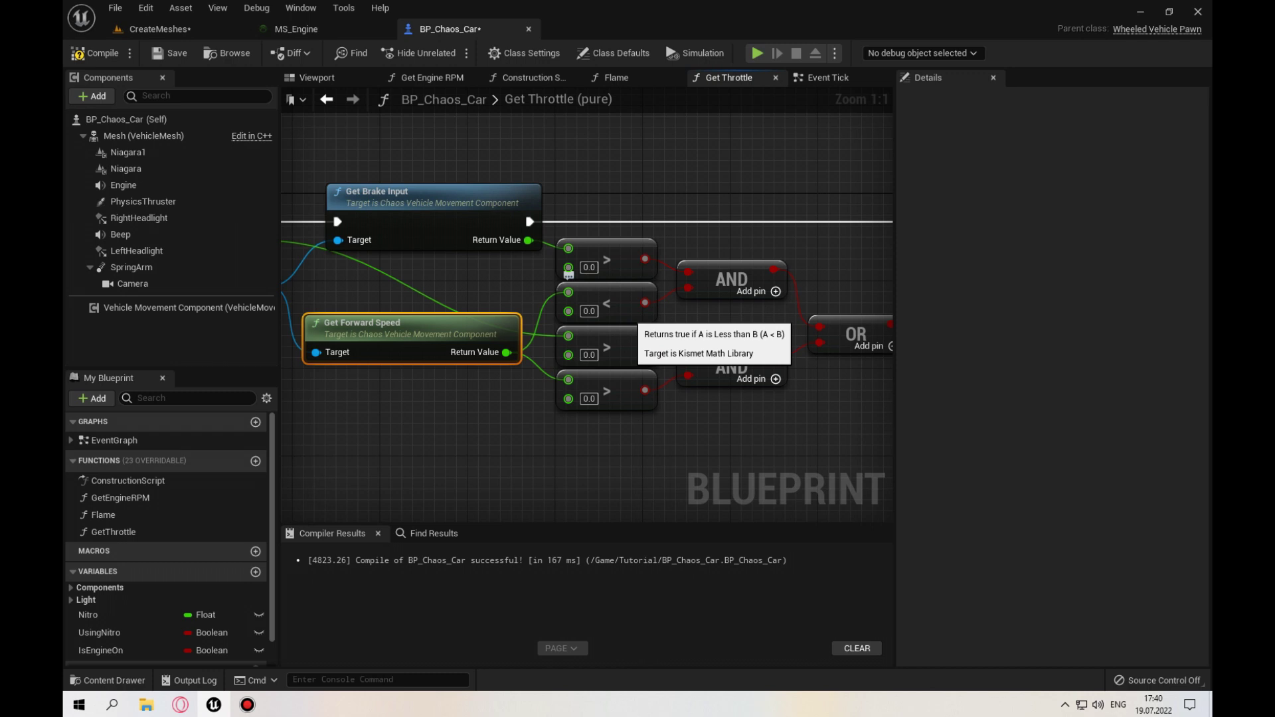
{"action": "right_click_drag", "start_coordinate": [631, 316], "coordinate": [605, 326]}
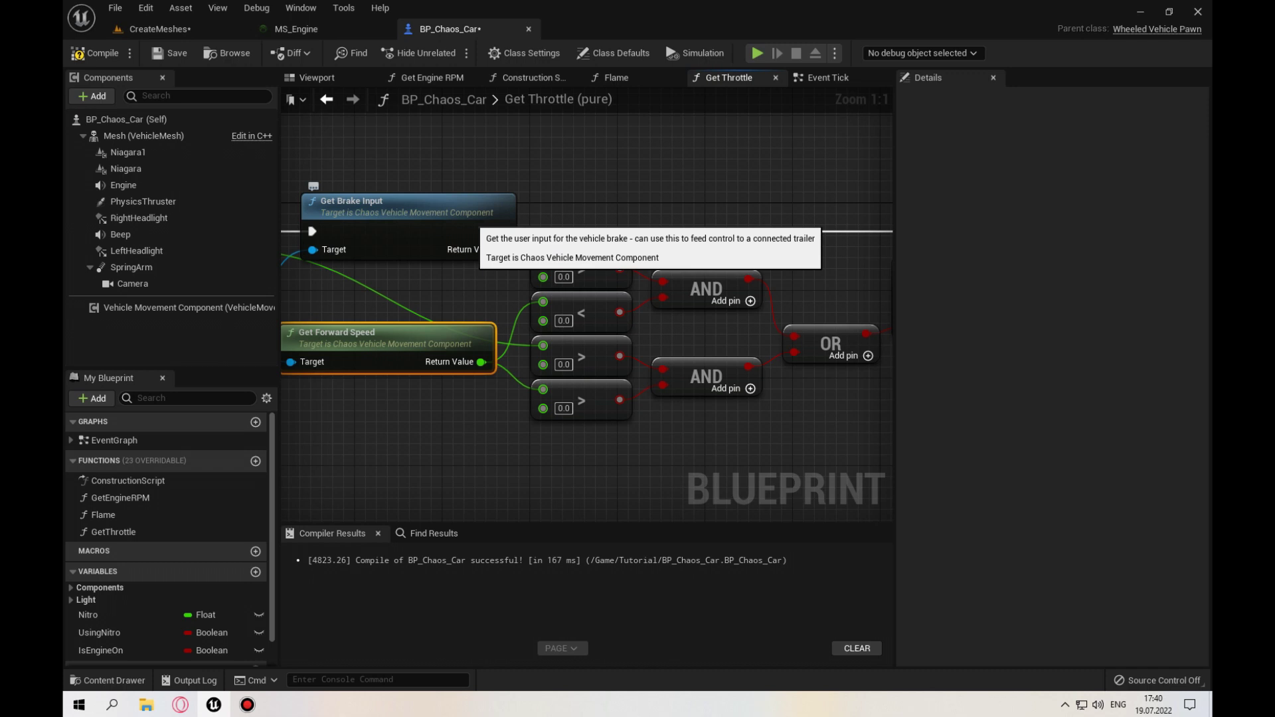
{"action": "right_click_drag", "start_coordinate": [468, 223], "coordinate": [600, 236]}
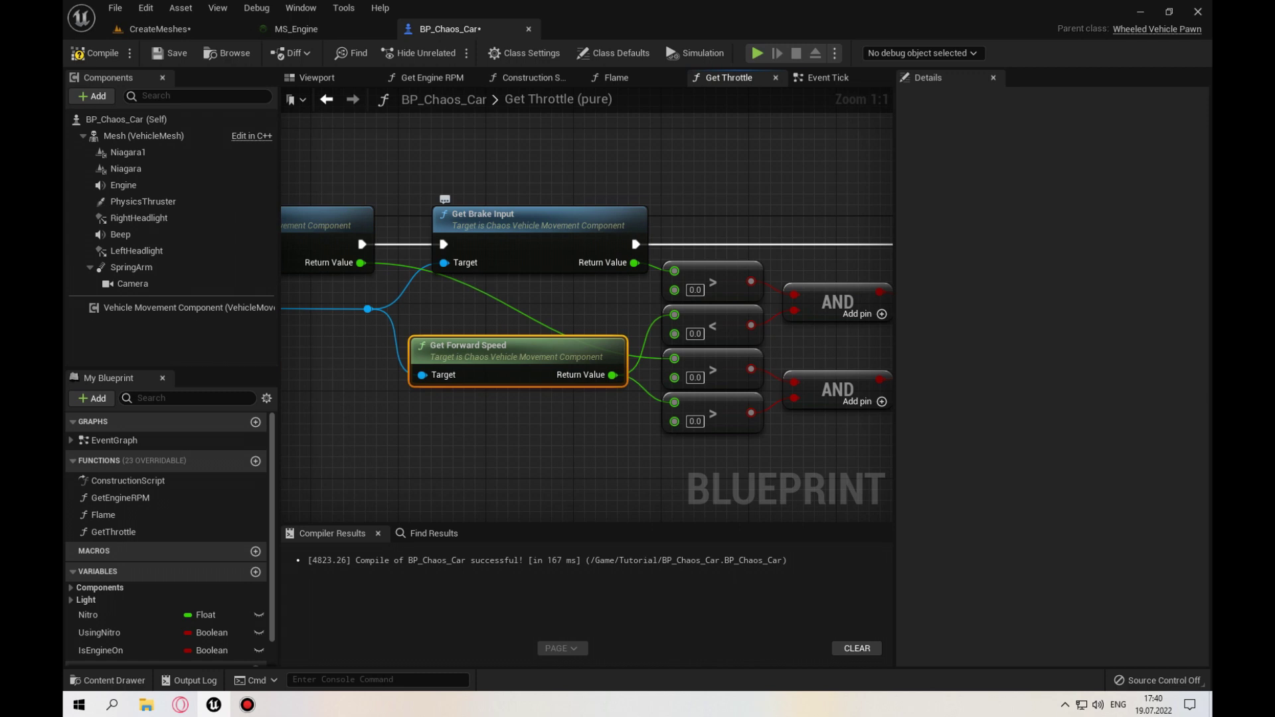
{"action": "right_click_drag", "start_coordinate": [857, 345], "coordinate": [575, 344]}
{"action": "mouse_move", "coordinate": [753, 338]}
{"action": "left_mouse_down"}
{"action": "mouse_move", "coordinate": [657, 330]}
{"action": "mouse_move", "coordinate": [679, 334]}
{"action": "left_mouse_up"}
Step: Line the OR node up with Select Float's Pick A input
{"action": "key", "text": "Escape"}
{"action": "left_click", "coordinate": [555, 299]}
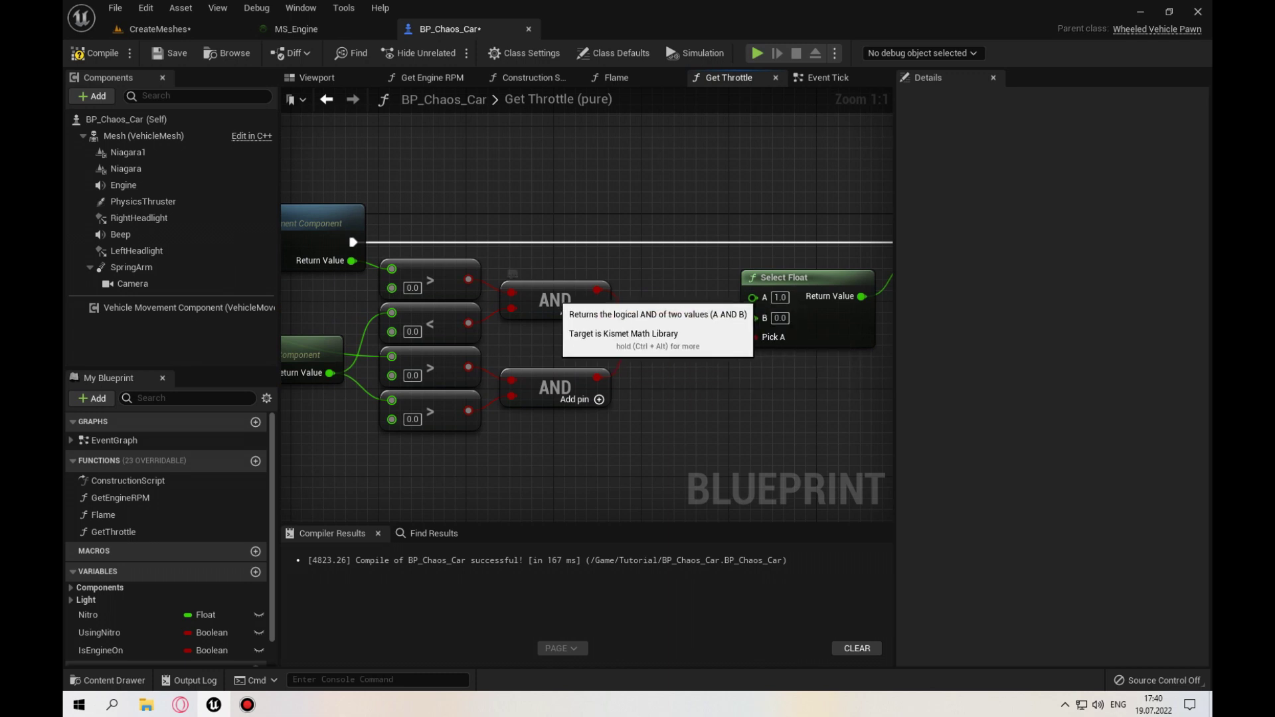
{"action": "left_click_drag", "start_coordinate": [679, 333], "coordinate": [679, 343]}
{"action": "right_click_drag", "start_coordinate": [679, 343], "coordinate": [562, 364]}
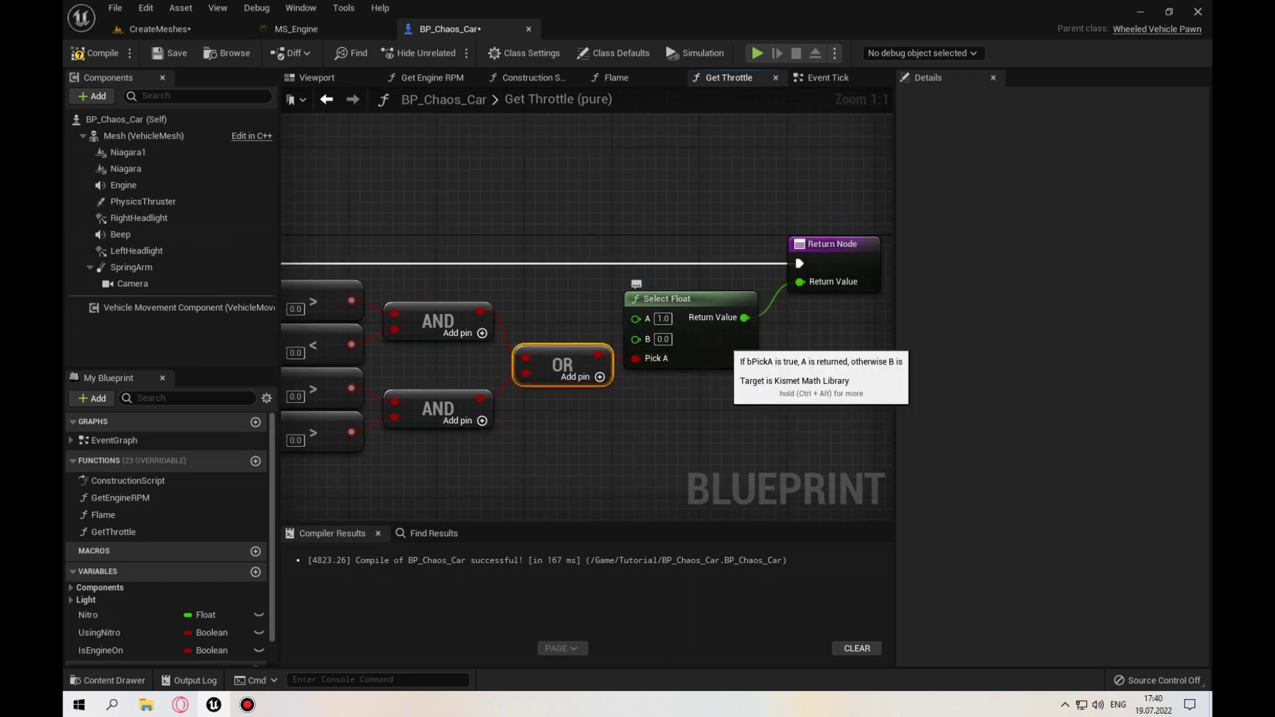
Step: Check Select Float's A value of 1.0, then return to Event Tick and select GetThrottle
{"action": "left_click", "coordinate": [724, 312]}
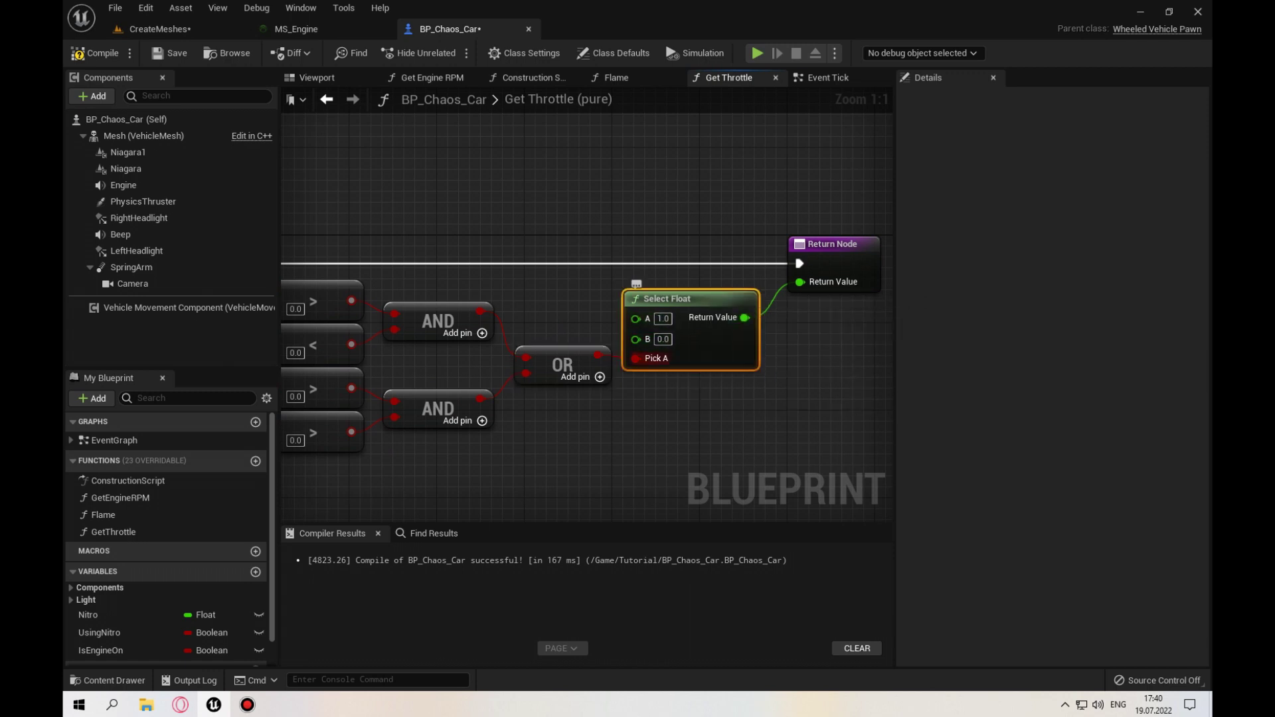
{"action": "left_click", "coordinate": [663, 319]}
{"action": "left_click", "coordinate": [821, 78]}
{"action": "left_click", "coordinate": [113, 532]}
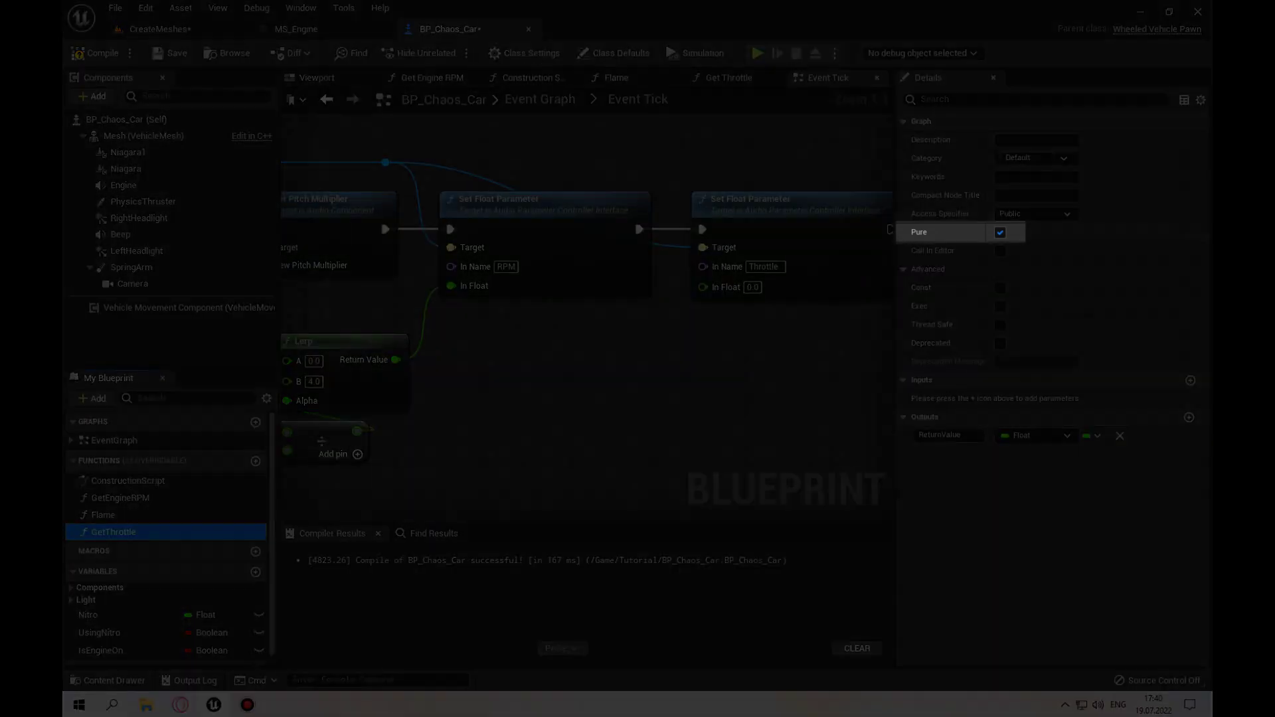
Step: Place a Get Throttle node below the Set Float nodes, wired into the Throttle In Float
{"action": "left_click_drag", "start_coordinate": [113, 532], "coordinate": [573, 387]}
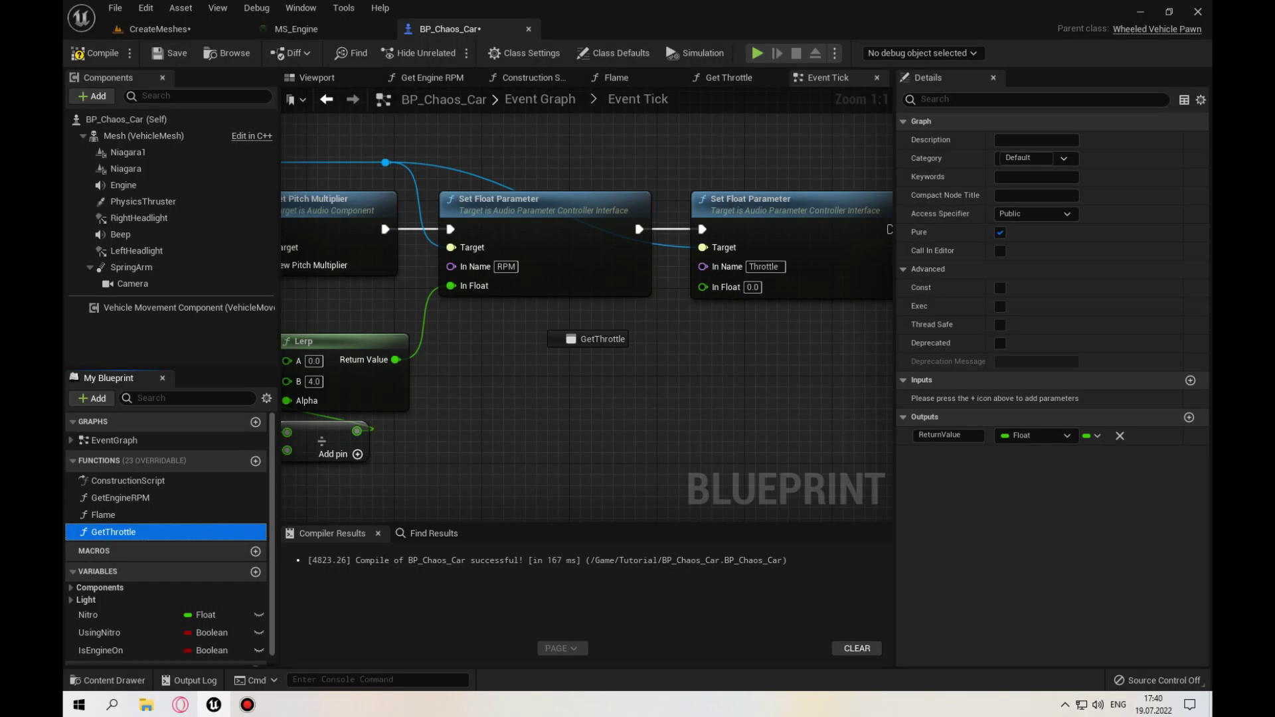
{"action": "left_click_drag", "start_coordinate": [564, 336], "coordinate": [541, 326]}
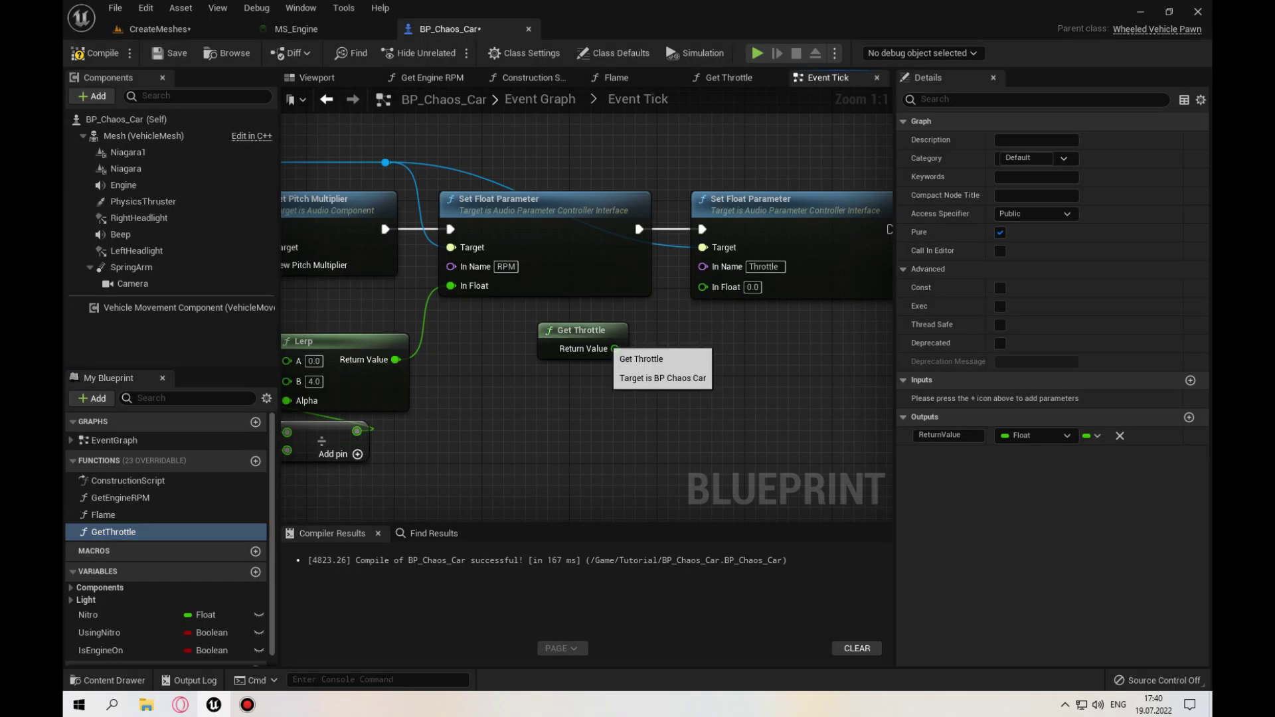
{"action": "left_click_drag", "start_coordinate": [615, 349], "coordinate": [702, 286]}
Step: Compile and save BP_Chaos_Car, then switch to the CreateMeshes level
{"action": "left_click", "coordinate": [95, 53]}
{"action": "left_click", "coordinate": [170, 53]}
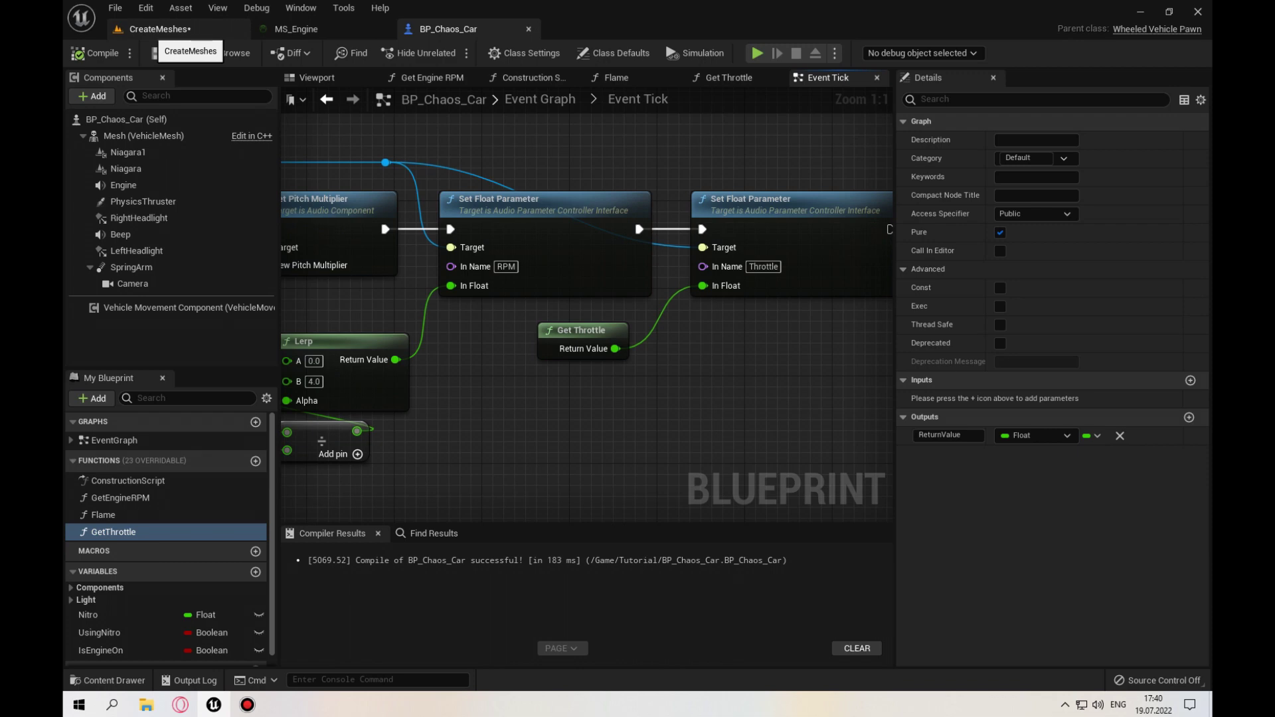
{"action": "left_click", "coordinate": [159, 29]}
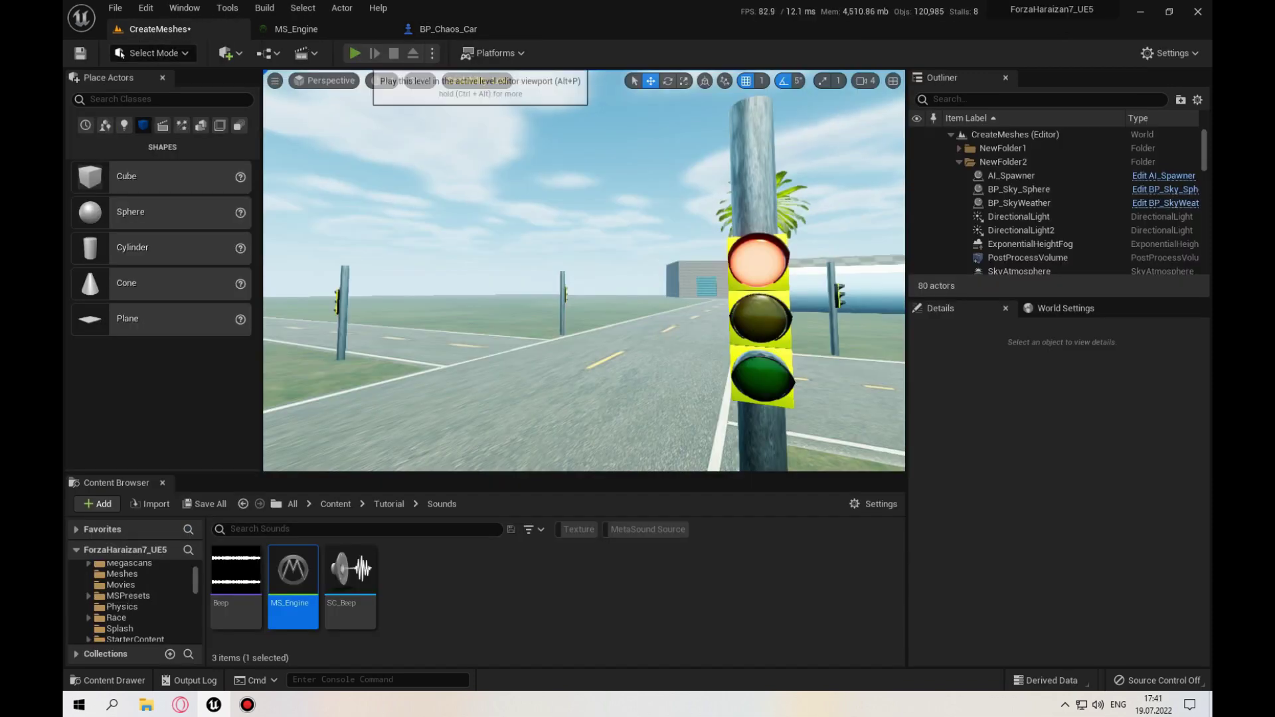
Step: Start Play and drive the car forward along the road, steering with A and D
{"action": "left_click", "coordinate": [356, 53]}
{"action": "key", "text": "F11"}
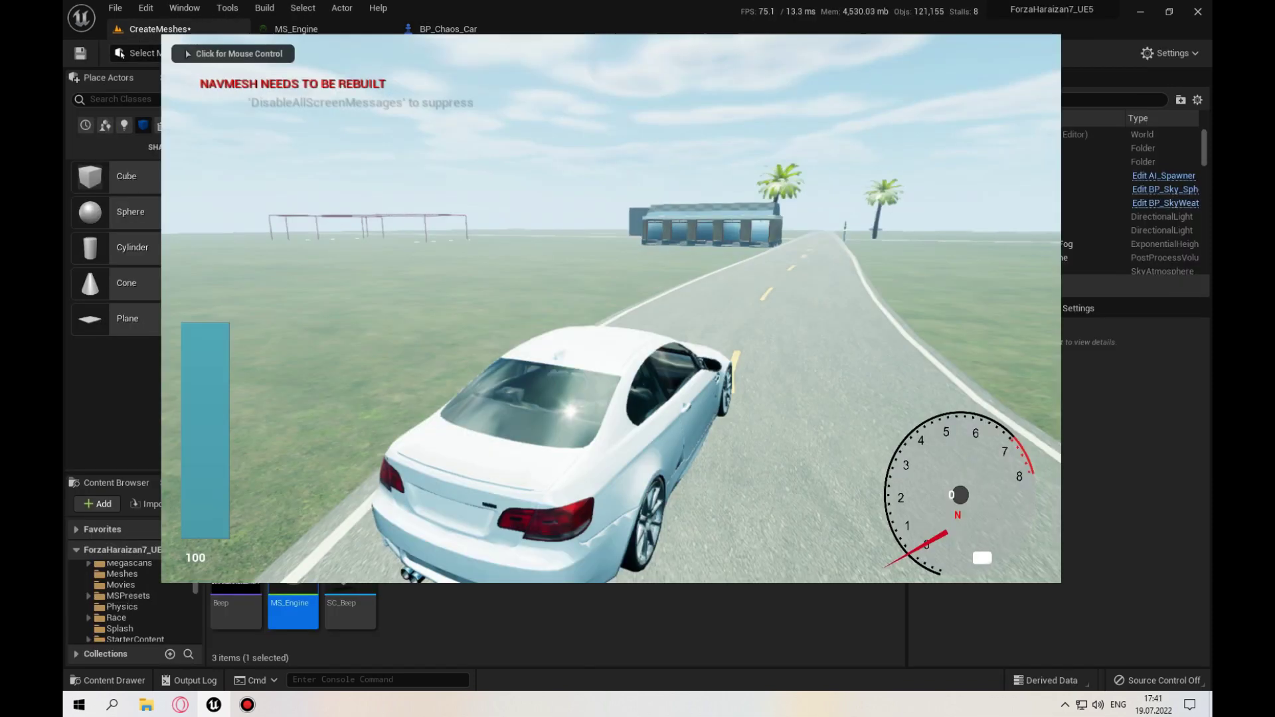
{"action": "key", "text": "w"}
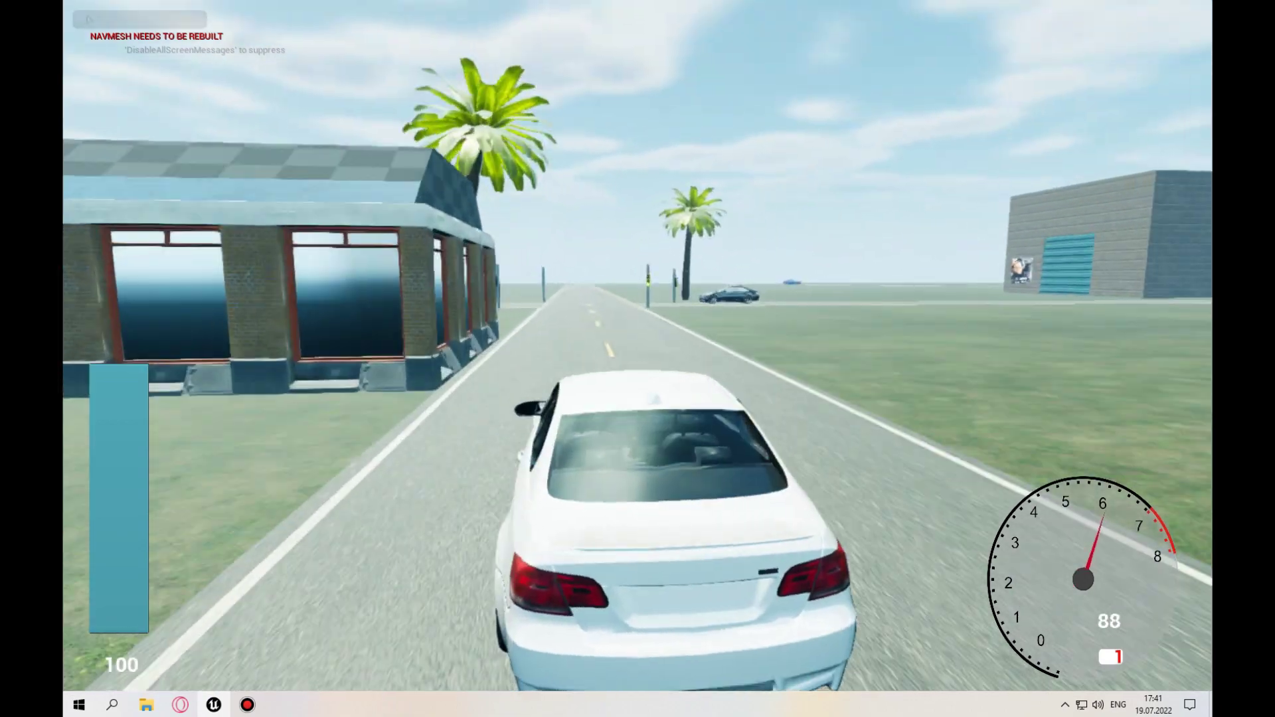
{"action": "key", "text": "d"}
{"action": "key", "text": "a"}
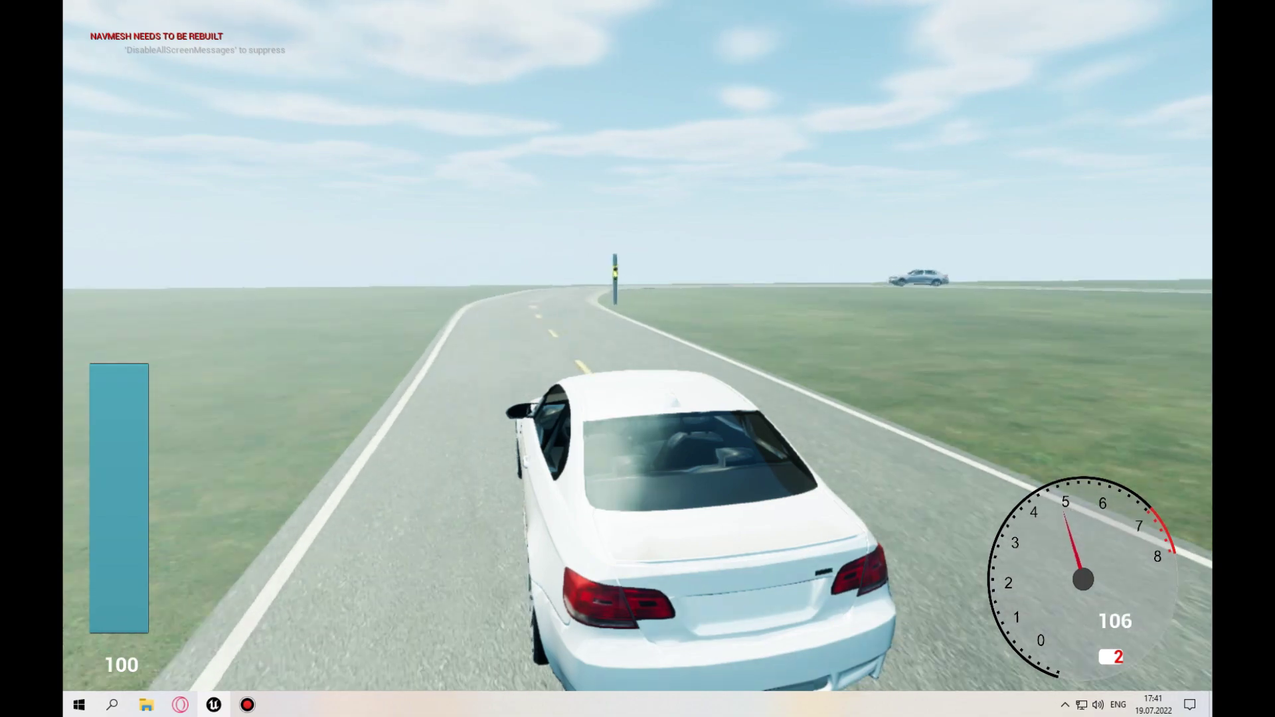
Step: Brake, reverse, and drive across the grass steering left and right, reversing again before stopping
{"action": "key", "text": "s"}
{"action": "key", "text": "d"}
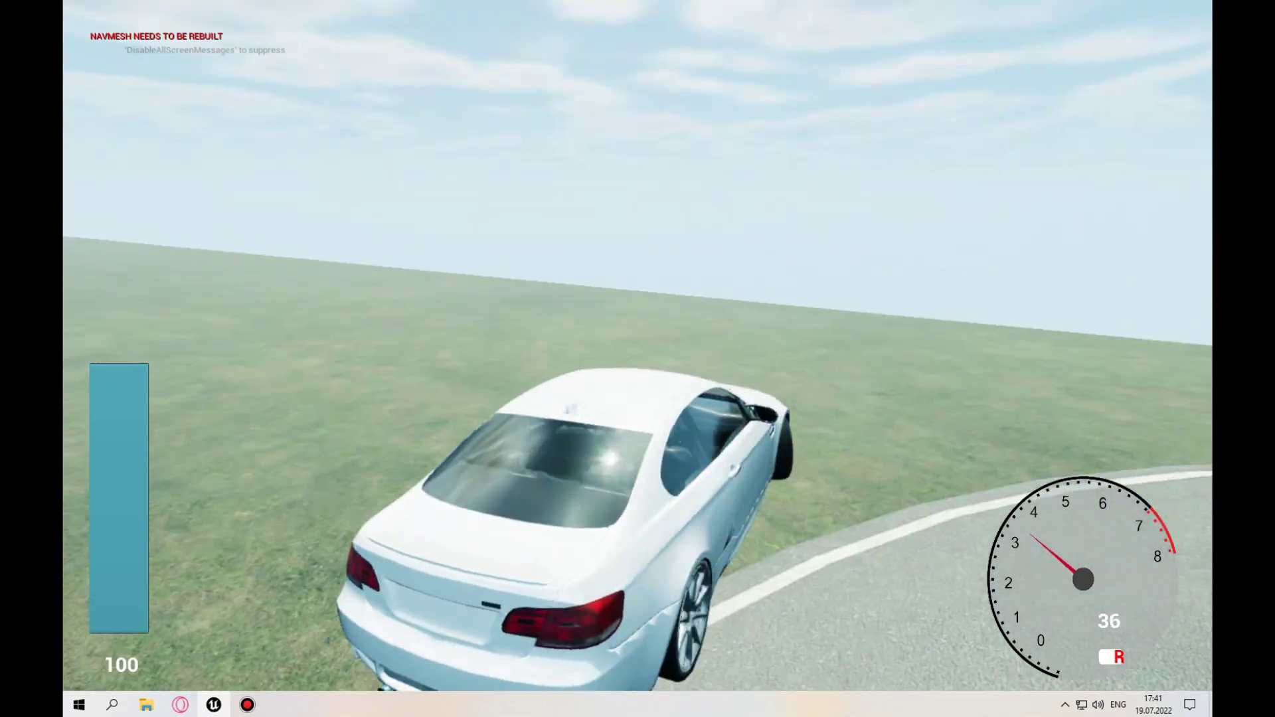
{"action": "key", "text": "w"}
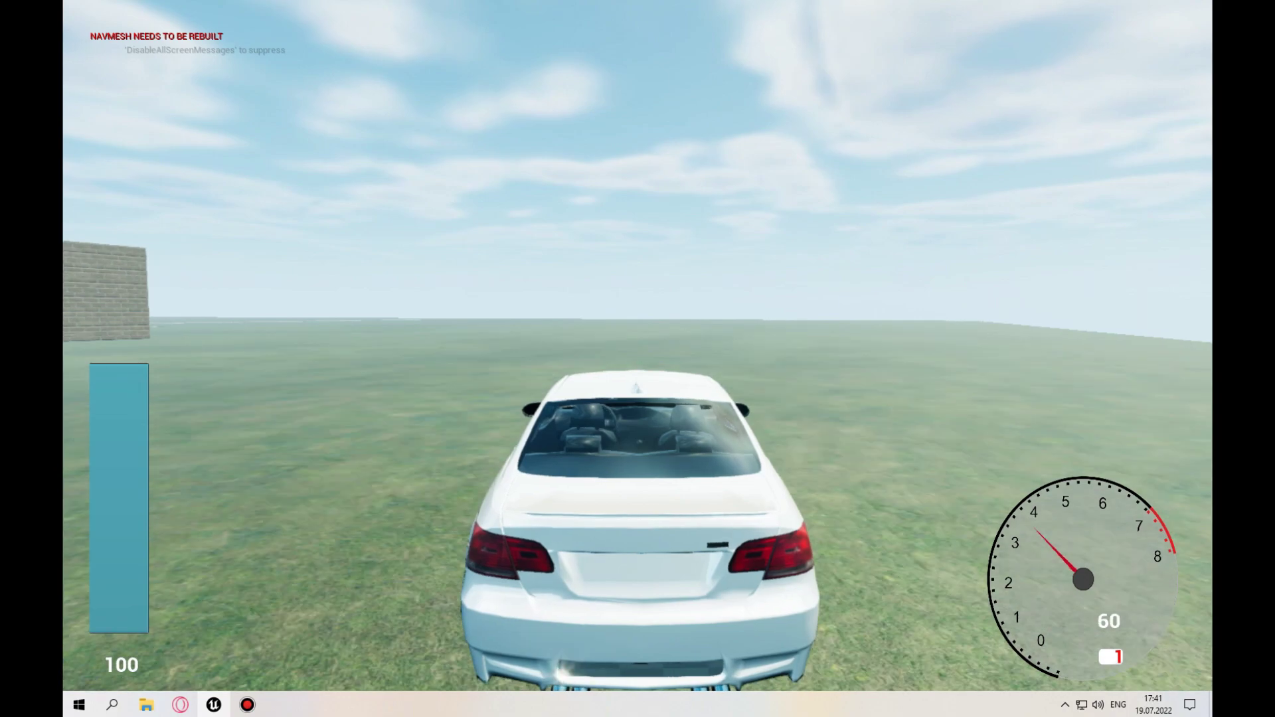
{"action": "key", "text": "a"}
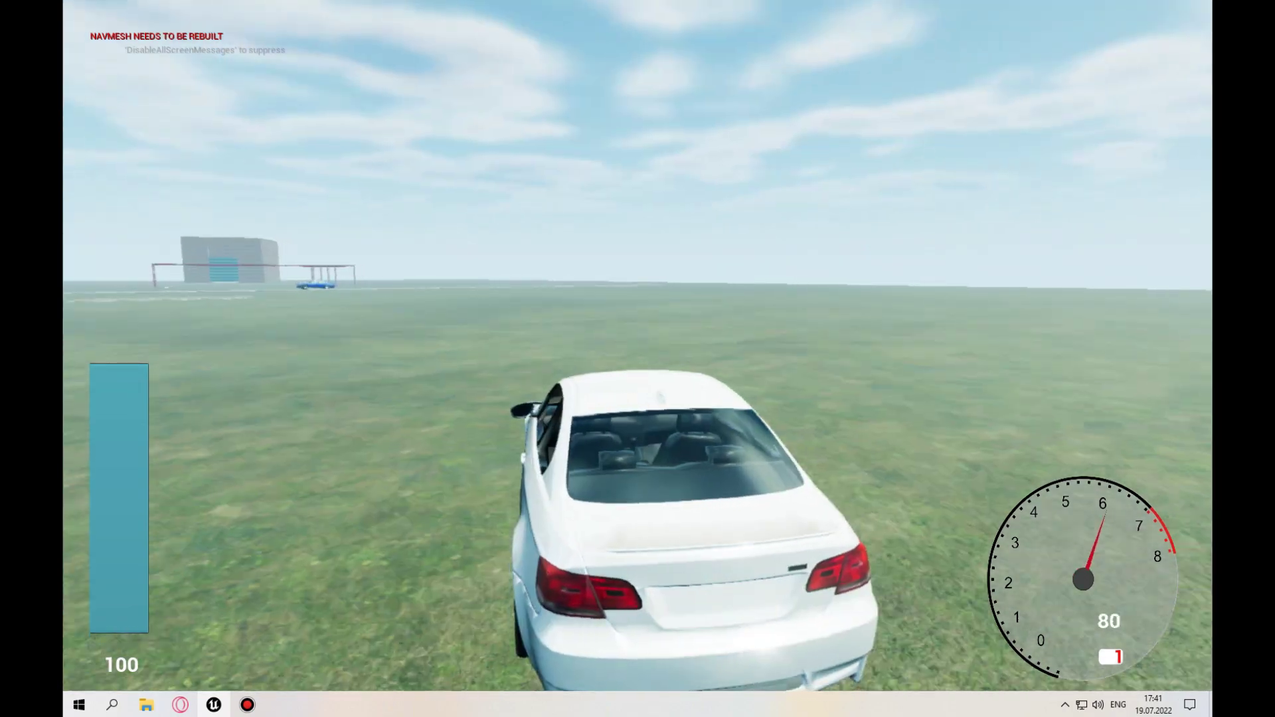
{"action": "key", "text": "d"}
{"action": "key", "text": "d"}
{"action": "key", "text": "w"}
{"action": "key", "text": "s"}
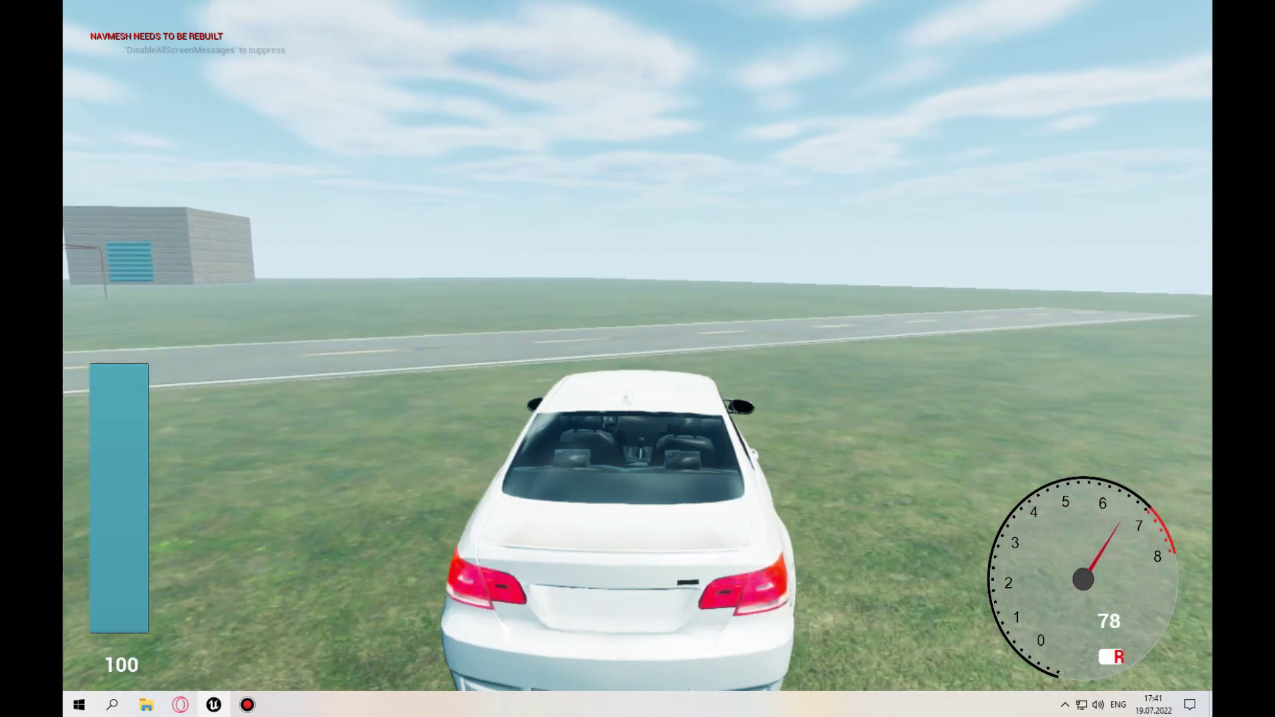
{"action": "key", "text": "s"}
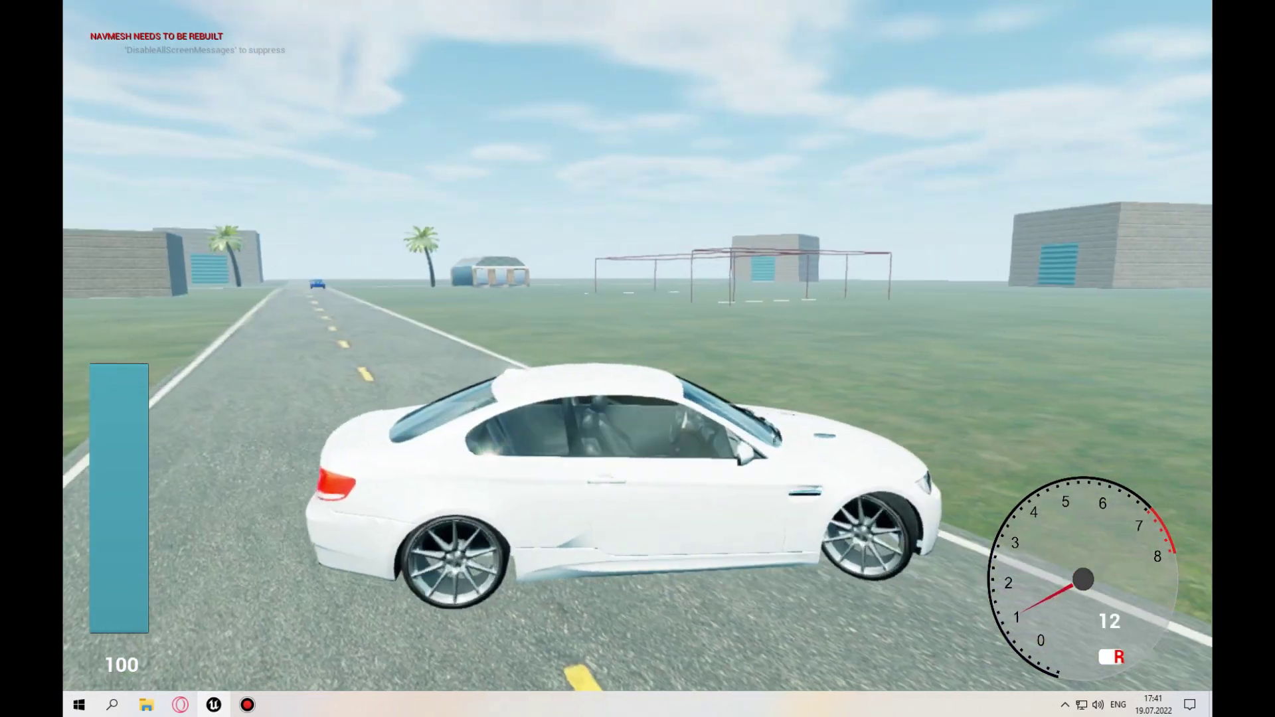
{"action": "key", "text": "s"}
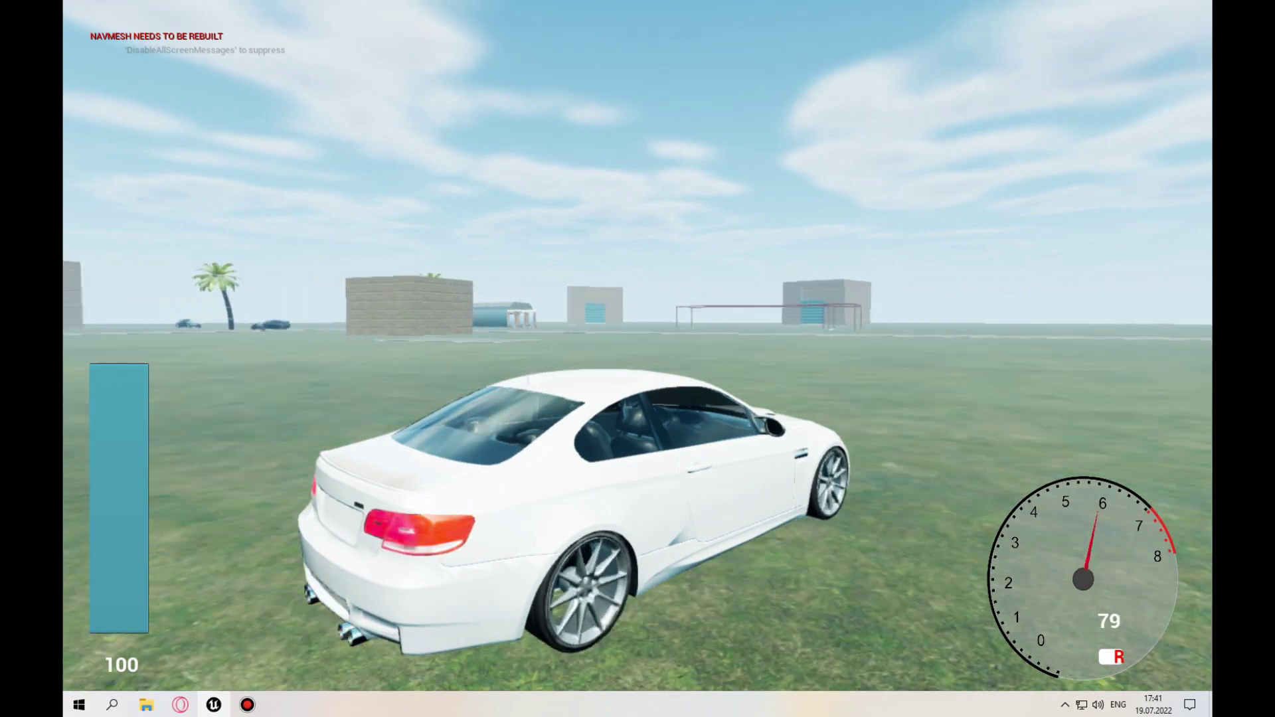
{"action": "key", "text": "w"}
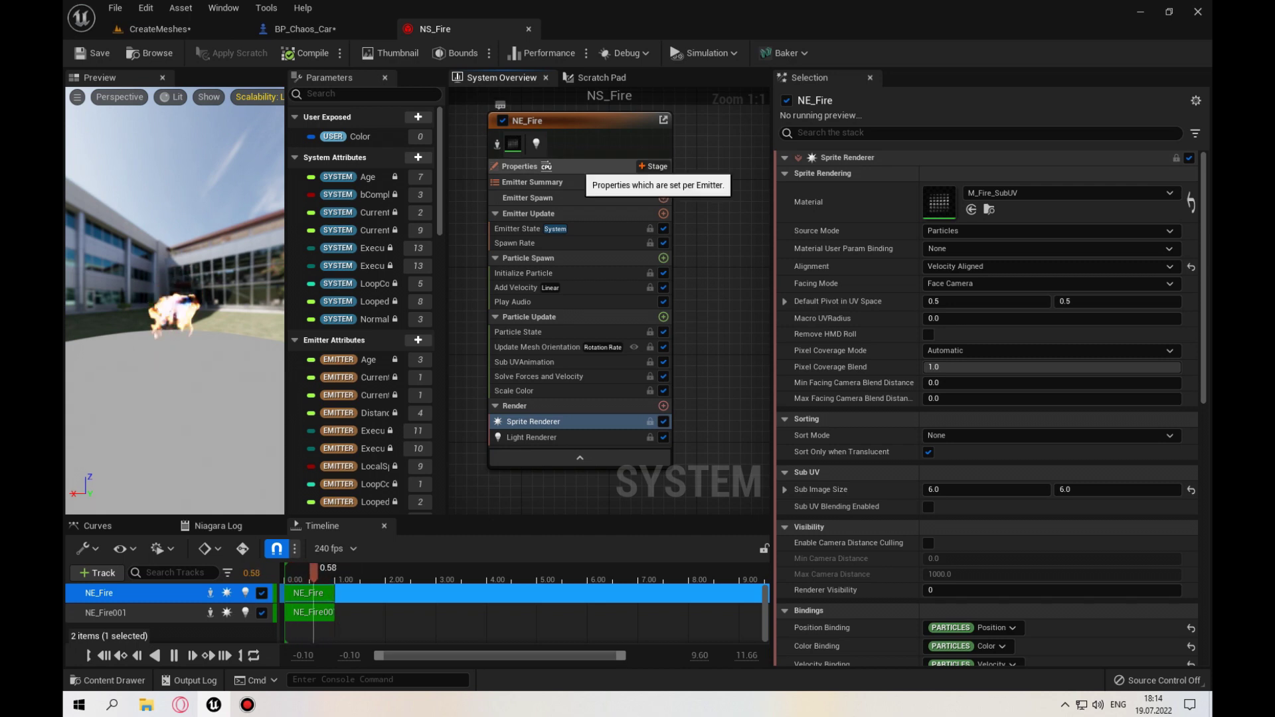
Step: Review NE_Fire's Properties, Emitter State, Spawn Rate, Initialize Particle, Add Velocity, Play Audio and Particle State modules
{"action": "left_click", "coordinate": [571, 166]}
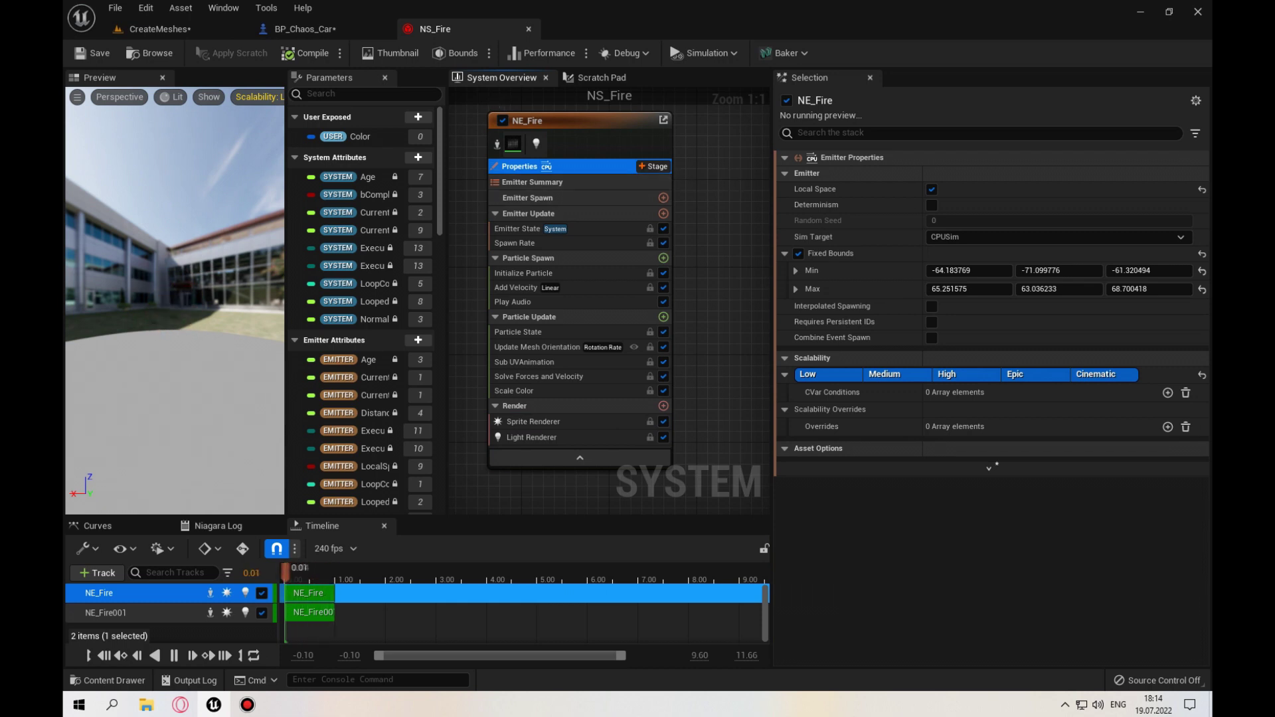
{"action": "left_click", "coordinate": [591, 228]}
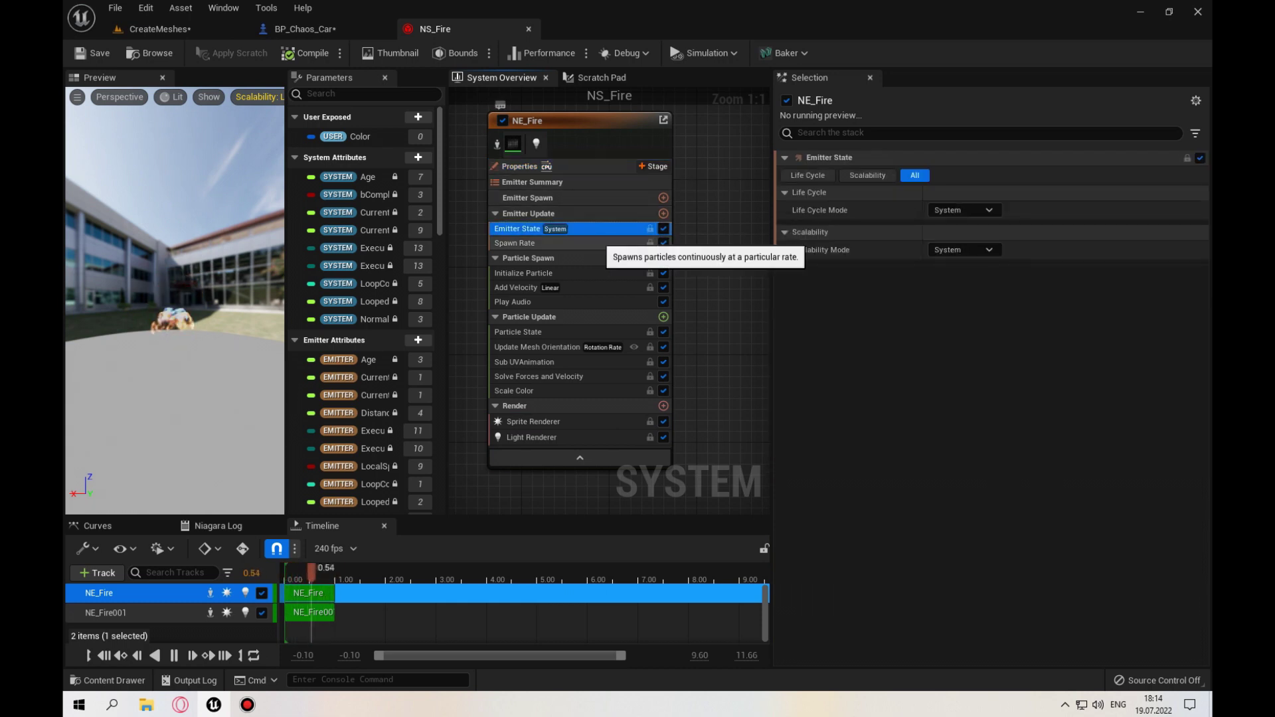
{"action": "left_click", "coordinate": [585, 243]}
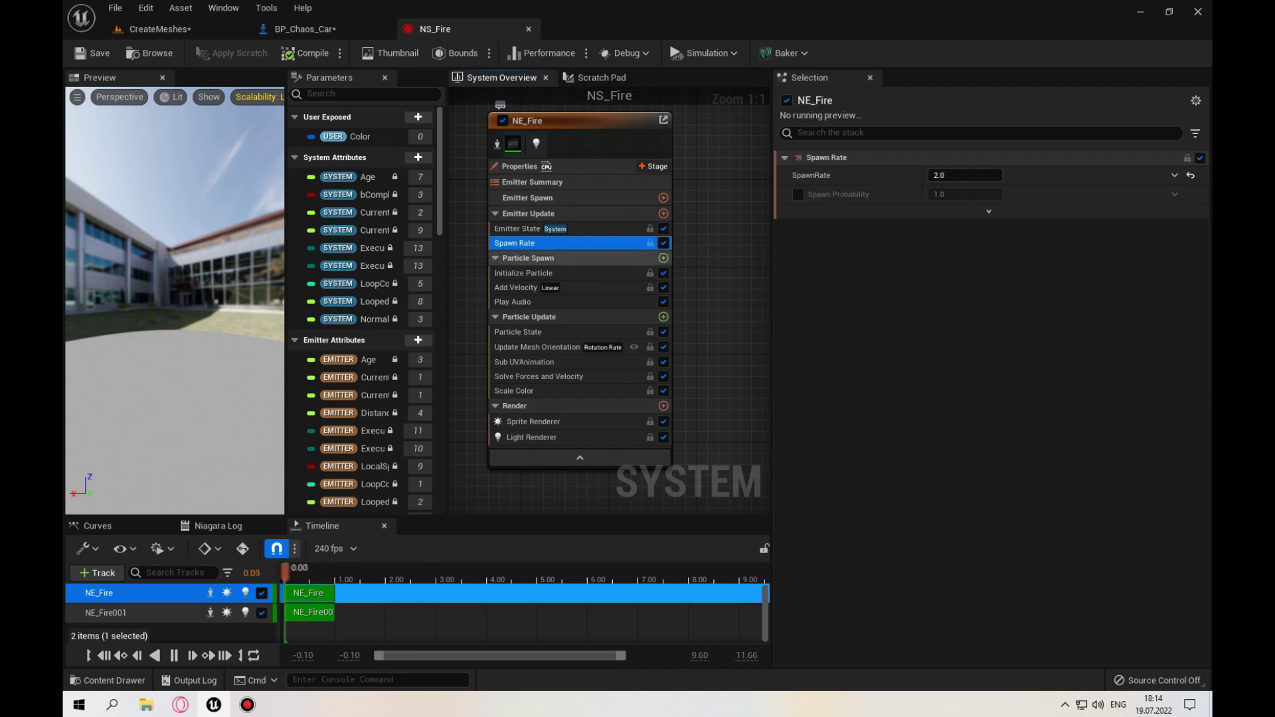
{"action": "left_click", "coordinate": [585, 273]}
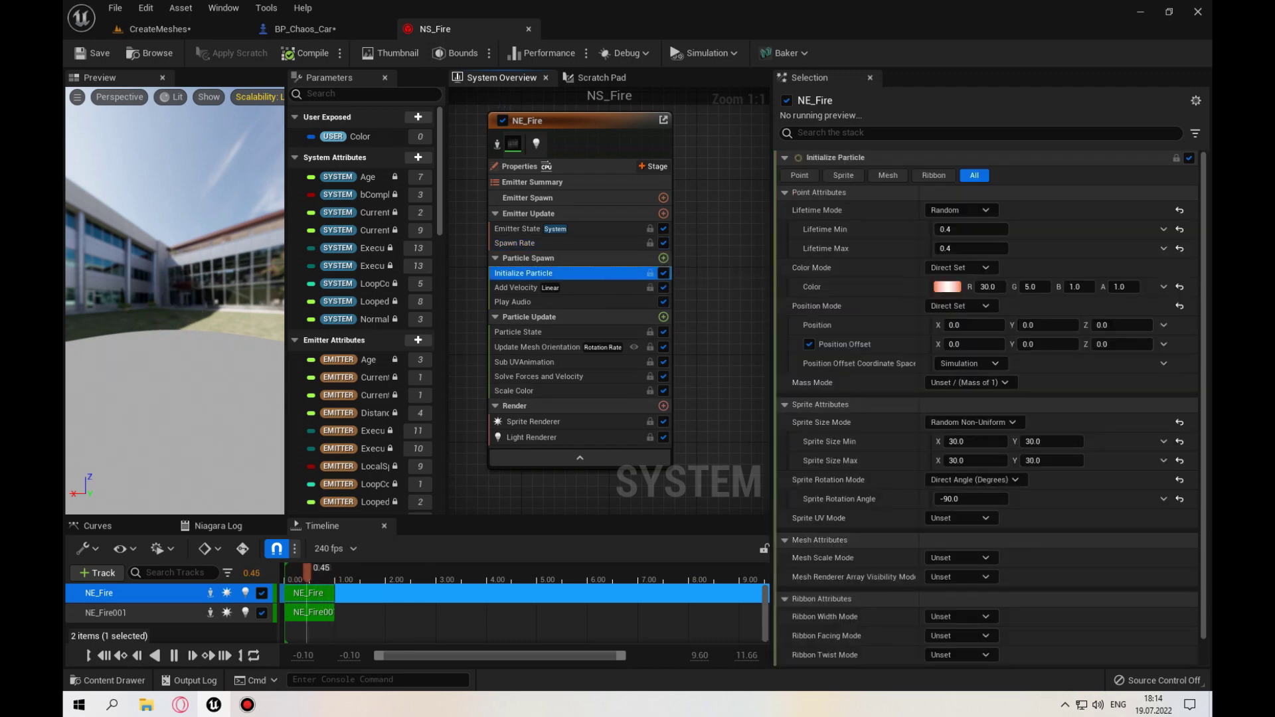
{"action": "scroll", "coordinate": [983, 598], "scroll_direction": "down", "scroll_amount": 2}
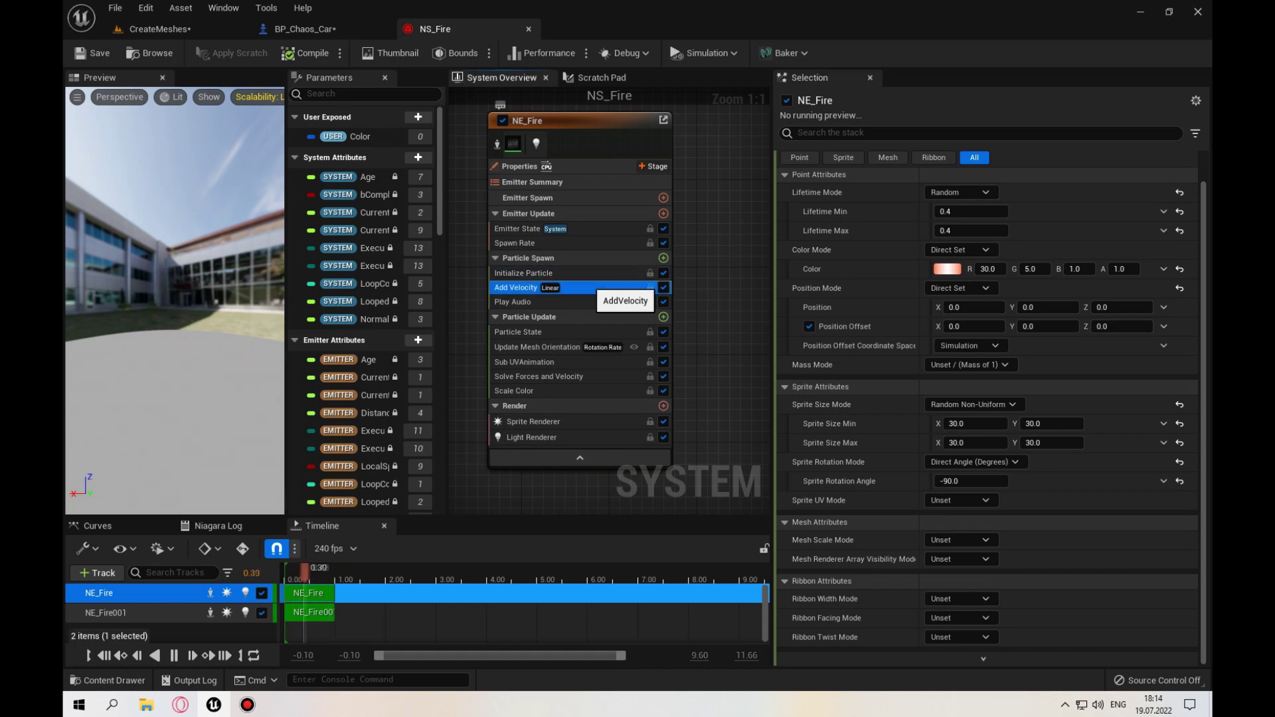
{"action": "left_click", "coordinate": [588, 288]}
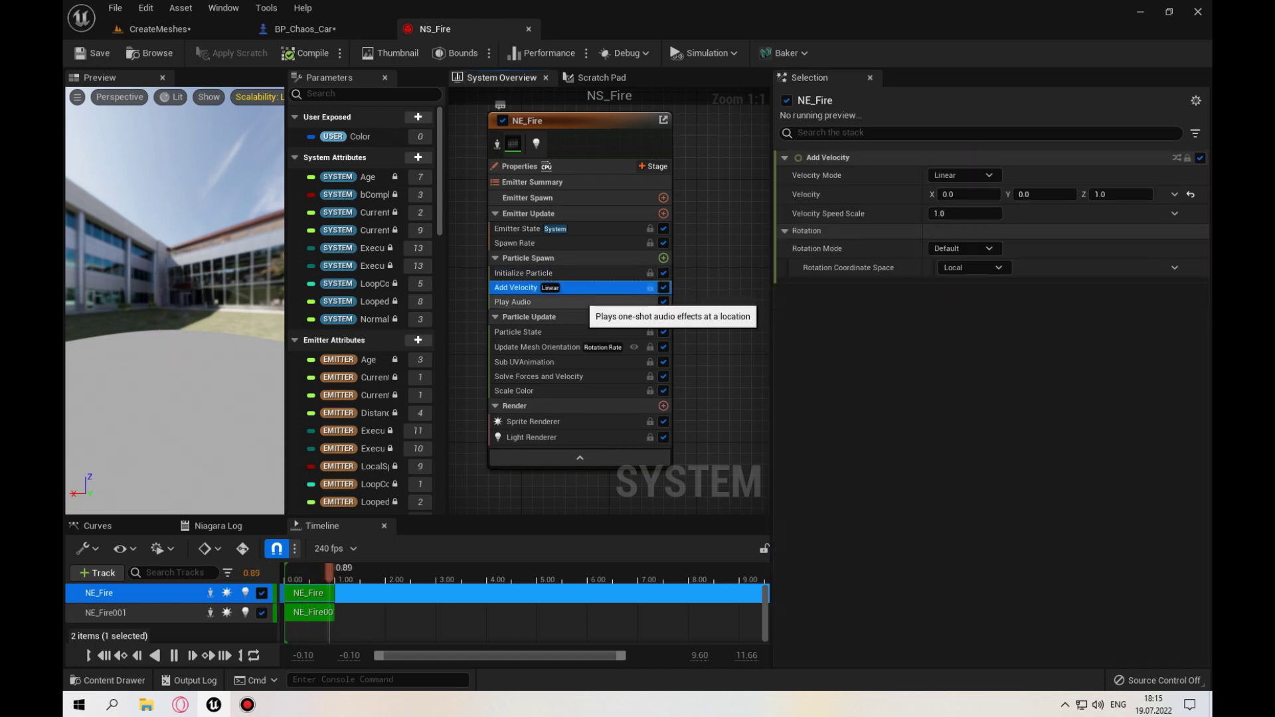
{"action": "left_click", "coordinate": [578, 301]}
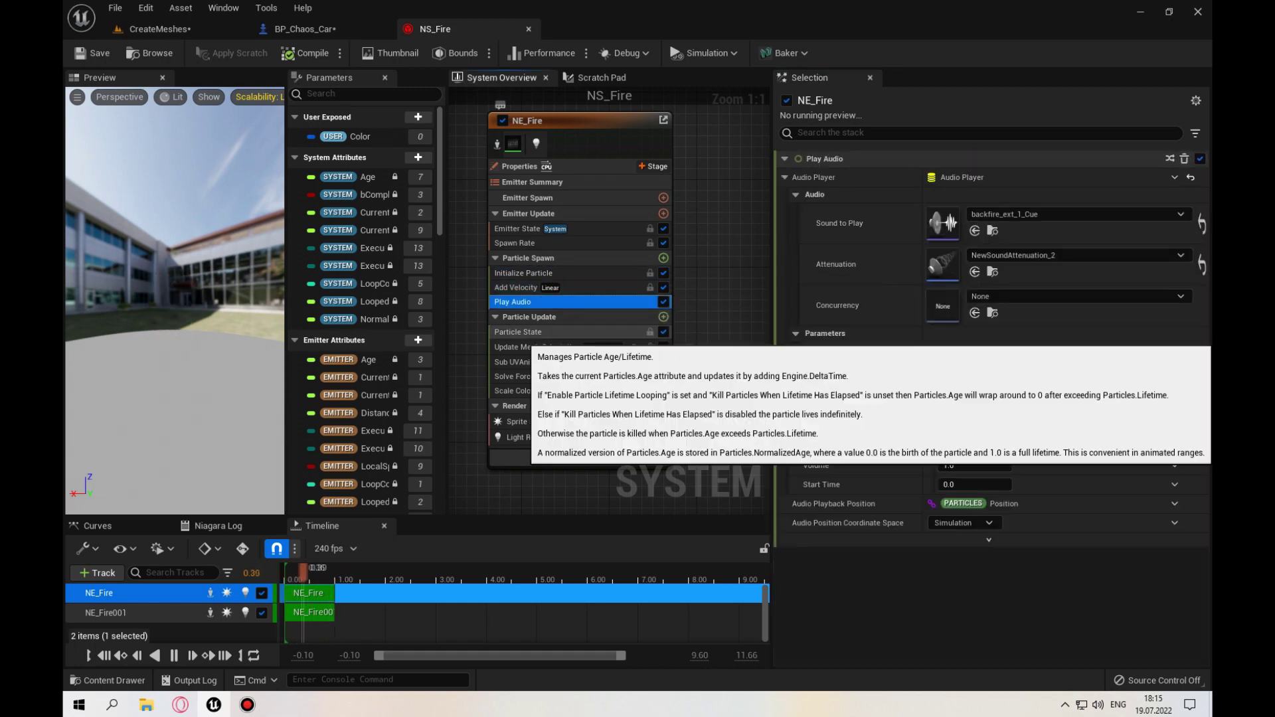
{"action": "left_click", "coordinate": [572, 333]}
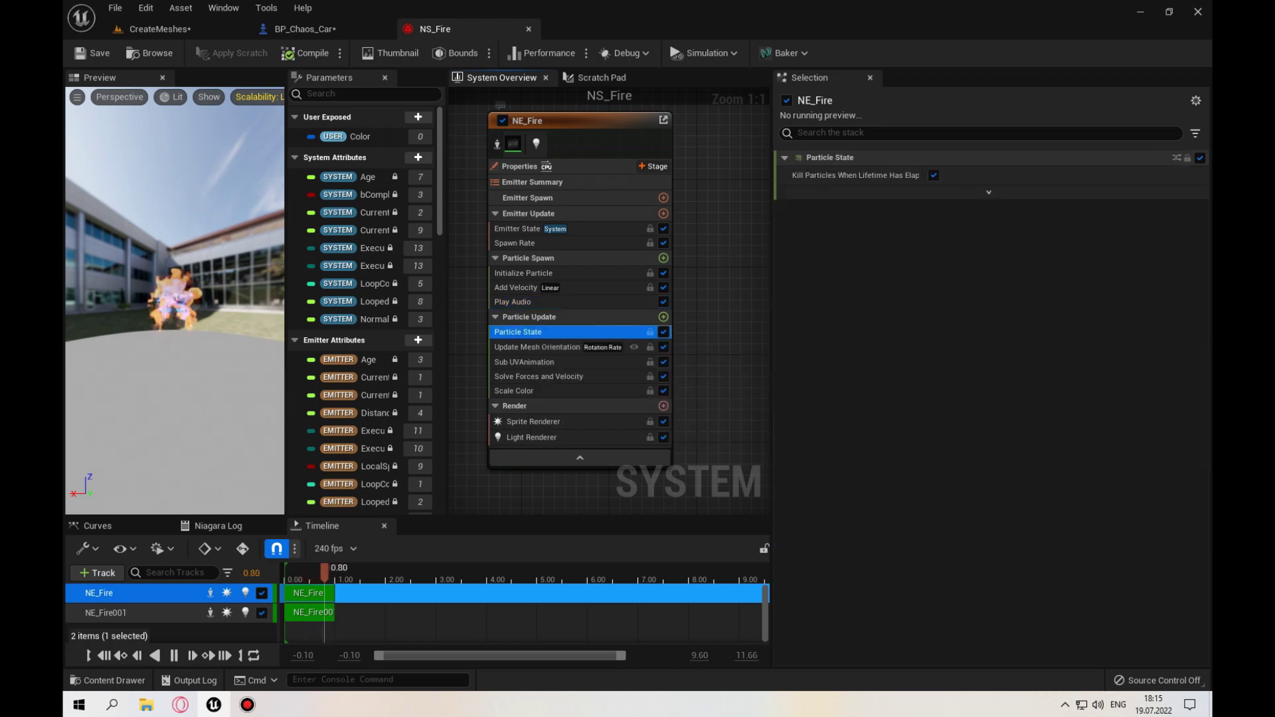
Step: Review Update Mesh Orientation, Sub UVAnimation, Solve Forces and Velocity, Scale Color and Sprite Renderer
{"action": "left_click", "coordinate": [538, 347]}
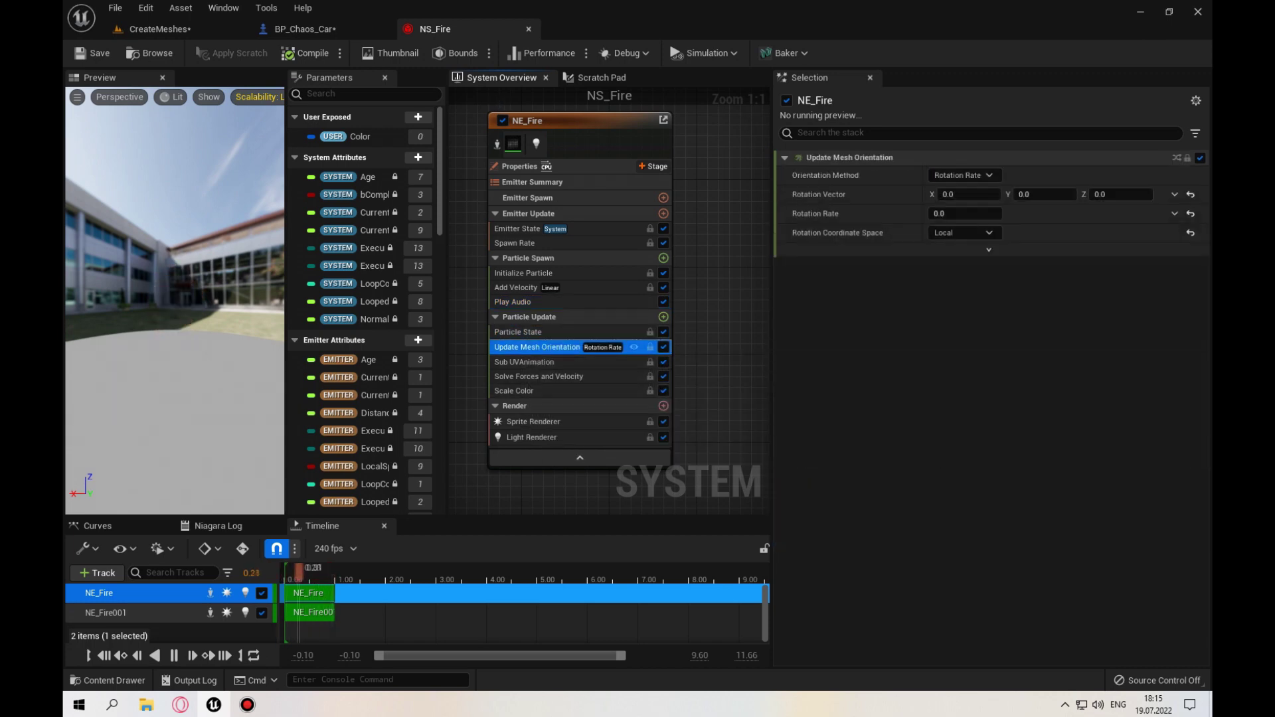
{"action": "left_click", "coordinate": [525, 362]}
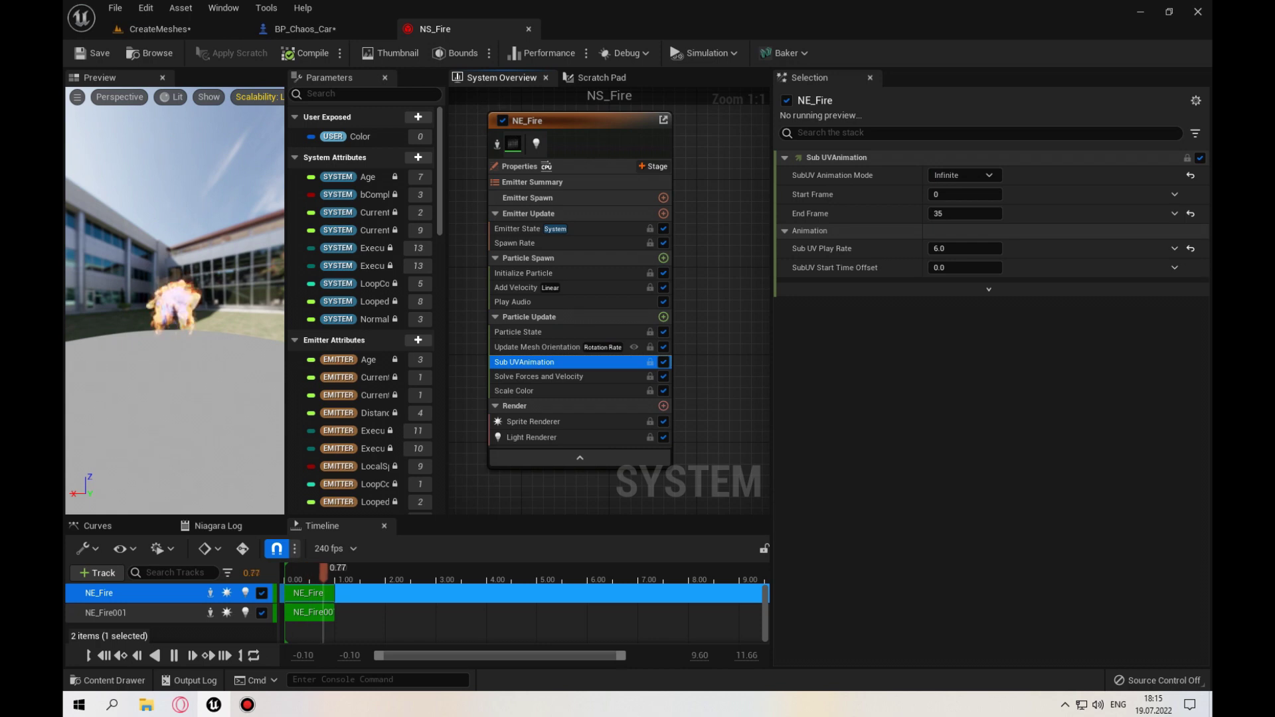
{"action": "left_click", "coordinate": [538, 377]}
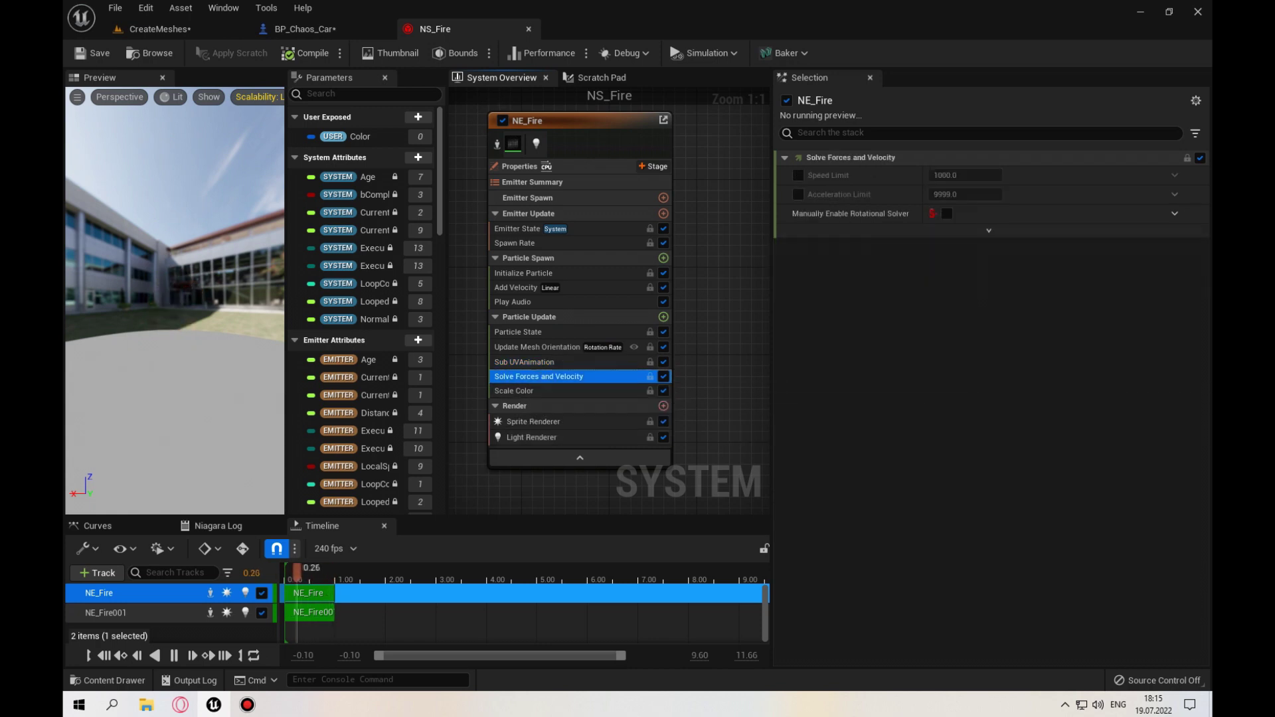
{"action": "left_click", "coordinate": [525, 391]}
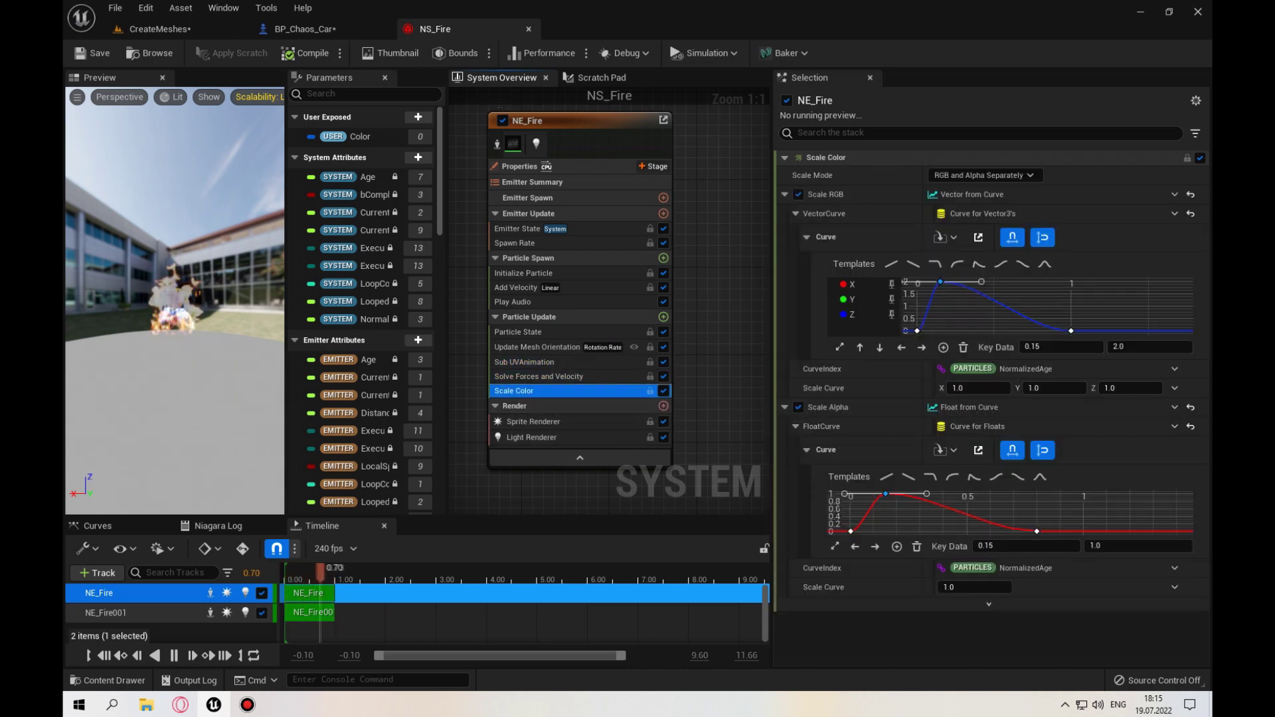
{"action": "left_click", "coordinate": [534, 422]}
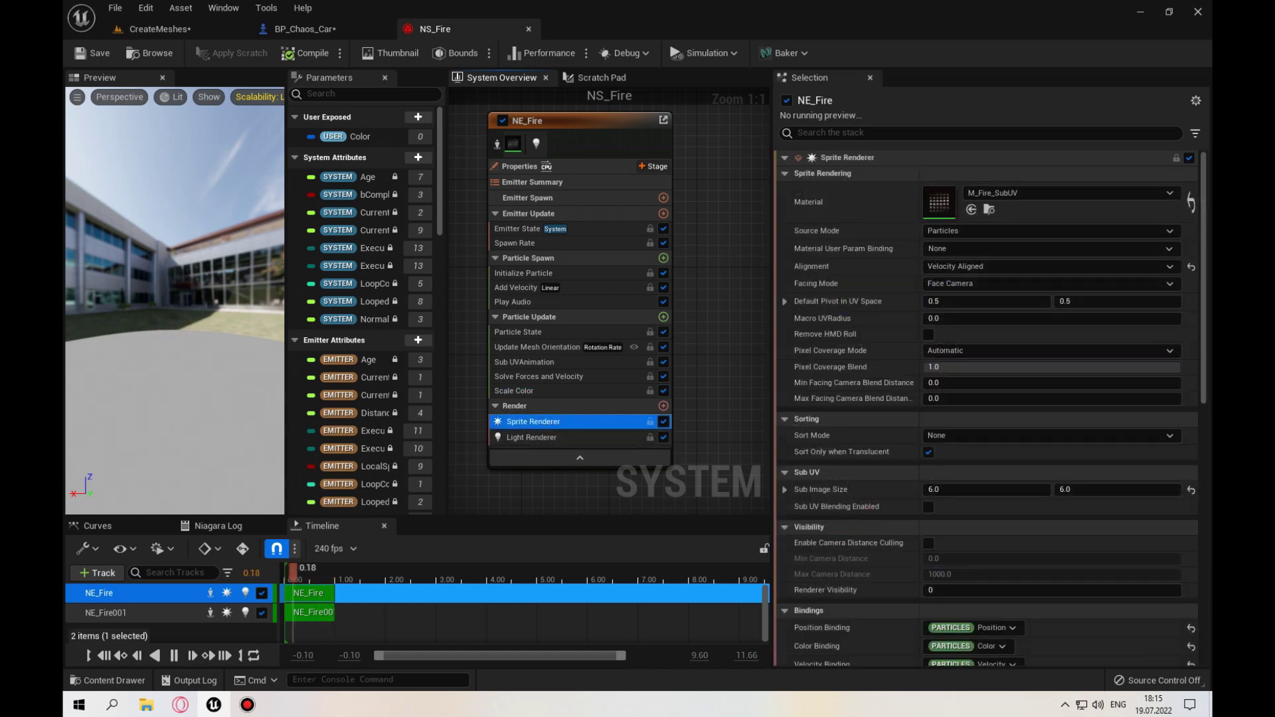
Step: Inspect the Light Renderer module, then return to the BP_Chaos_Car Event Graph
{"action": "scroll", "coordinate": [857, 539], "scroll_direction": "down", "scroll_amount": 1}
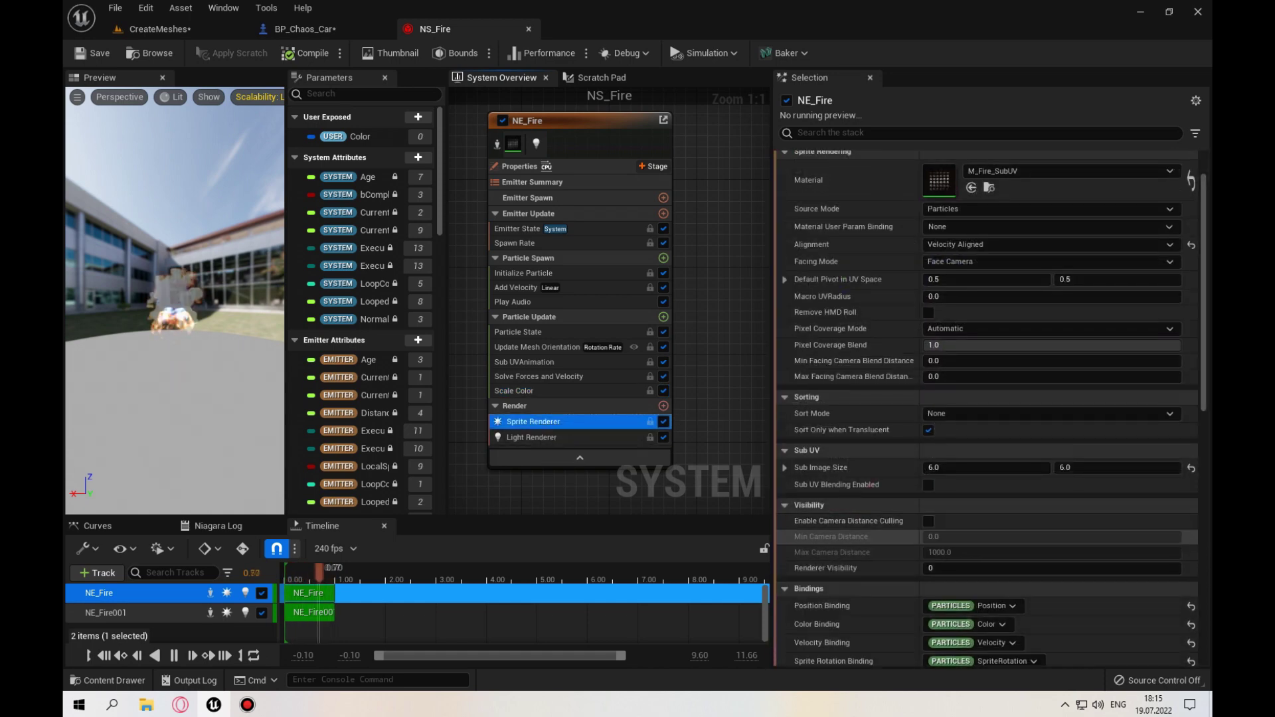
{"action": "scroll", "coordinate": [856, 540], "scroll_direction": "down", "scroll_amount": 1}
{"action": "scroll", "coordinate": [857, 539], "scroll_direction": "down", "scroll_amount": 2}
{"action": "scroll", "coordinate": [857, 540], "scroll_direction": "down", "scroll_amount": 2}
{"action": "scroll", "coordinate": [857, 539], "scroll_direction": "down", "scroll_amount": 4}
{"action": "scroll", "coordinate": [857, 539], "scroll_direction": "down", "scroll_amount": 5}
{"action": "scroll", "coordinate": [857, 539], "scroll_direction": "down", "scroll_amount": 4}
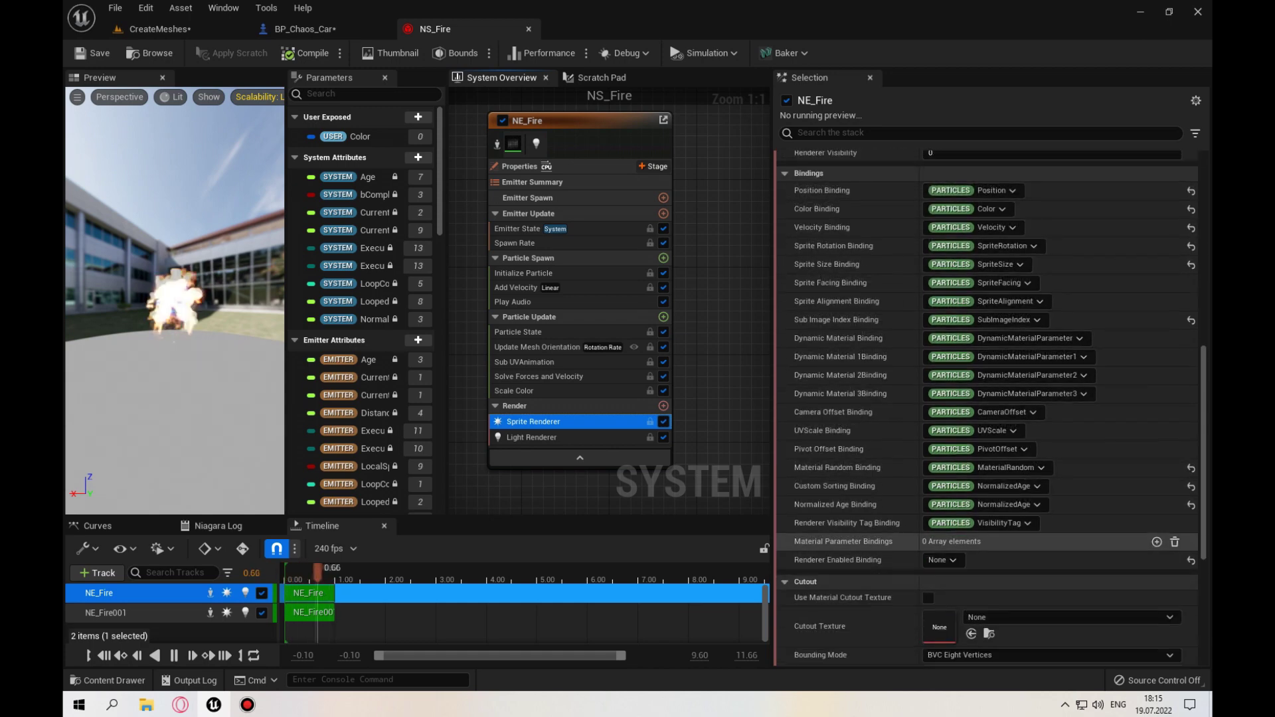
{"action": "scroll", "coordinate": [857, 539], "scroll_direction": "down", "scroll_amount": 5}
{"action": "scroll", "coordinate": [857, 540], "scroll_direction": "down", "scroll_amount": 3}
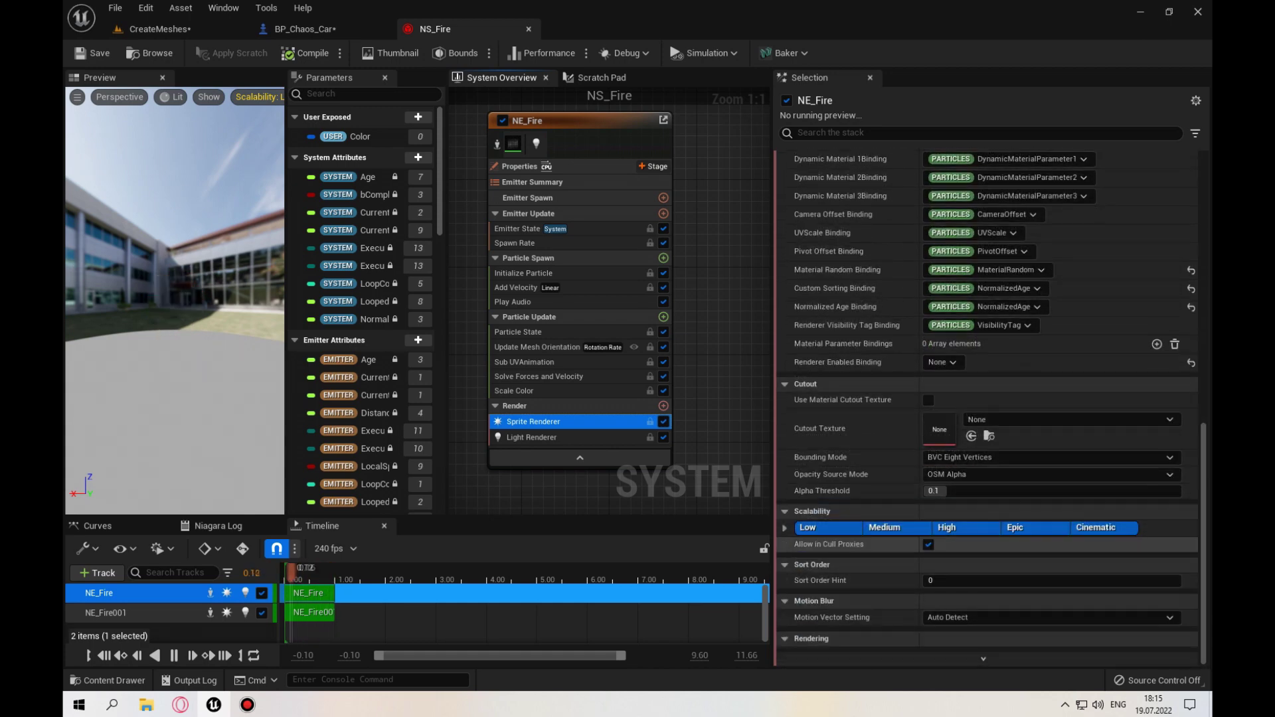
{"action": "left_click", "coordinate": [565, 437]}
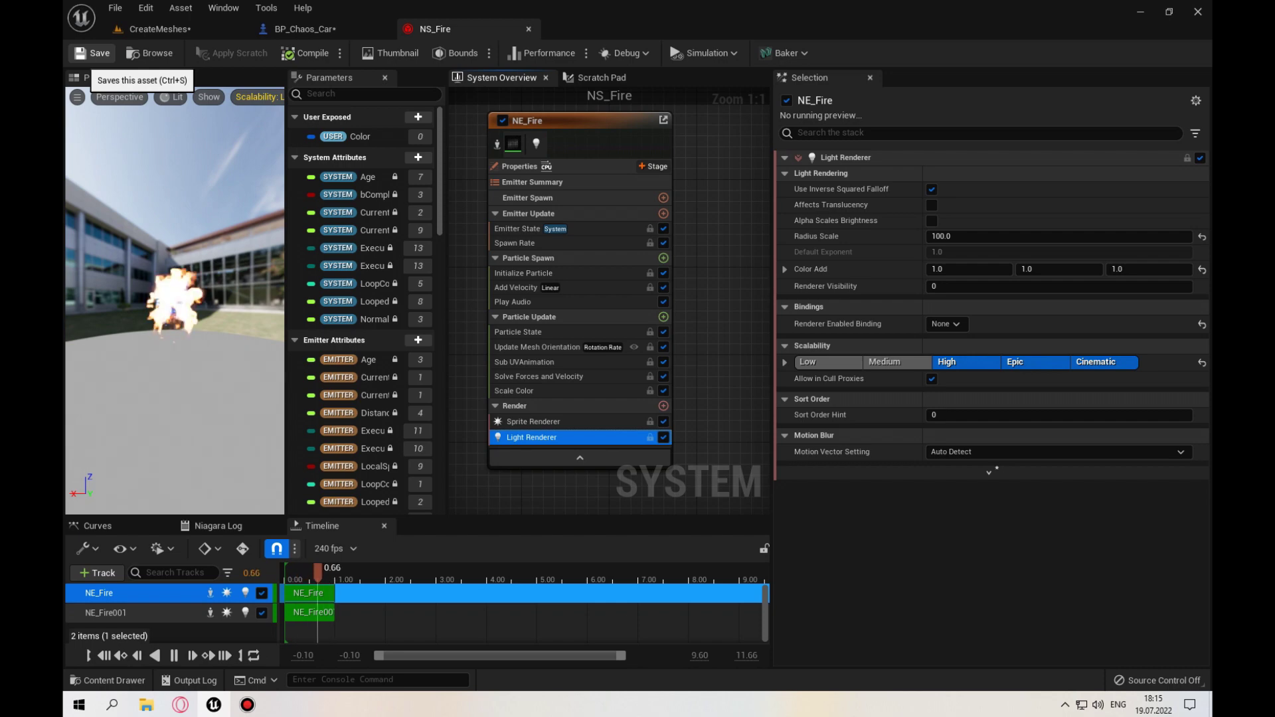
{"action": "left_click", "coordinate": [303, 29]}
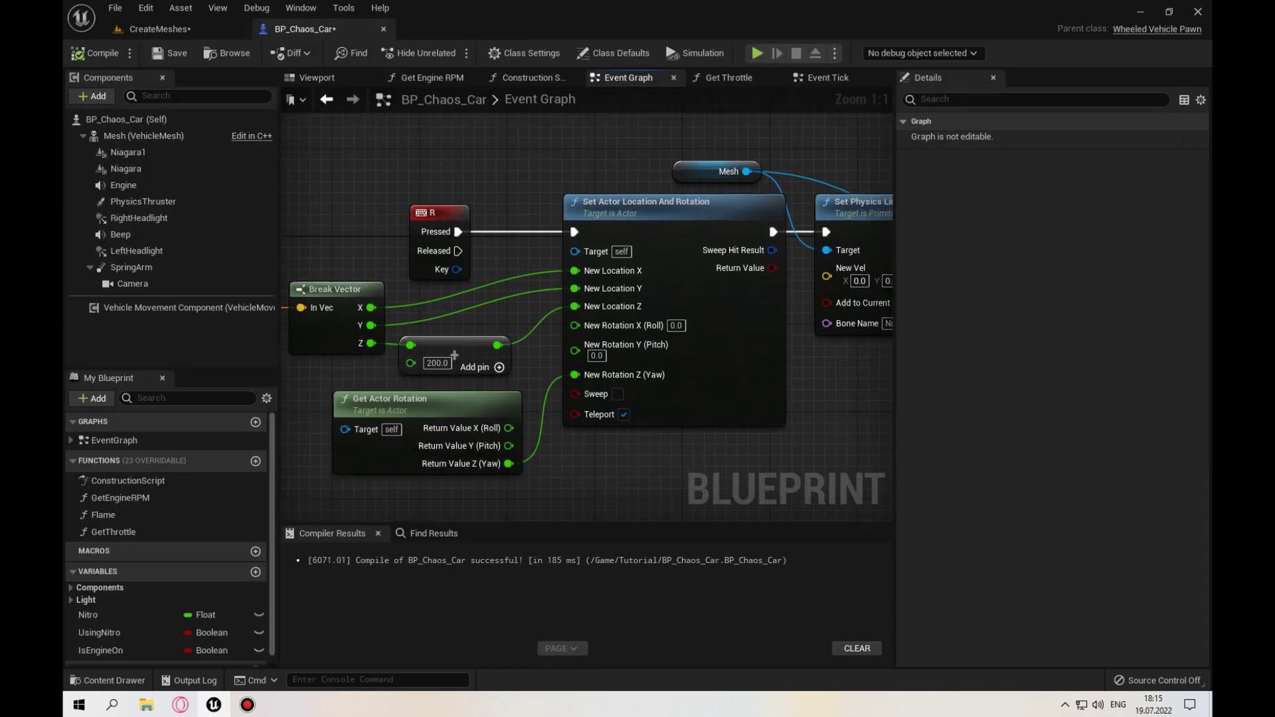
Step: From Event Tick, open the Flame function with its throttle, 5000.0 and 90.0 checks ANDed into a Branch
{"action": "left_click", "coordinate": [827, 78]}
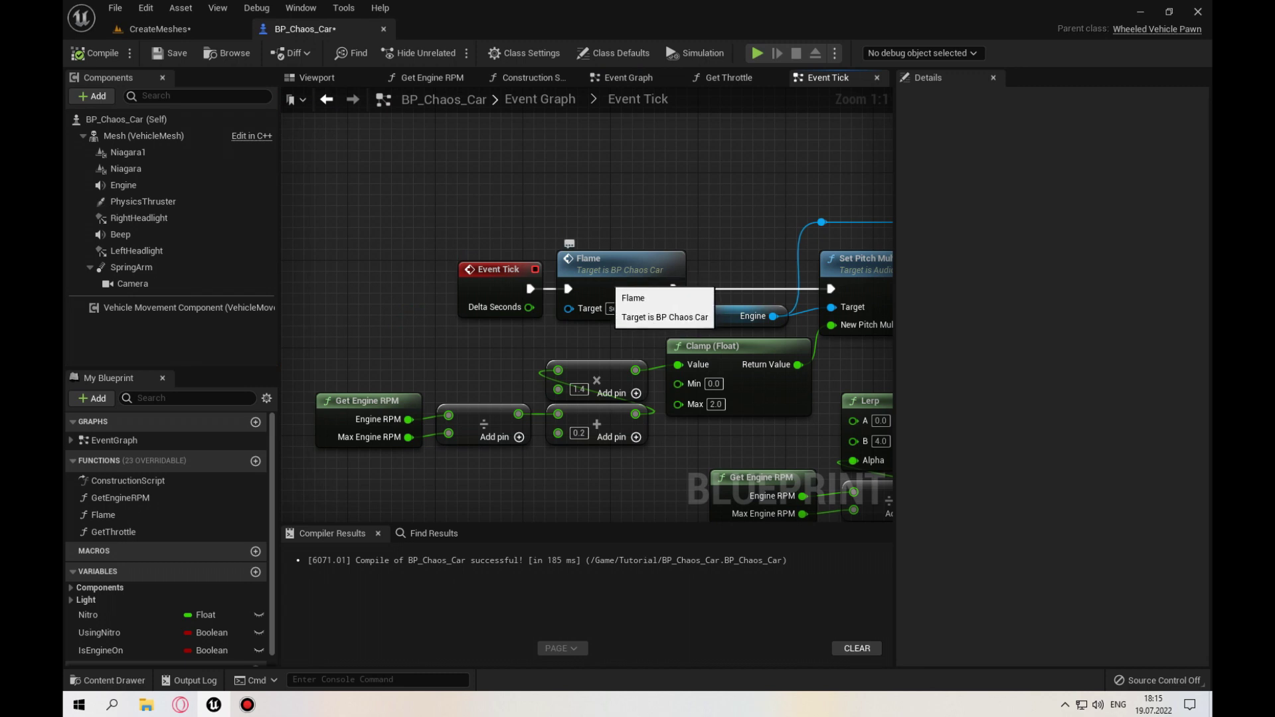
{"action": "double_click", "coordinate": [608, 282]}
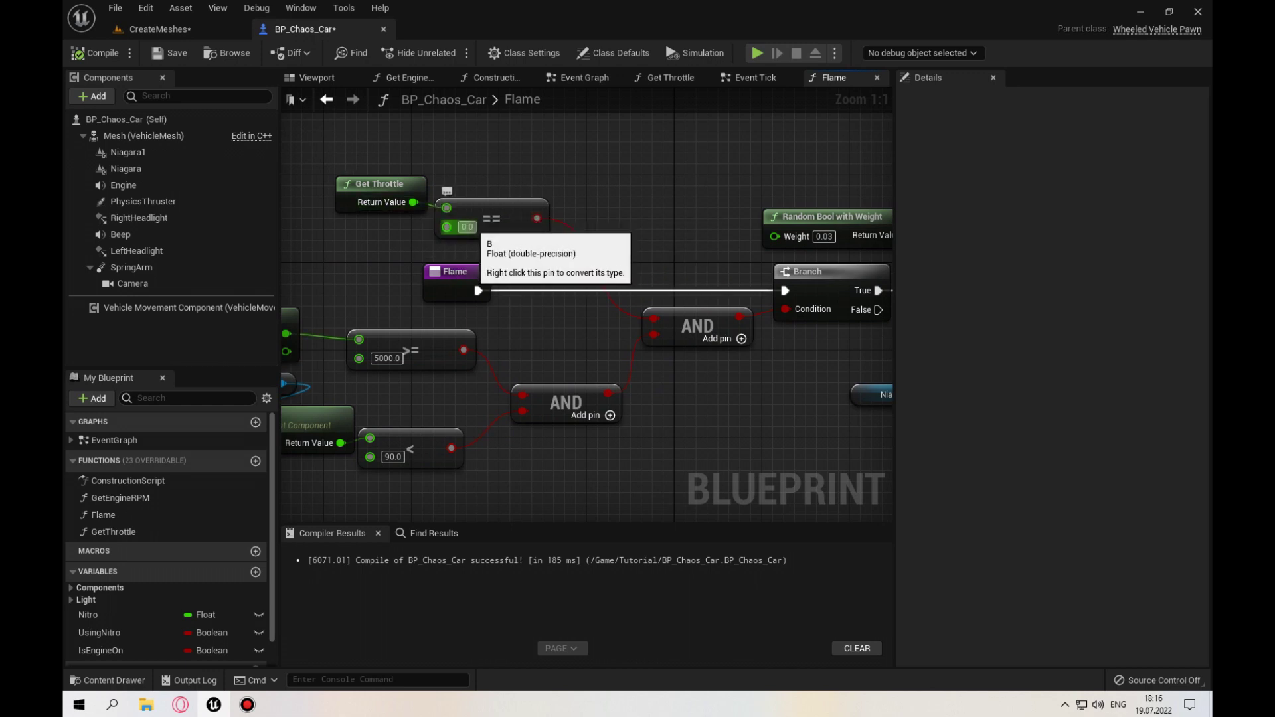
Step: Pan from the Get Engine RPM and Get Forward Speed < 90 checks over to the flame Branch nodes
{"action": "right_click_drag", "start_coordinate": [648, 338], "coordinate": [831, 296]}
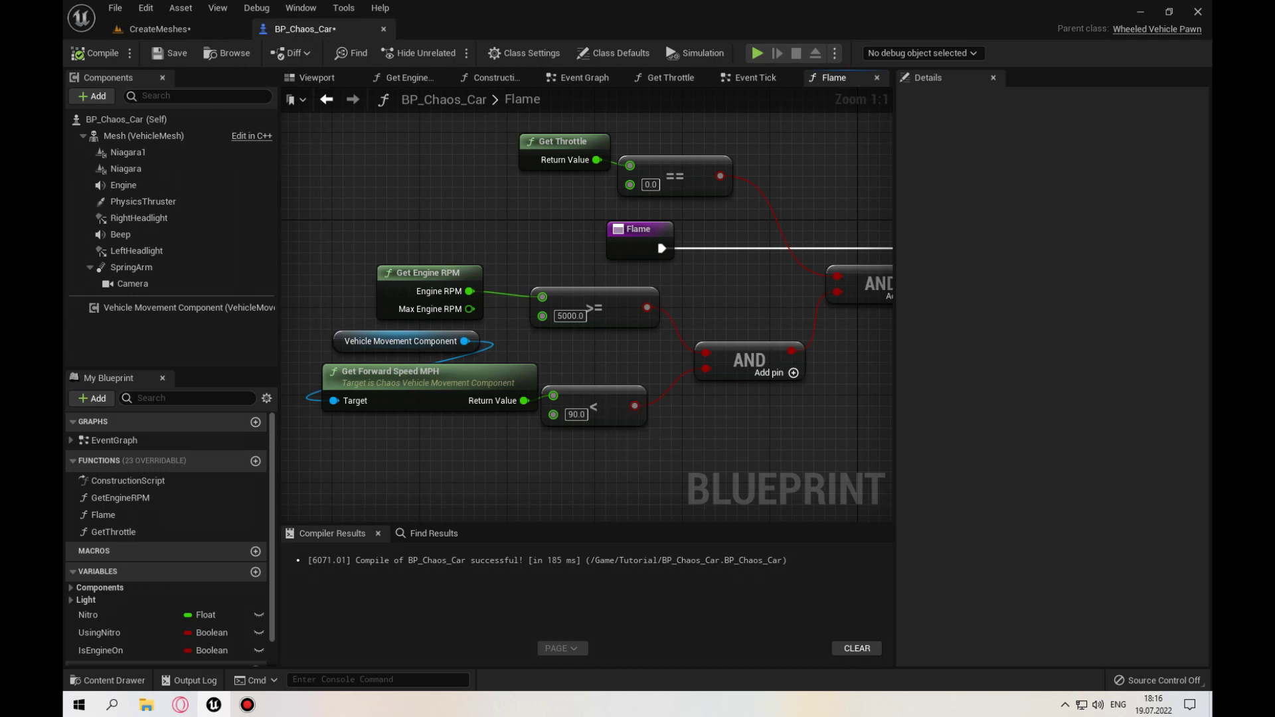
{"action": "mouse_move", "coordinate": [588, 317]}
{"action": "right_mouse_down"}
{"action": "mouse_move", "coordinate": [534, 348]}
{"action": "mouse_move", "coordinate": [66, 370]}
{"action": "right_mouse_up"}
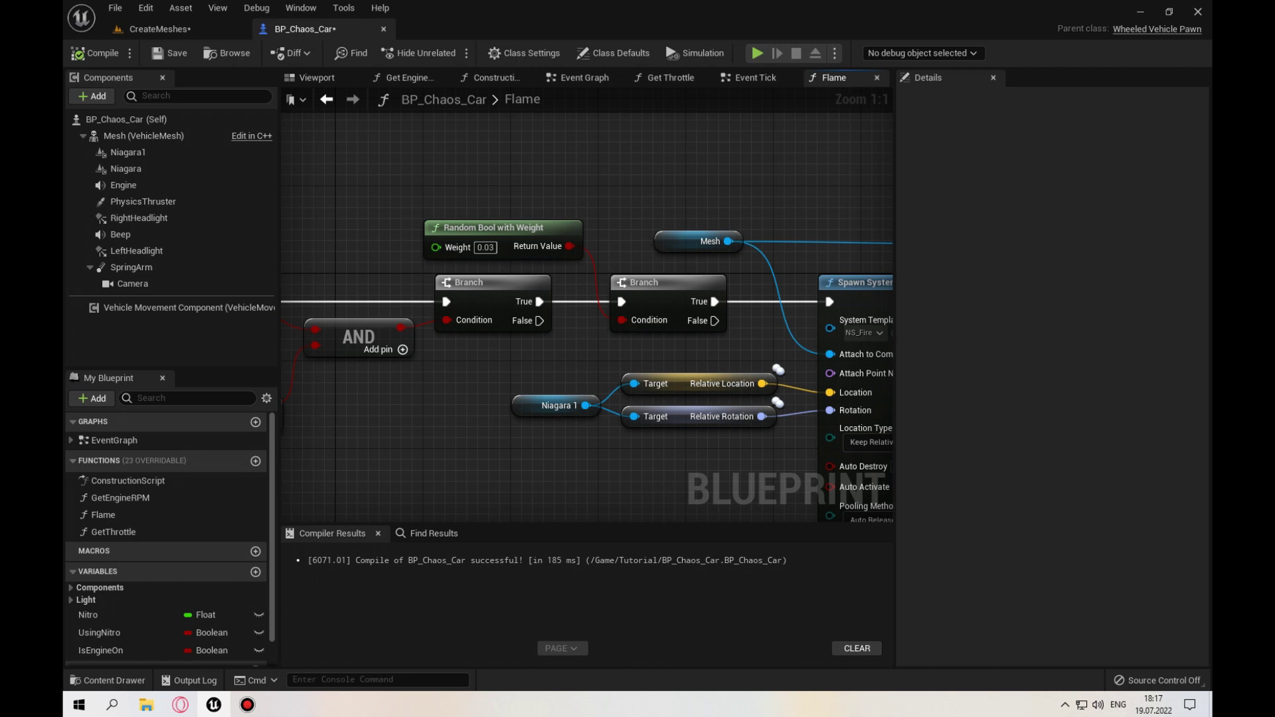
Step: Review both Spawn System Attached nodes and the Branch, Random Bool and Mesh nodes, then show the car's Viewport
{"action": "right_click_drag", "start_coordinate": [665, 332], "coordinate": [526, 334]}
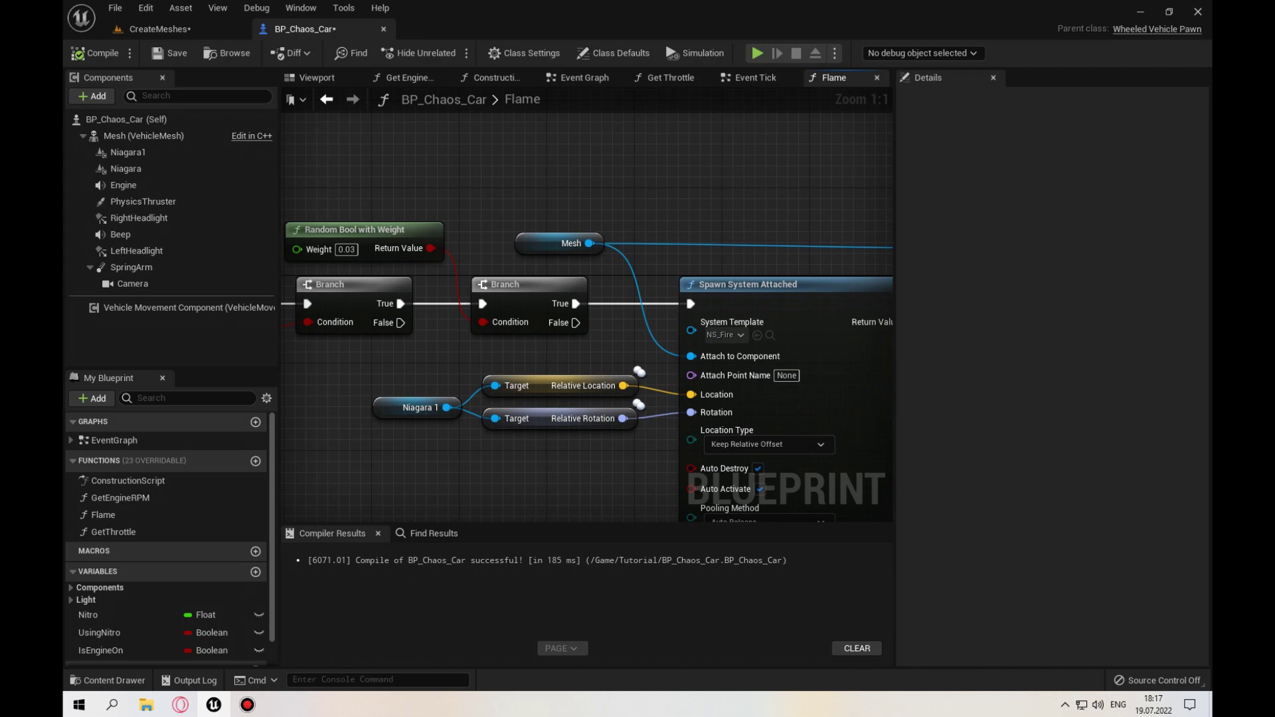
{"action": "right_click_drag", "start_coordinate": [704, 330], "coordinate": [564, 297]}
{"action": "right_click_drag", "start_coordinate": [775, 290], "coordinate": [553, 291]}
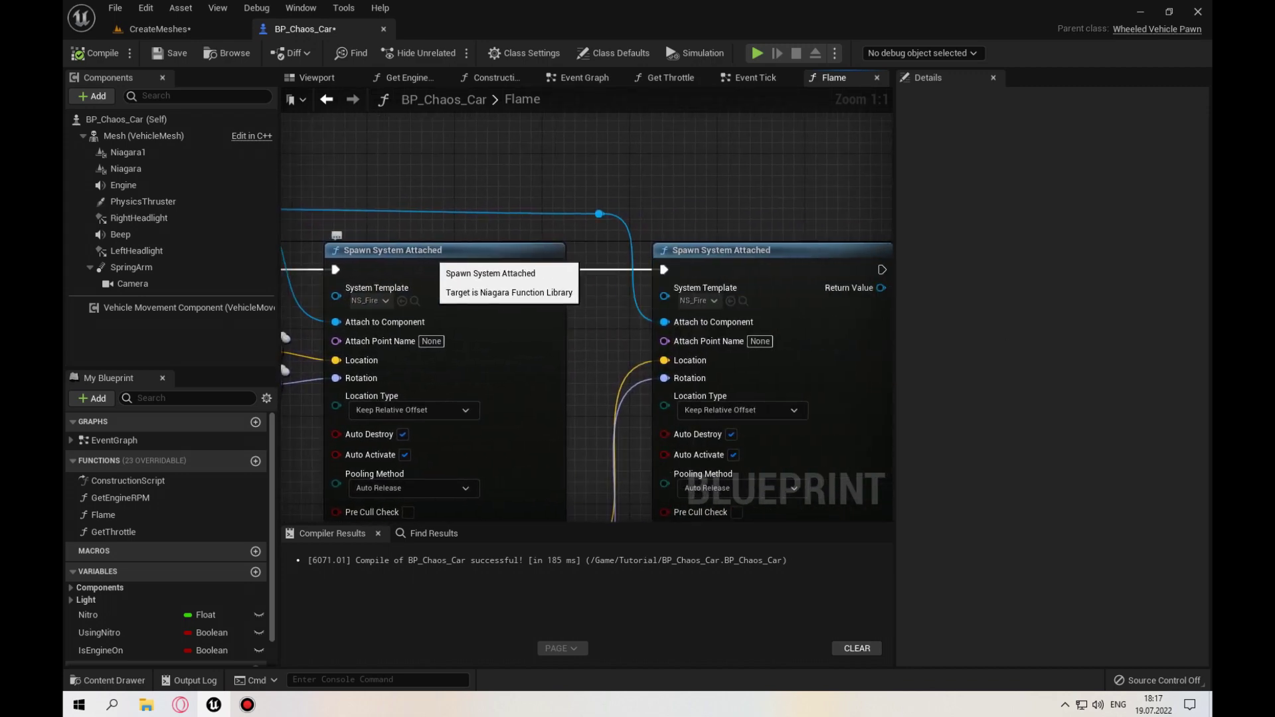
{"action": "mouse_move", "coordinate": [280, 325]}
{"action": "right_mouse_down"}
{"action": "mouse_move", "coordinate": [653, 320]}
{"action": "mouse_move", "coordinate": [367, 342]}
{"action": "right_mouse_up"}
{"action": "right_click_drag", "start_coordinate": [312, 239], "coordinate": [404, 239]}
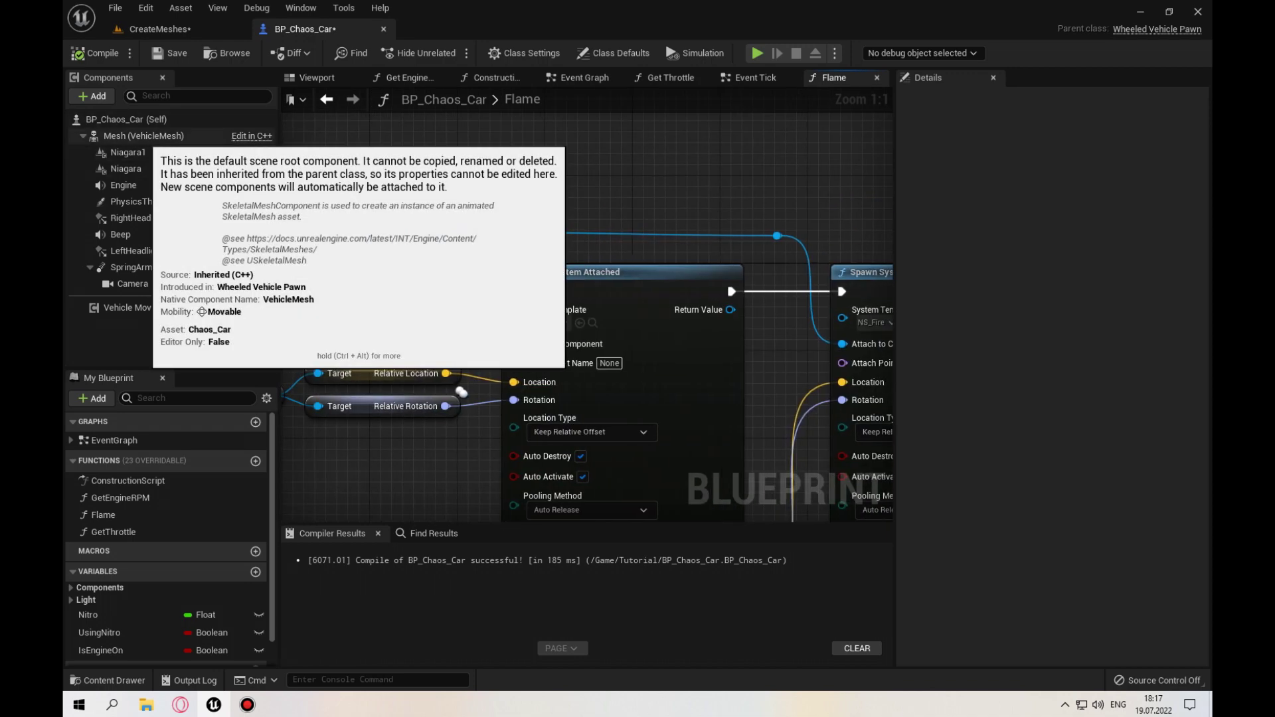
{"action": "mouse_move", "coordinate": [697, 378]}
{"action": "right_mouse_down"}
{"action": "mouse_move", "coordinate": [777, 342]}
{"action": "mouse_move", "coordinate": [571, 325]}
{"action": "right_mouse_up"}
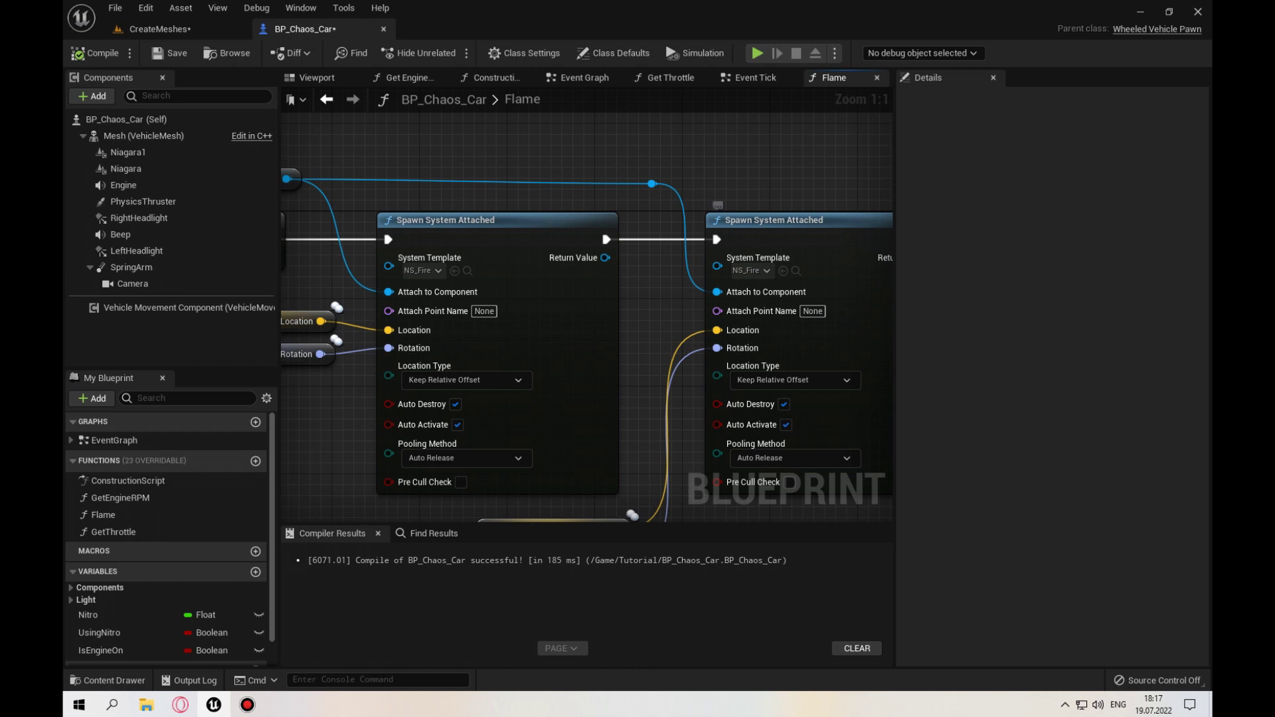
{"action": "right_click_drag", "start_coordinate": [824, 312], "coordinate": [1127, 307]}
{"action": "left_click", "coordinate": [317, 77]}
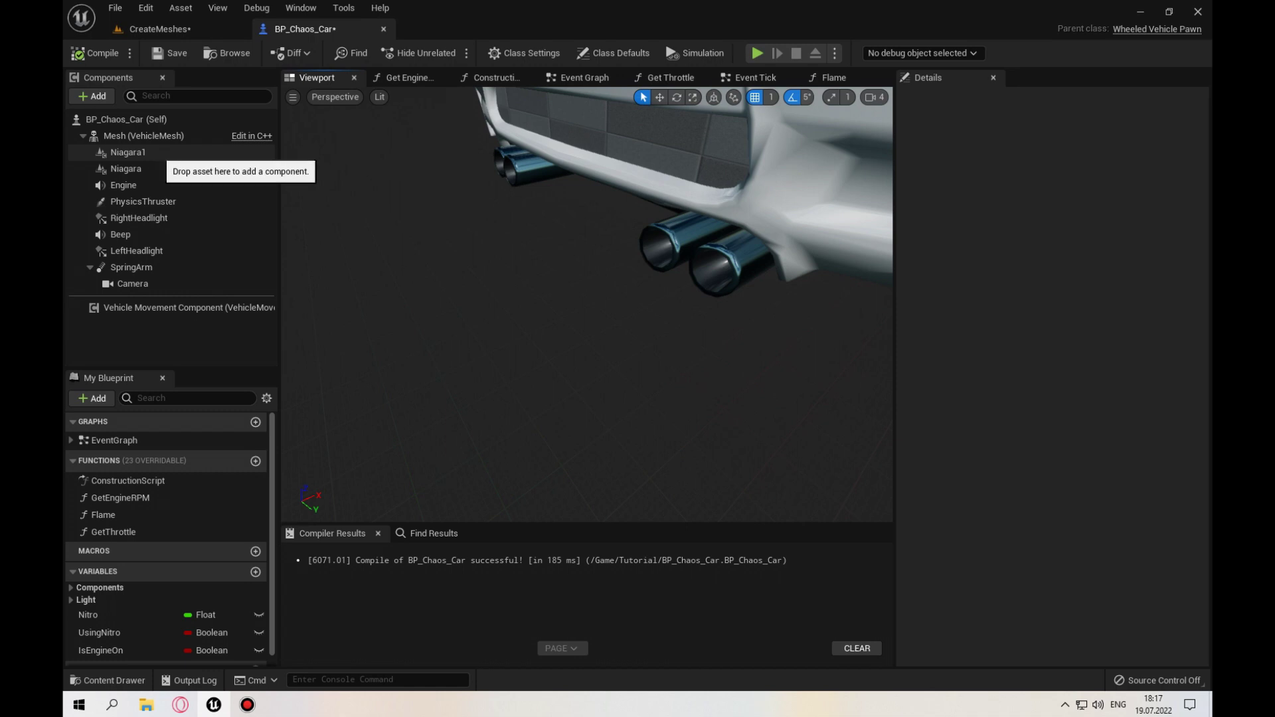
Step: Untick Auto Activate on the Niagara1 exhaust emitter and select both Niagara emitters together
{"action": "left_click", "coordinate": [129, 152]}
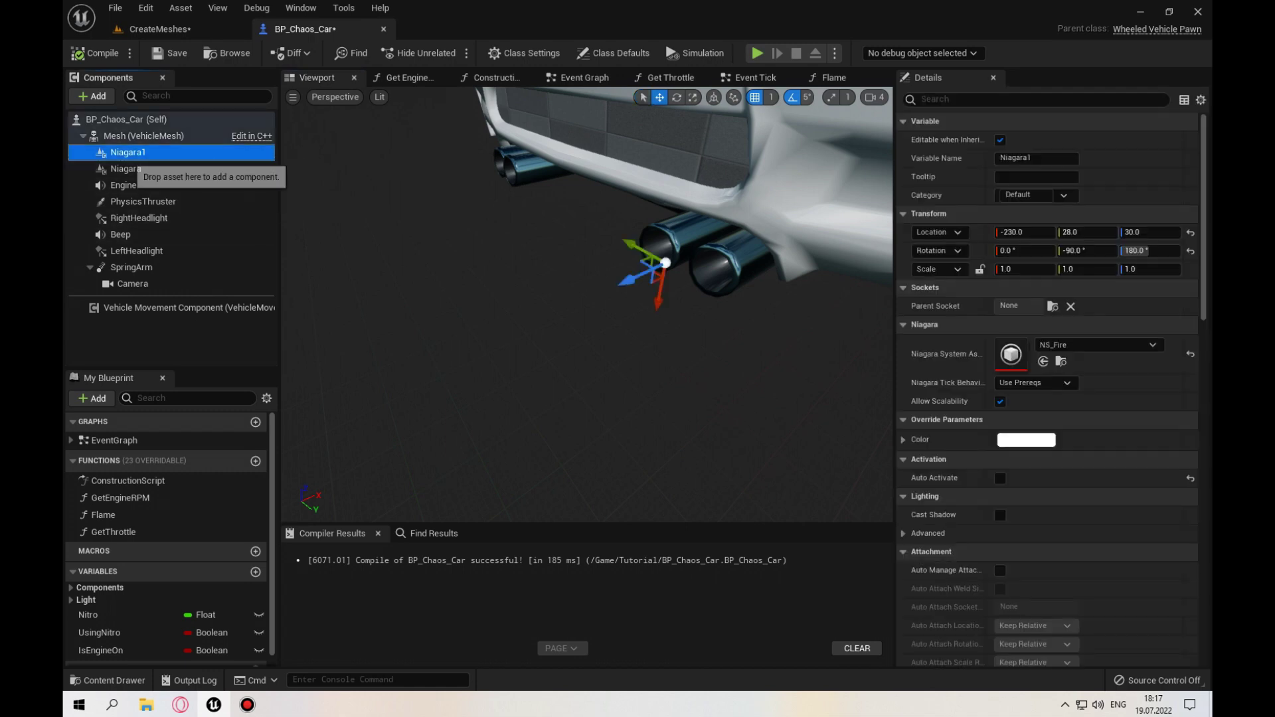
{"action": "left_click", "coordinate": [126, 169]}
{"action": "right_click_drag", "start_coordinate": [585, 299], "coordinate": [585, 299]}
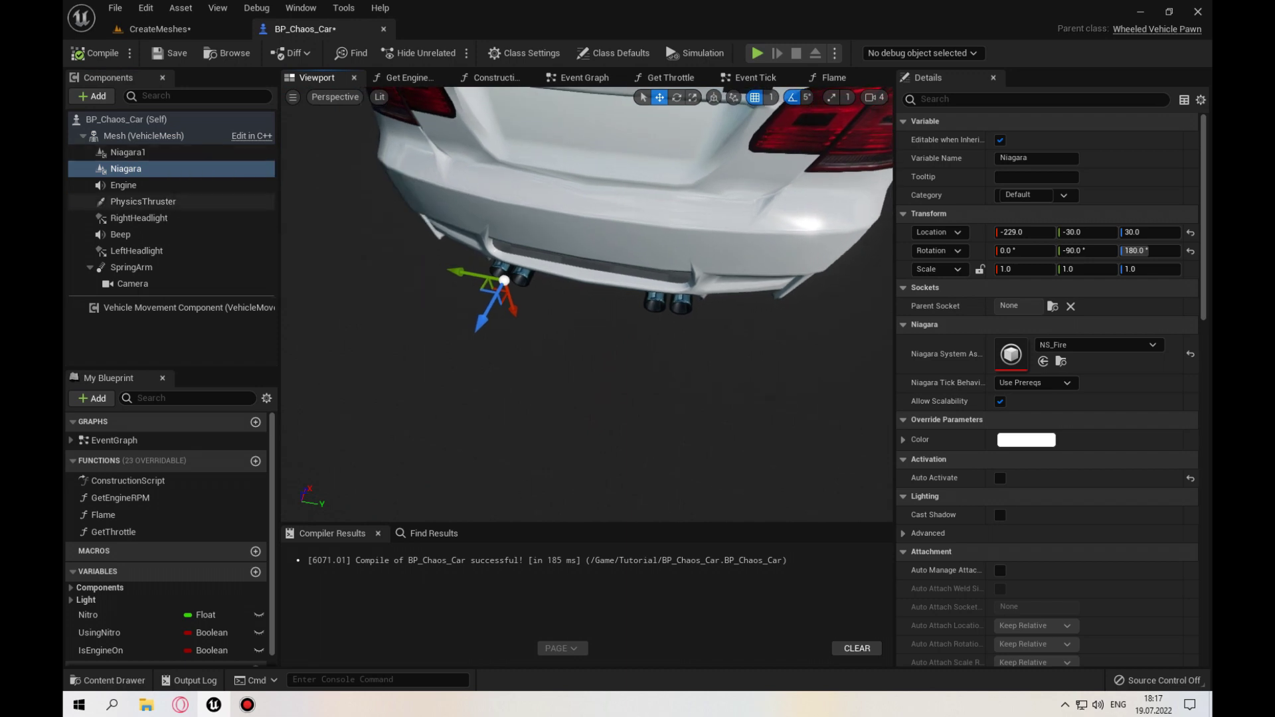
{"action": "left_click", "coordinate": [128, 153]}
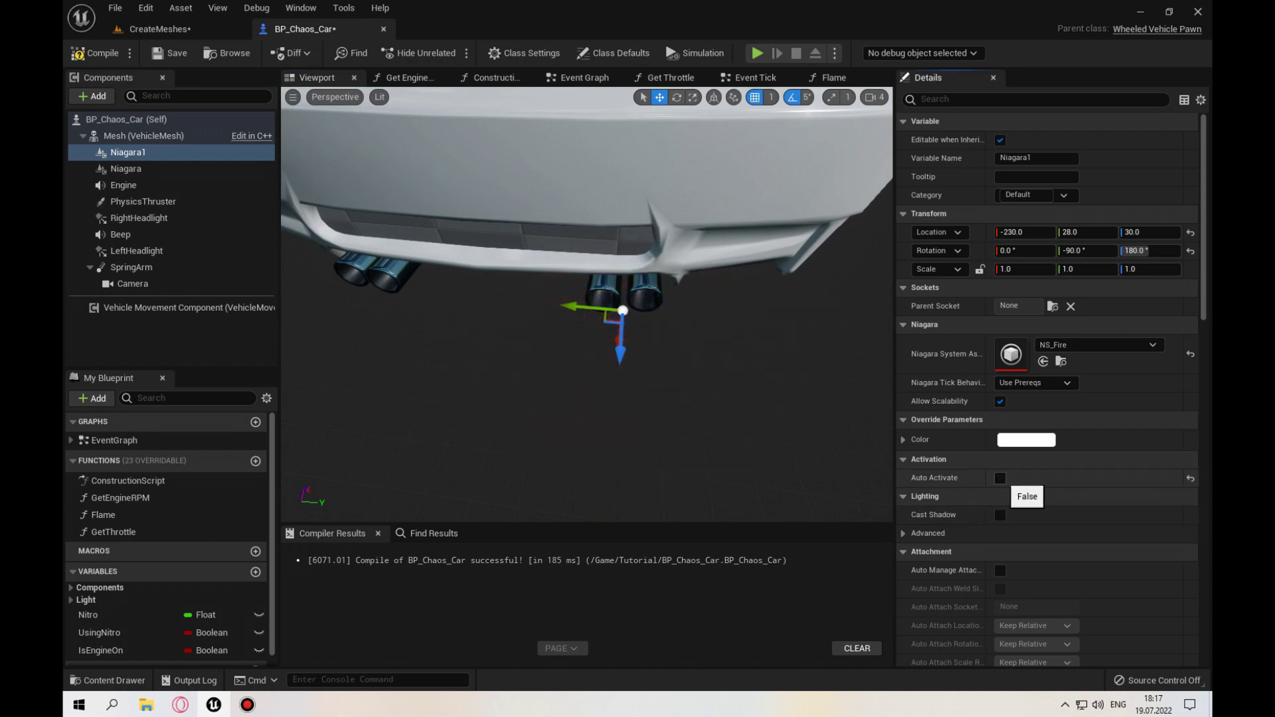
{"action": "left_click", "coordinate": [1001, 478]}
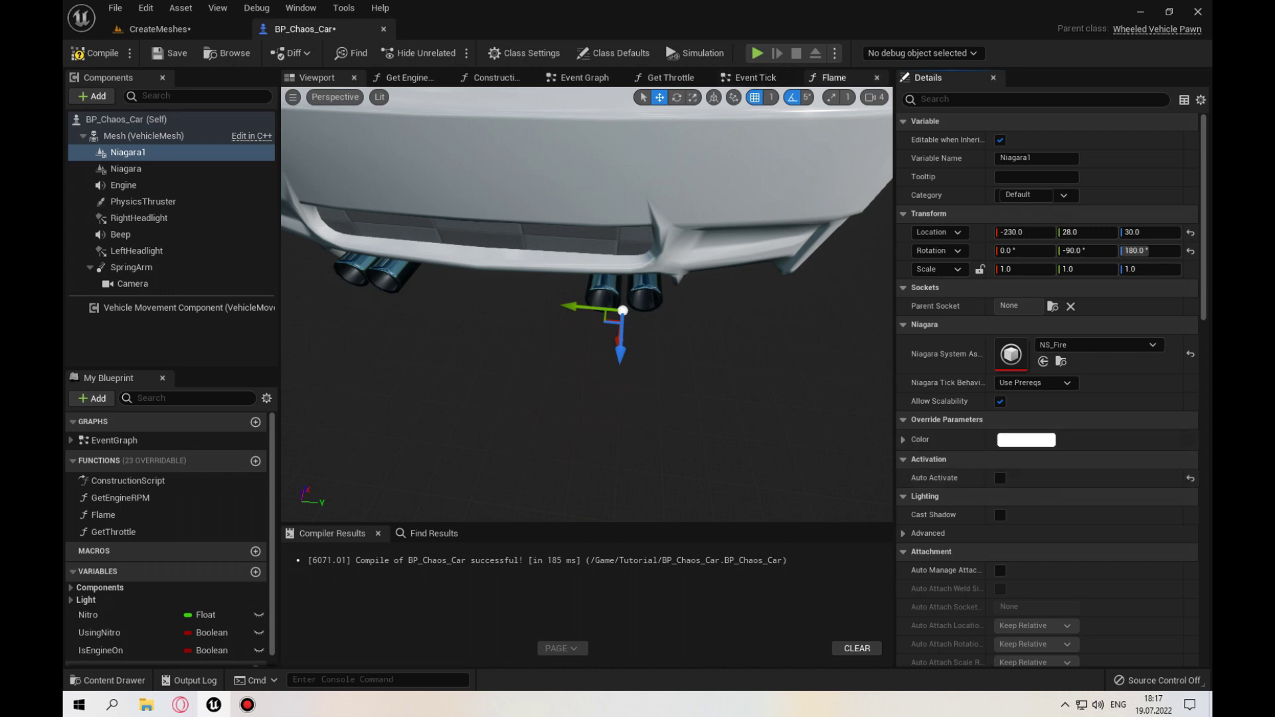
{"action": "left_click", "coordinate": [125, 169], "text": "ctrl"}
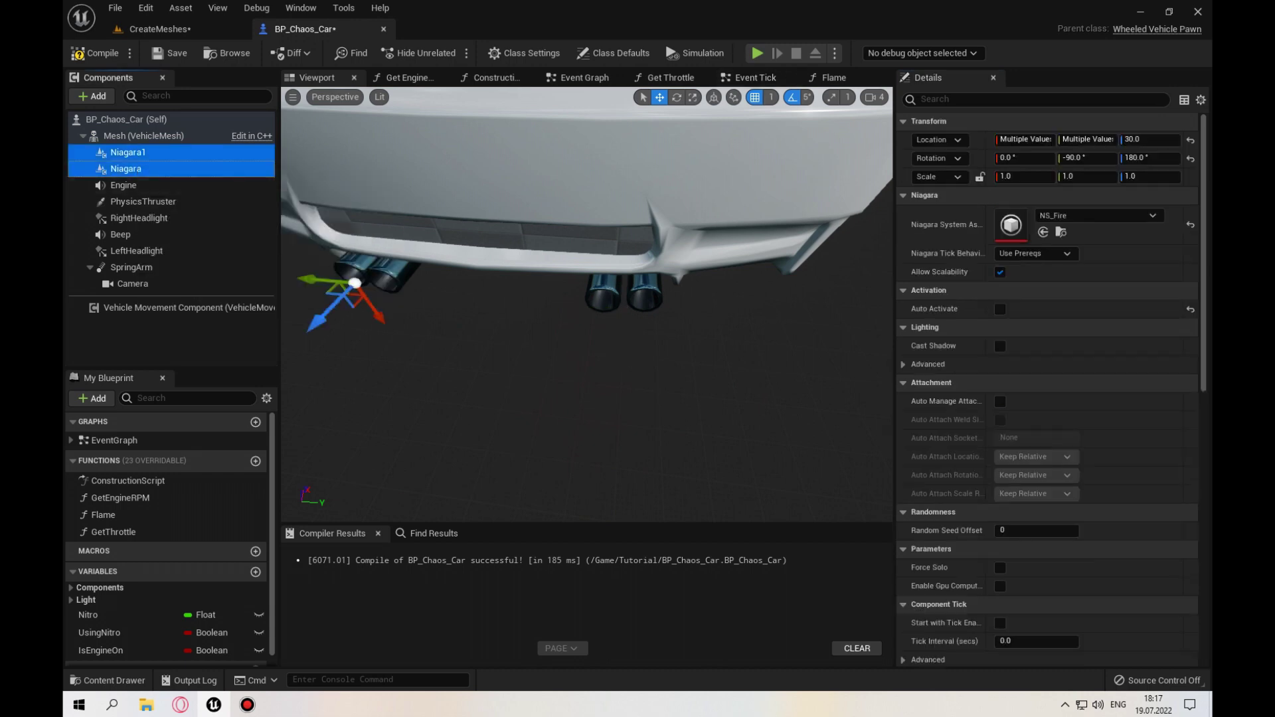
{"action": "left_click", "coordinate": [833, 78]}
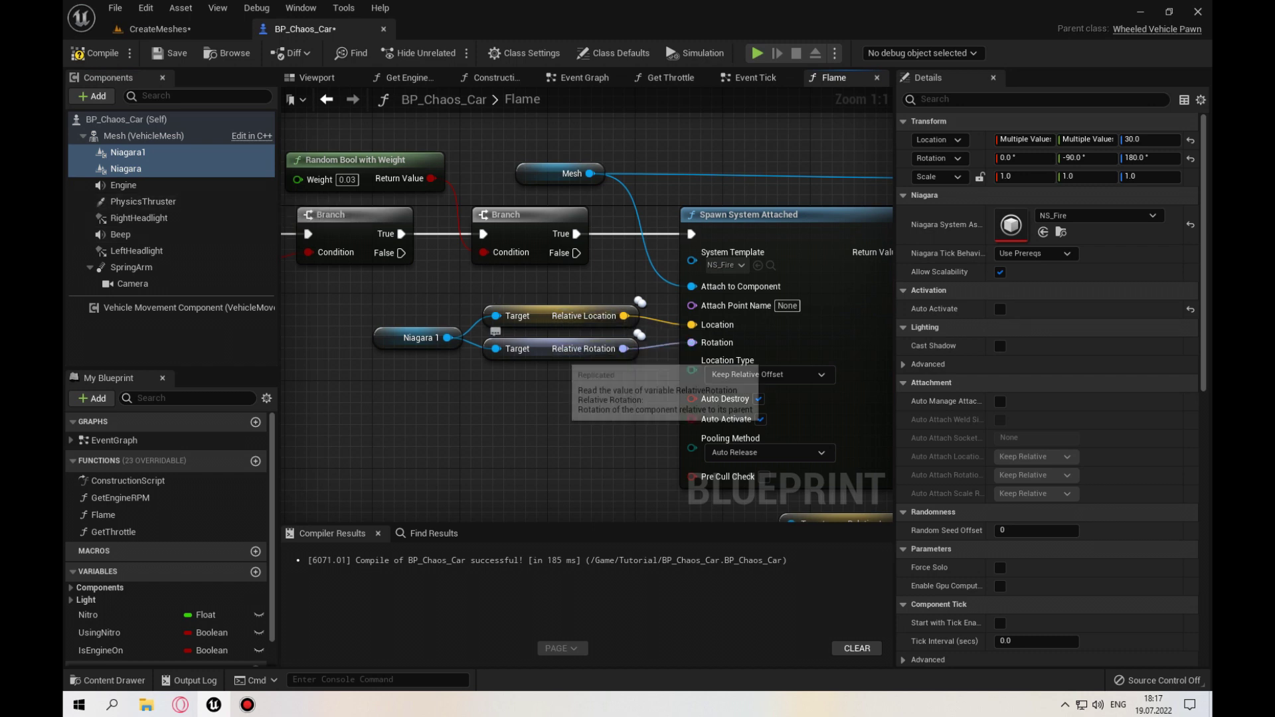
Step: Compare the Niagara1 and Niagara emitters against the two Spawn System Attached nodes
{"action": "mouse_move", "coordinate": [734, 226]}
{"action": "right_mouse_down"}
{"action": "mouse_move", "coordinate": [624, 239]}
{"action": "mouse_move", "coordinate": [786, 245]}
{"action": "right_mouse_up"}
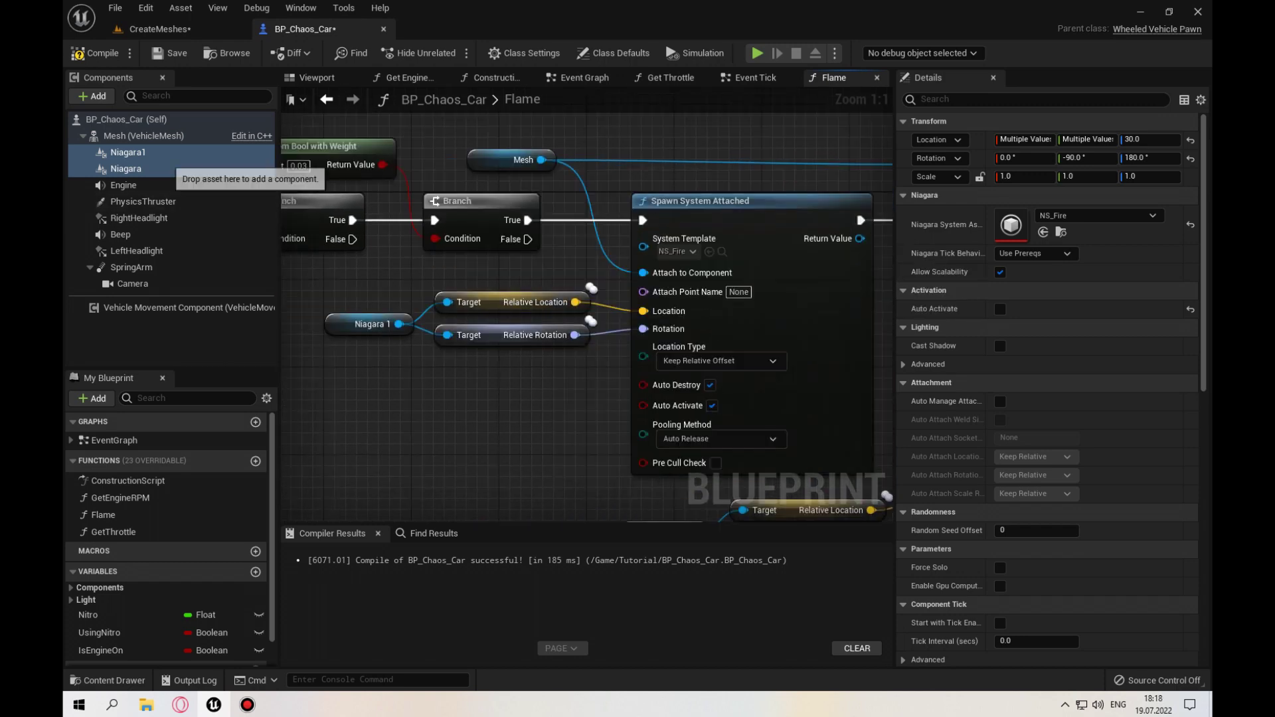
{"action": "left_click", "coordinate": [127, 153]}
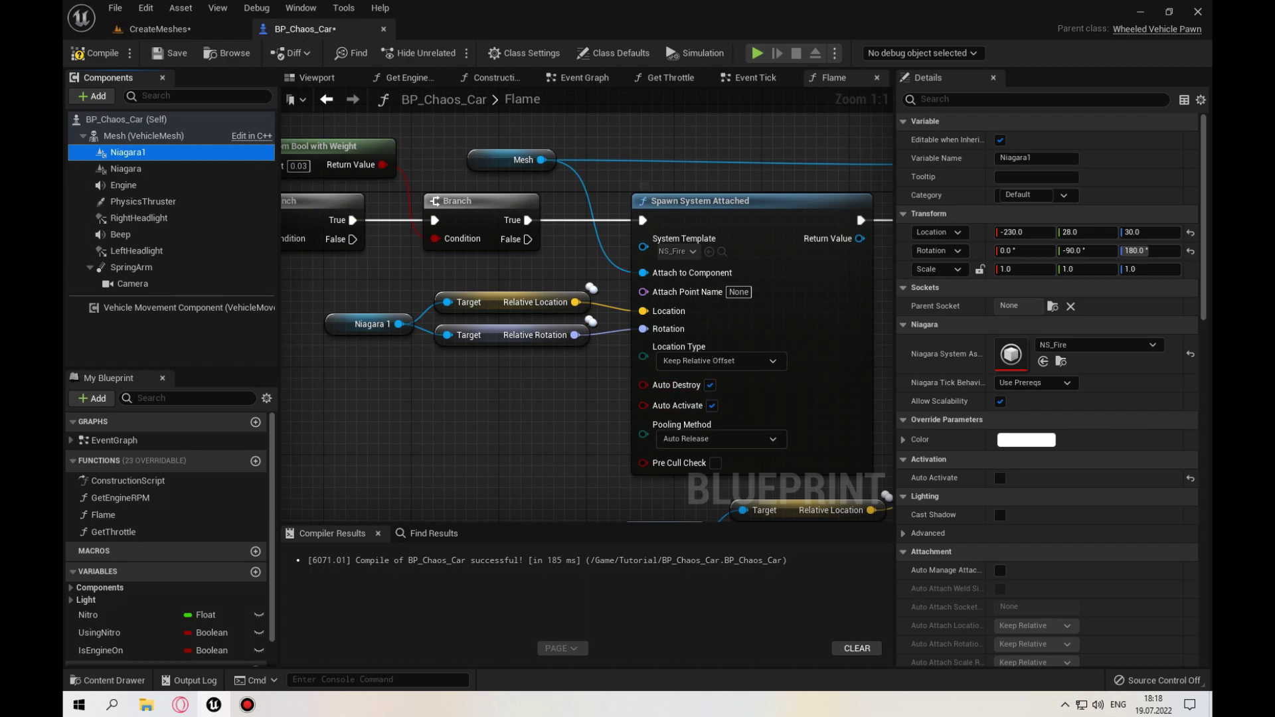
{"action": "right_click_drag", "start_coordinate": [598, 299], "coordinate": [292, 242]}
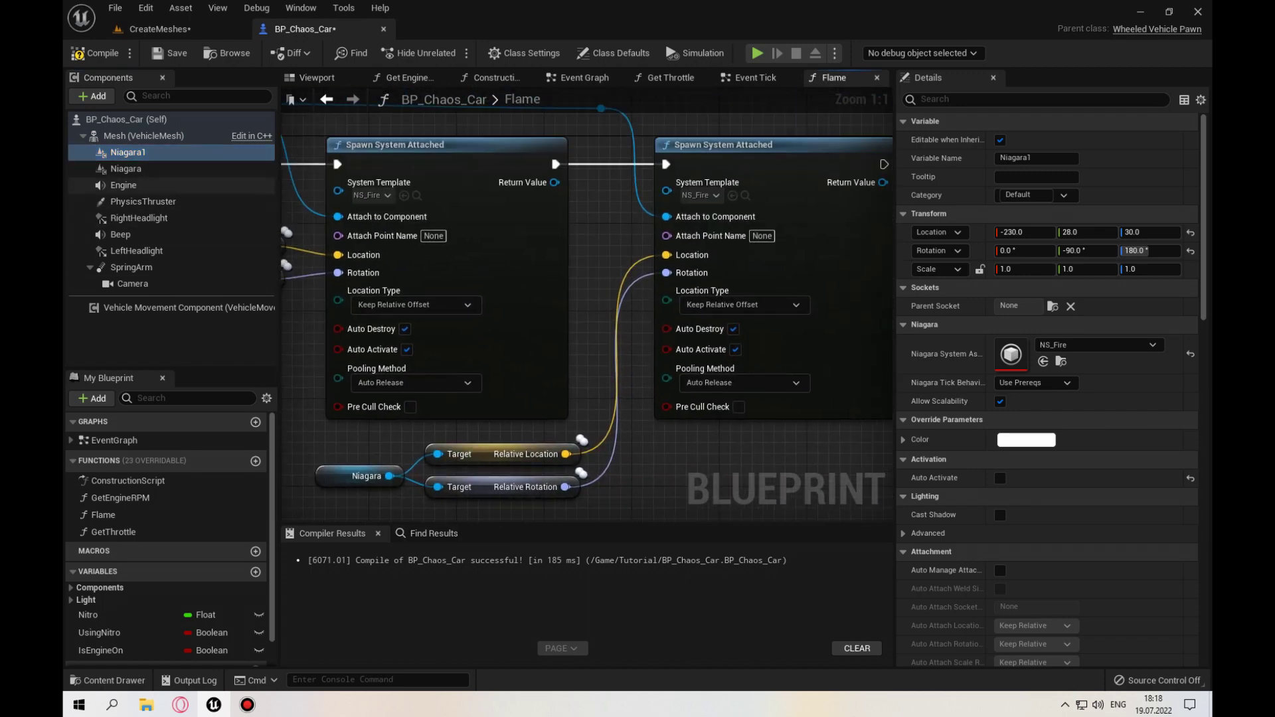
{"action": "left_click", "coordinate": [126, 169]}
Step: Frame both flame spawn nodes with their Niagara getters, then compile BP_Chaos_Car successfully
{"action": "right_click_drag", "start_coordinate": [598, 332], "coordinate": [627, 240]}
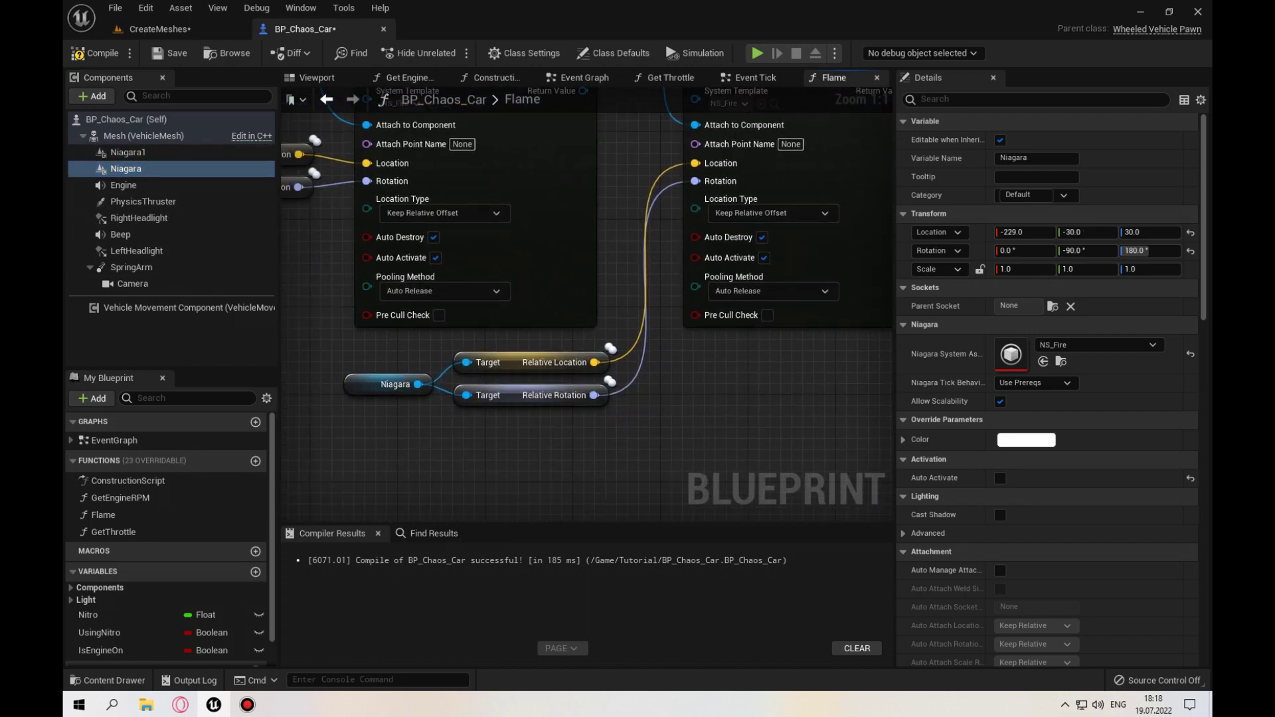
{"action": "right_click_drag", "start_coordinate": [440, 213], "coordinate": [687, 312]}
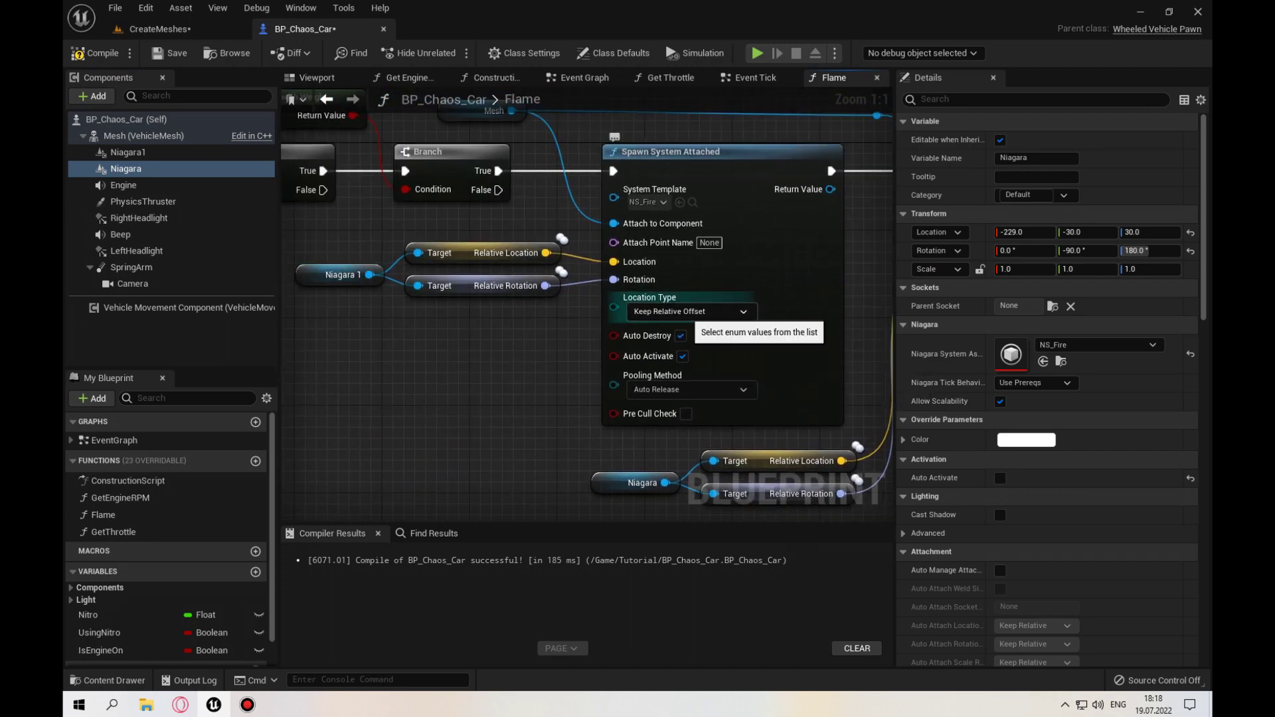
{"action": "right_click_drag", "start_coordinate": [687, 313], "coordinate": [372, 319]}
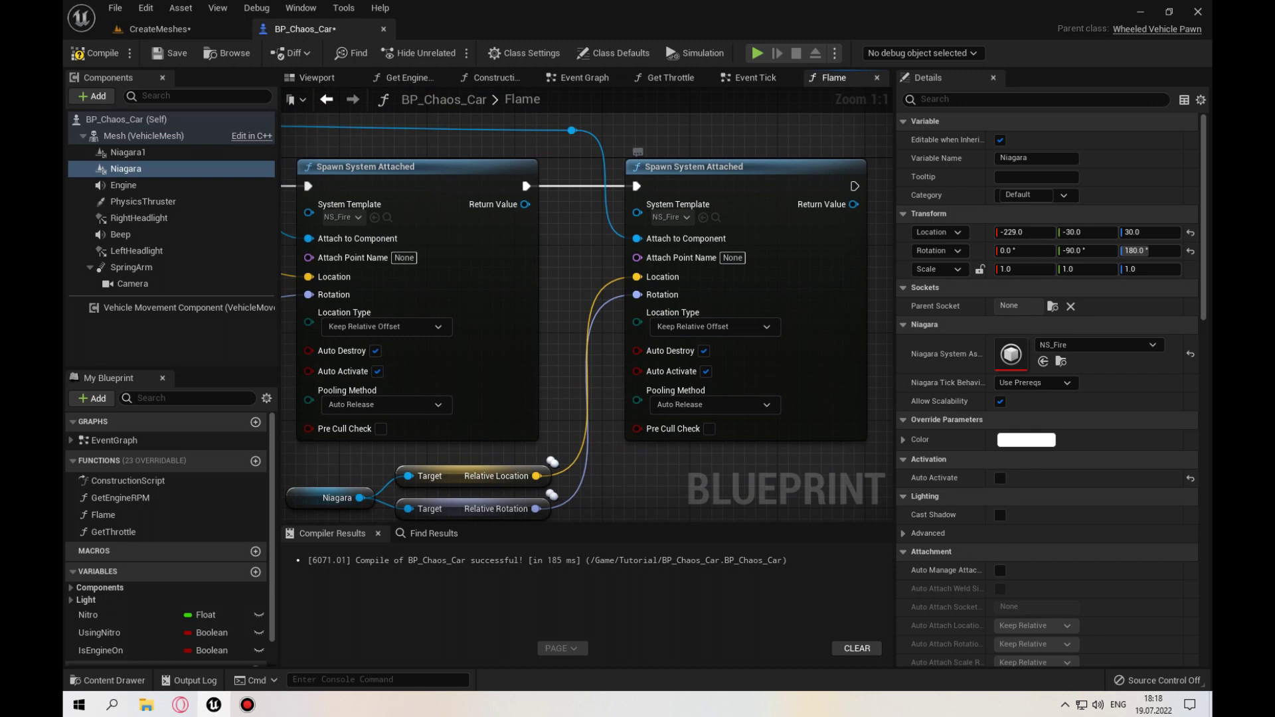
{"action": "right_click_drag", "start_coordinate": [482, 358], "coordinate": [568, 362]}
{"action": "right_click_drag", "start_coordinate": [687, 360], "coordinate": [615, 341]}
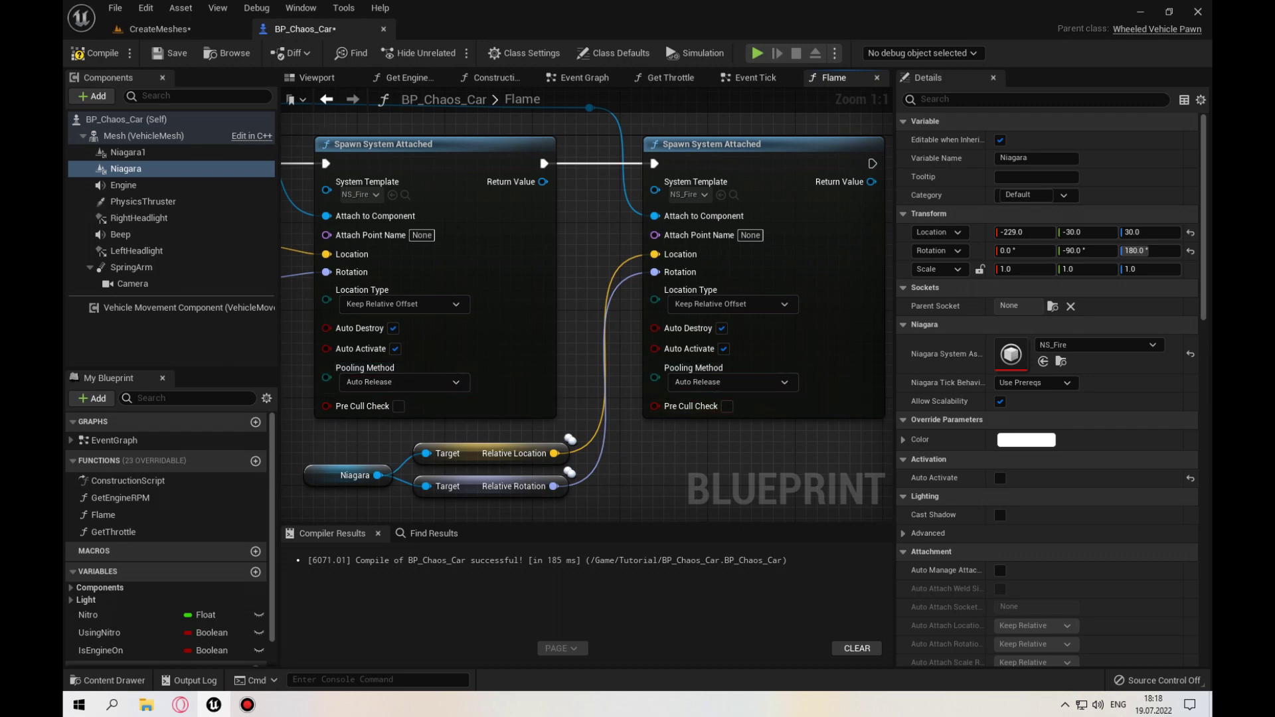
{"action": "left_click", "coordinate": [93, 53]}
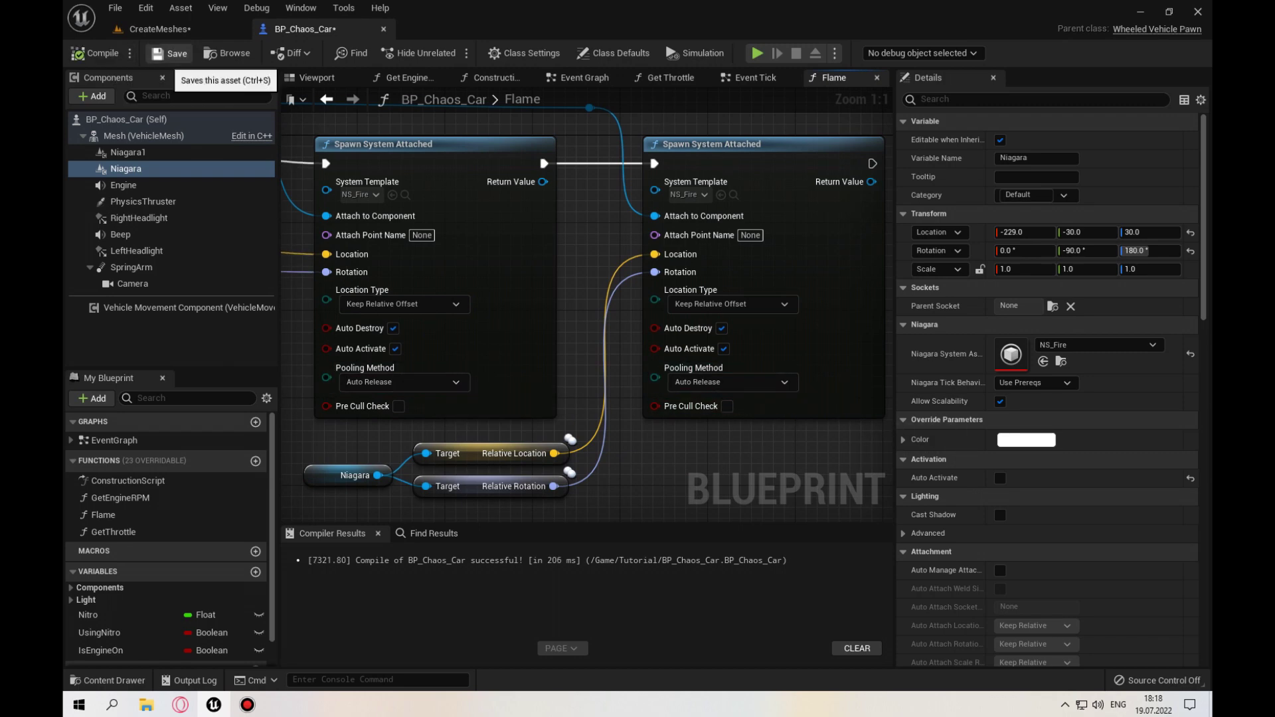
{"action": "left_click", "coordinate": [152, 28]}
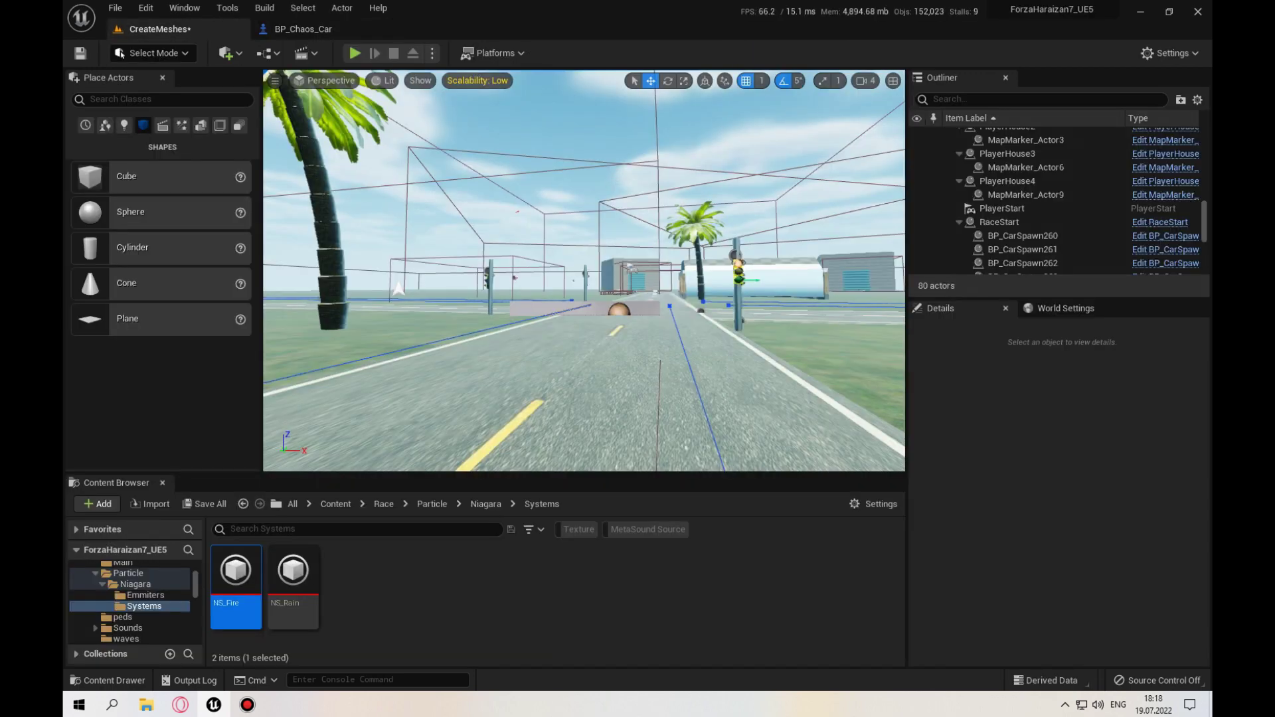
Step: Play the CreateMeshes level, driving with W, D and A to watch the exhaust flames fire
{"action": "key", "text": "alt+p"}
{"action": "key", "text": "F11"}
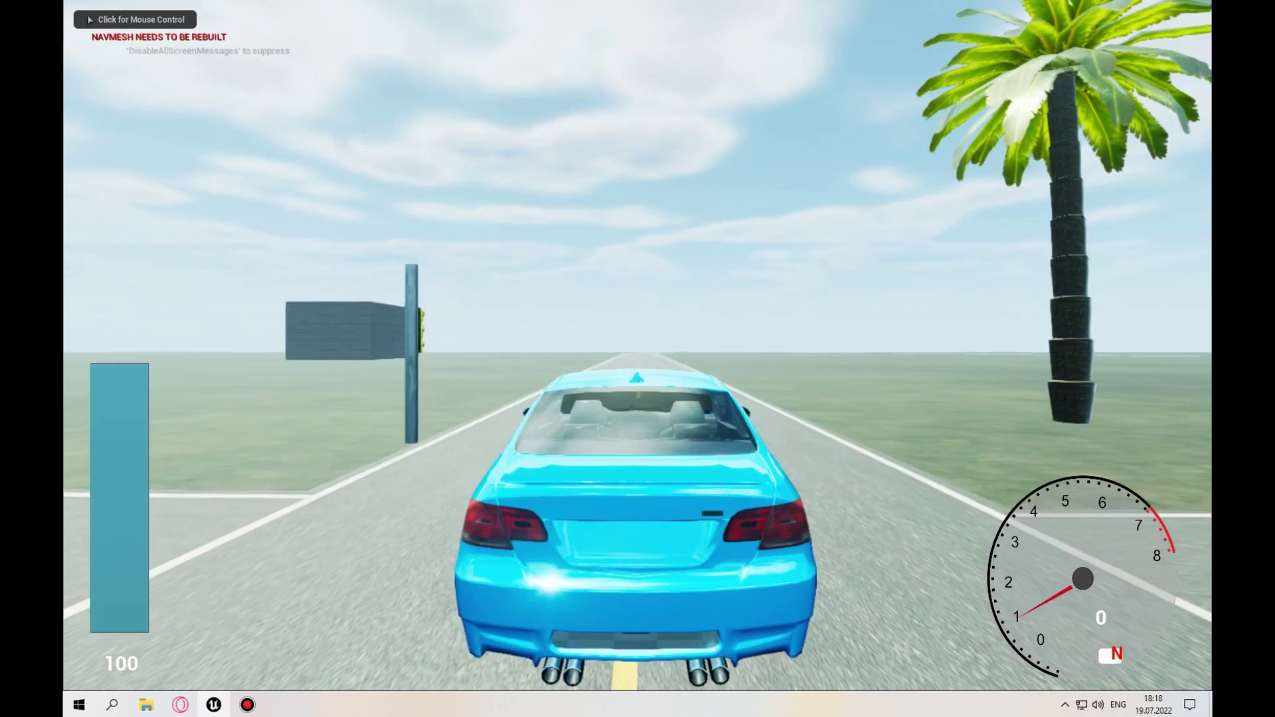
{"action": "key", "text": "w"}
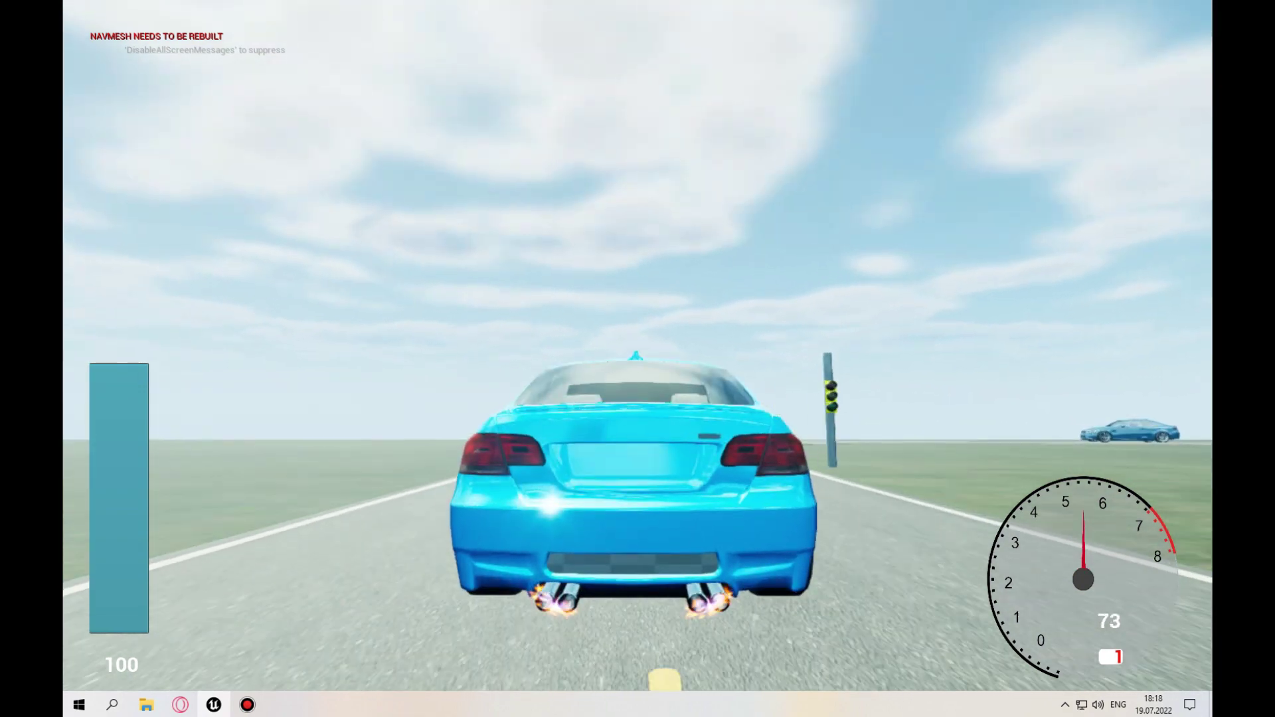
{"action": "key", "text": "d"}
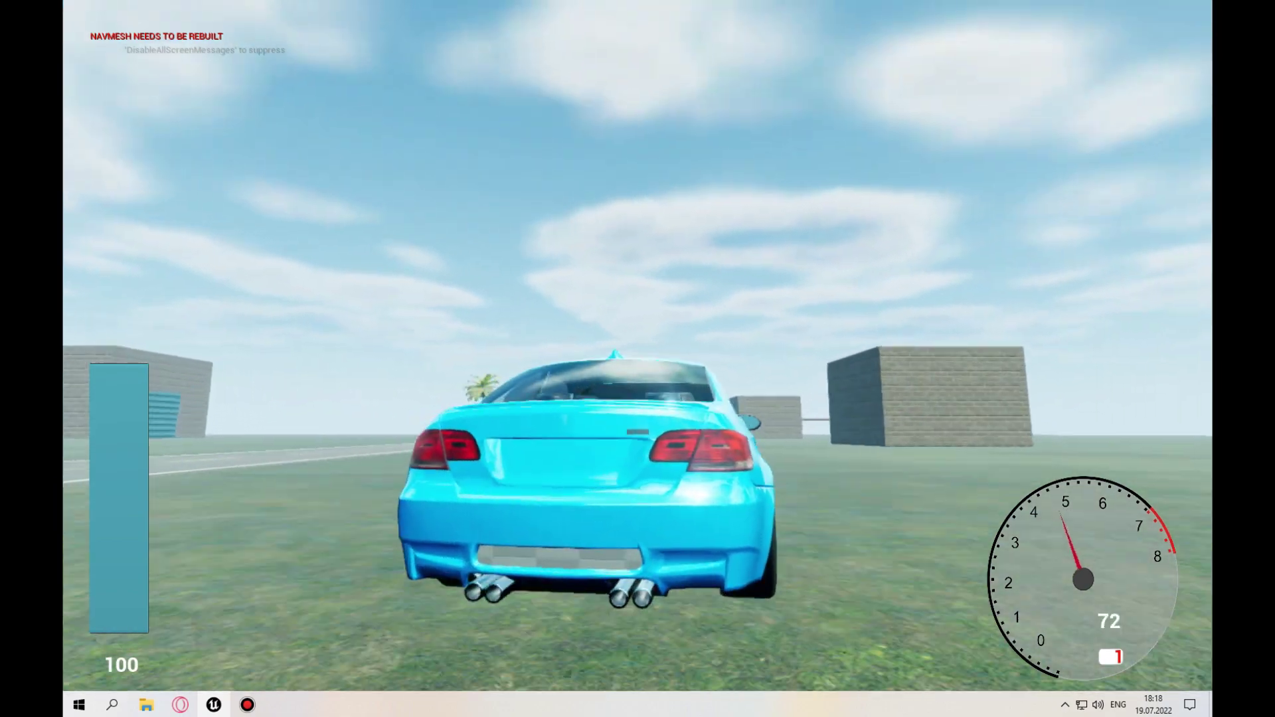
{"action": "key", "text": "a"}
{"action": "key", "text": "w"}
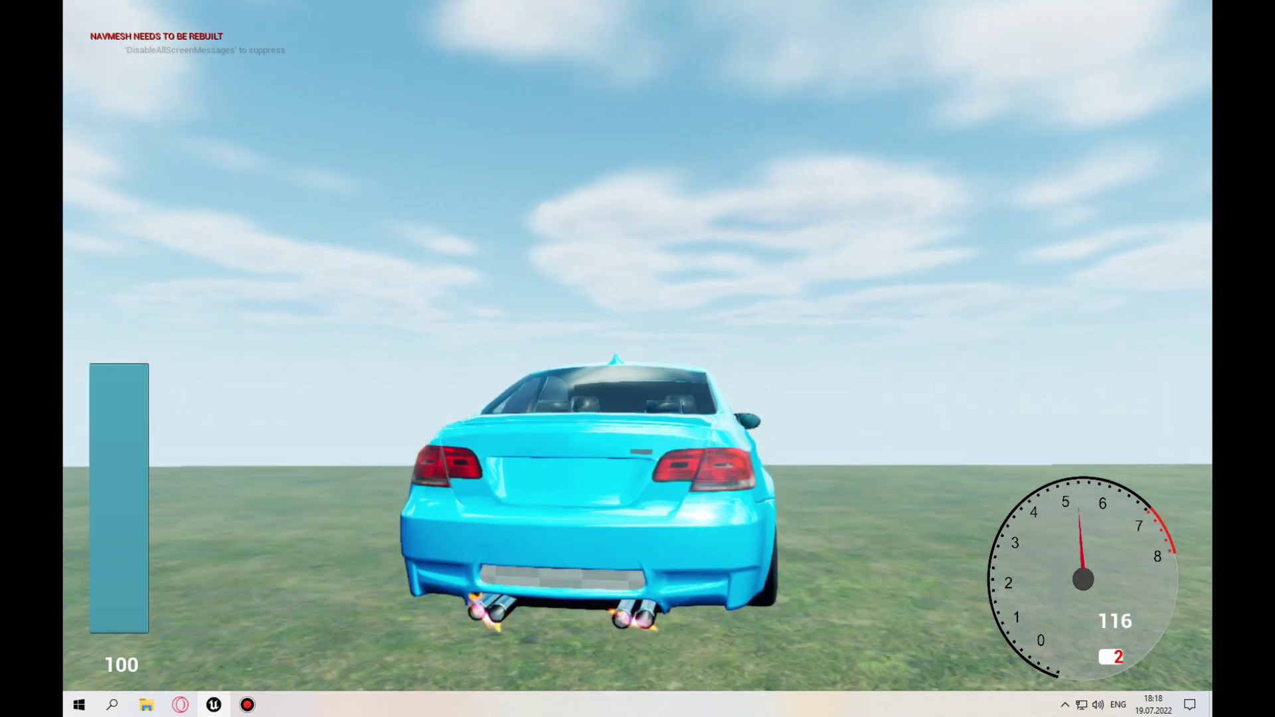
{"action": "key", "text": "Escape"}
{"action": "right_click_drag", "start_coordinate": [590, 180], "coordinate": [751, 184]}
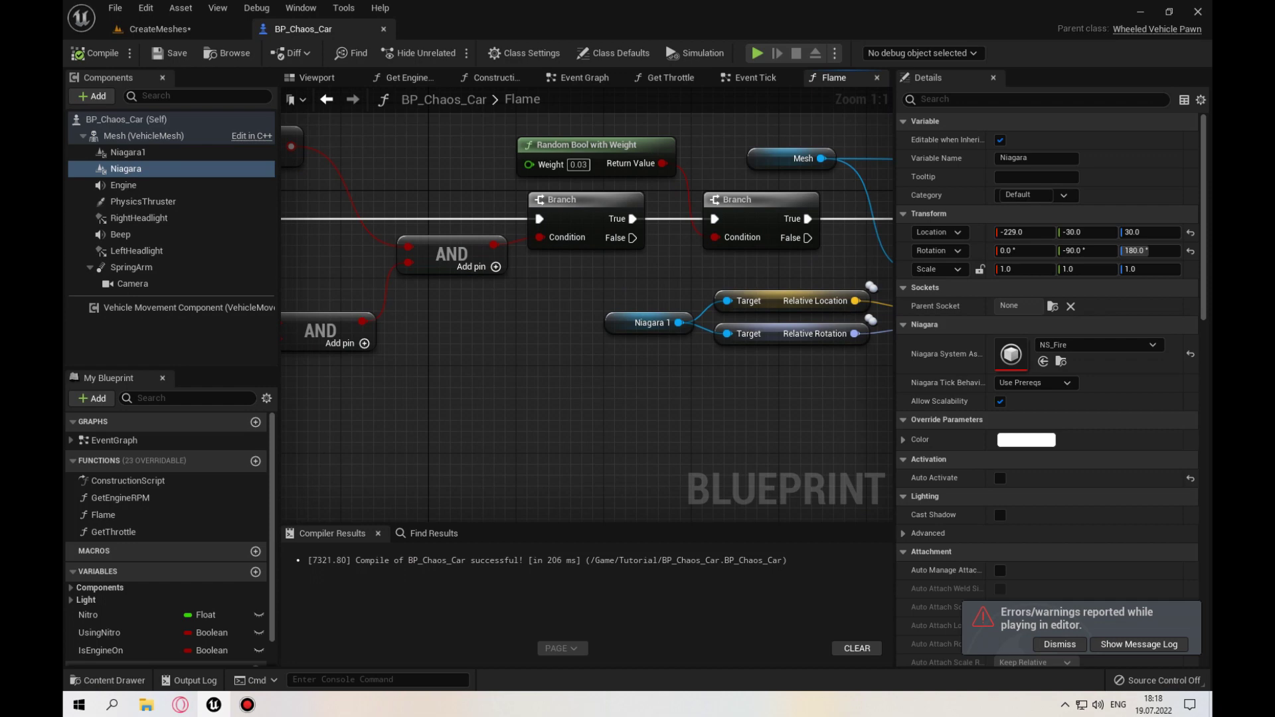
Step: Lower the flame Random Bool weight to 0.01, then launch a Standalone Game and drive forward
{"action": "right_click_drag", "start_coordinate": [578, 165], "coordinate": [550, 220]}
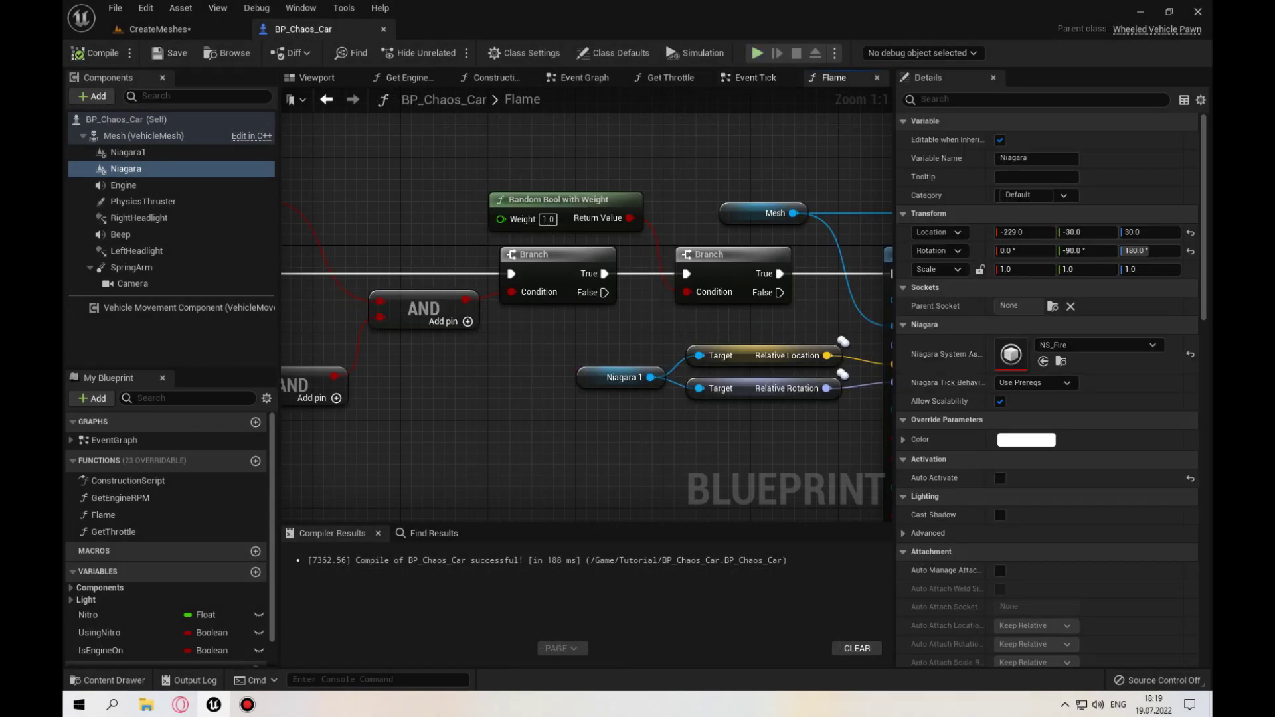
{"action": "left_click", "coordinate": [757, 53]}
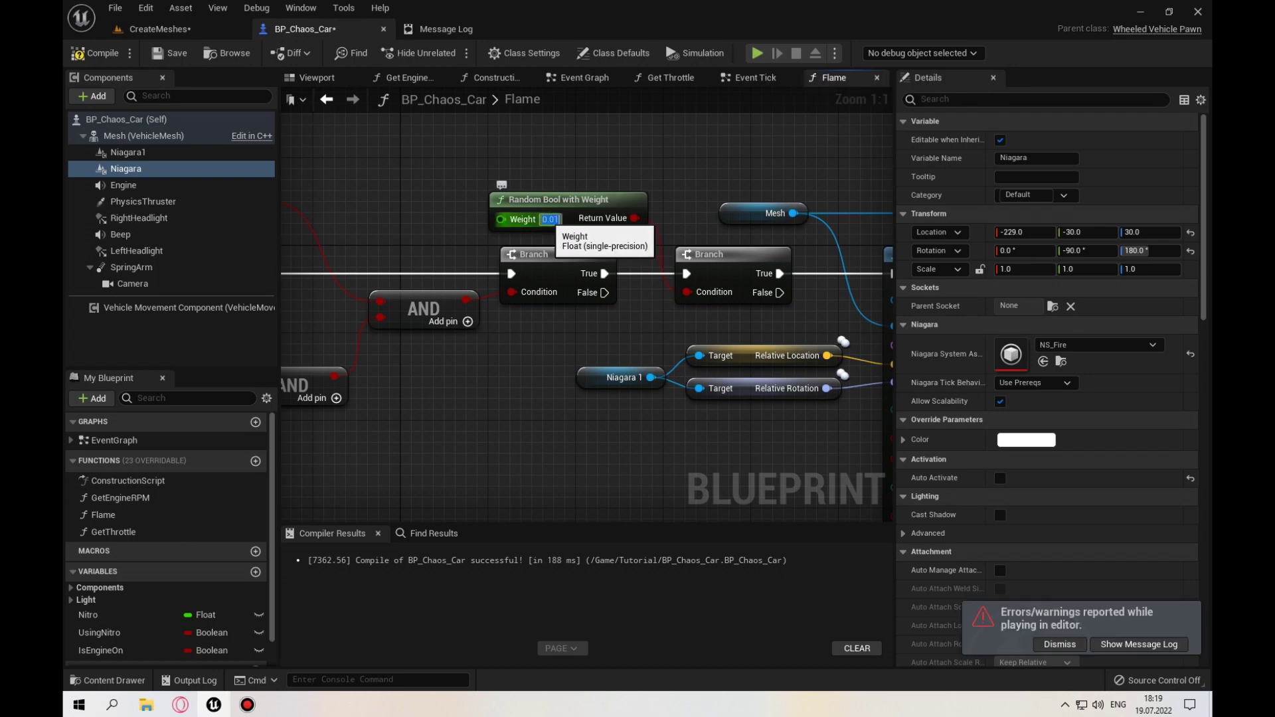
{"action": "left_click", "coordinate": [757, 53]}
{"action": "key", "text": "w"}
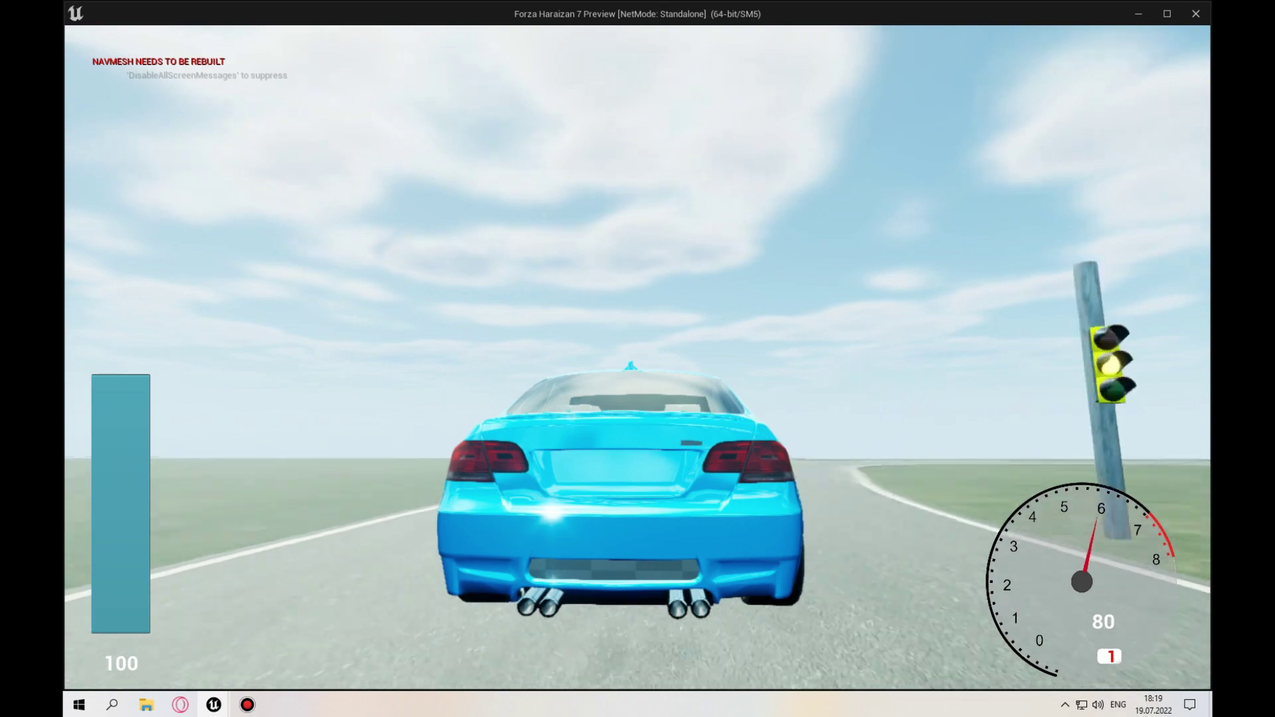
Step: Stop the standalone game, return to BP_Chaos_Car and compile it with F7
{"action": "key", "text": "Escape"}
{"action": "left_click", "coordinate": [305, 28]}
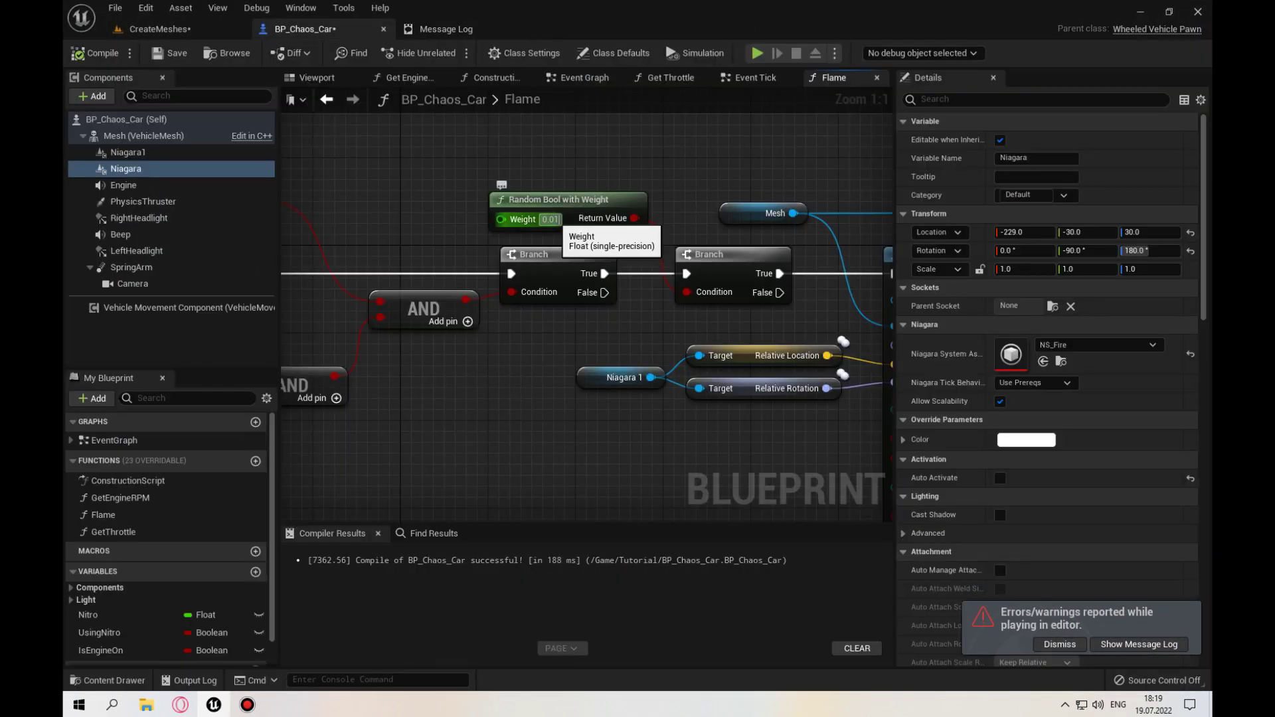
{"action": "key", "text": "F7"}
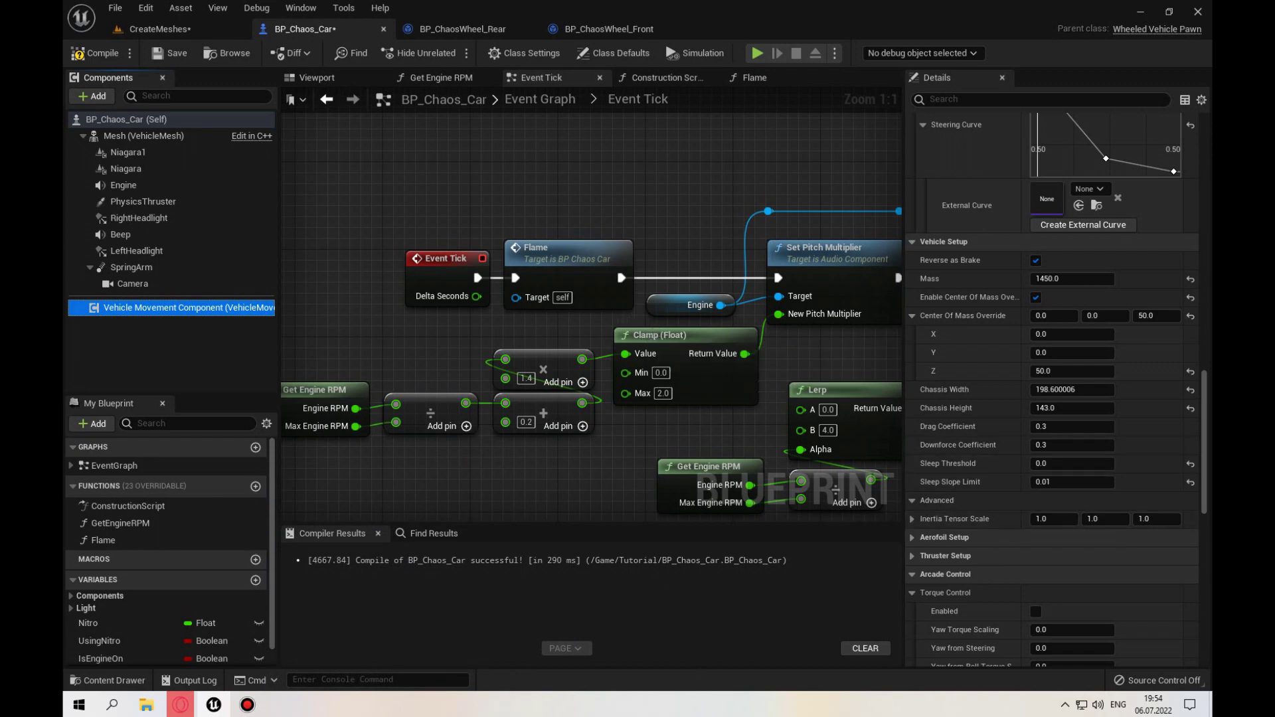
Step: Enable Target Rotation Control and Roll Vs Speed in the vehicle movement Details
{"action": "scroll", "coordinate": [982, 575], "scroll_direction": "down", "scroll_amount": 10}
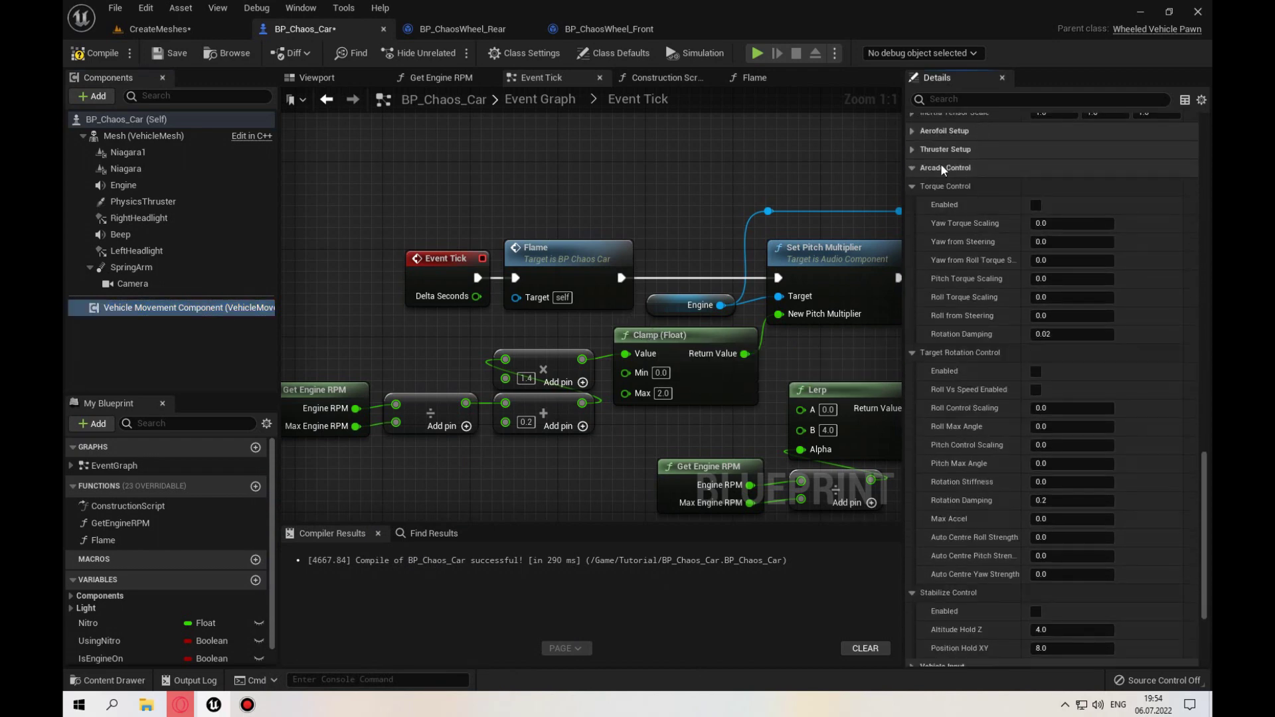
{"action": "scroll", "coordinate": [974, 279], "scroll_direction": "down", "scroll_amount": 4}
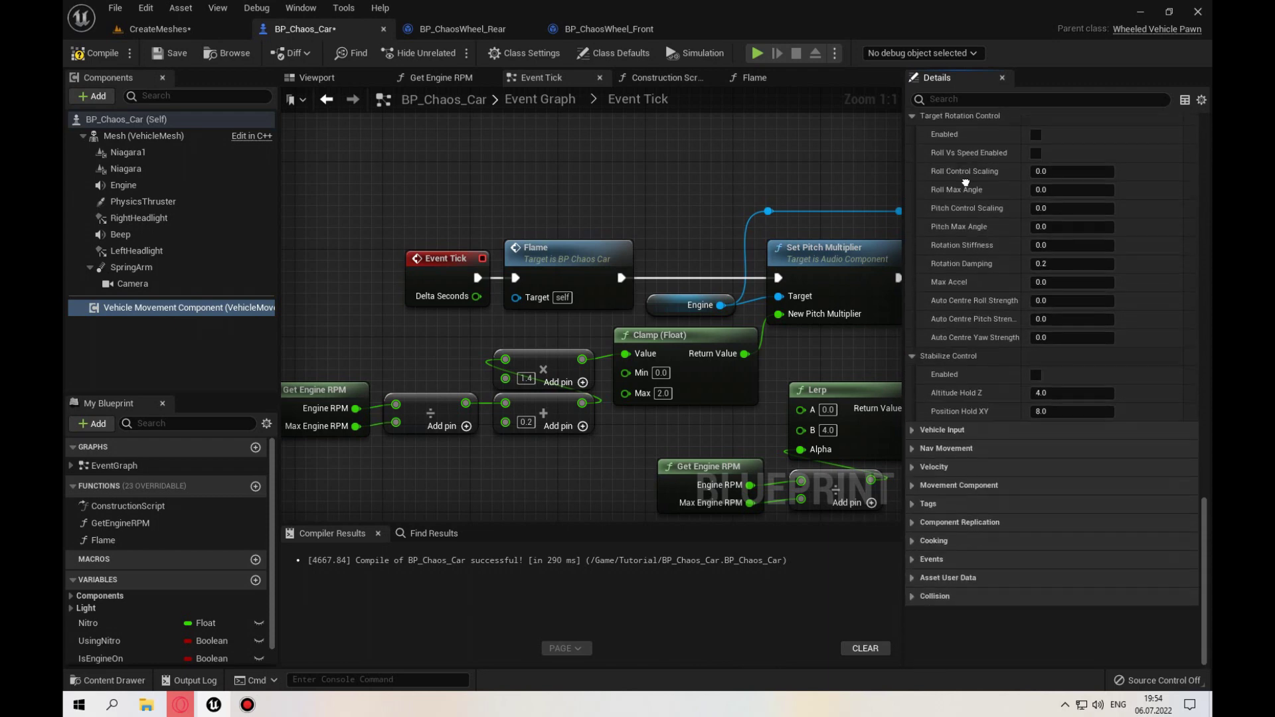
{"action": "scroll", "coordinate": [975, 189], "scroll_direction": "up", "scroll_amount": 4}
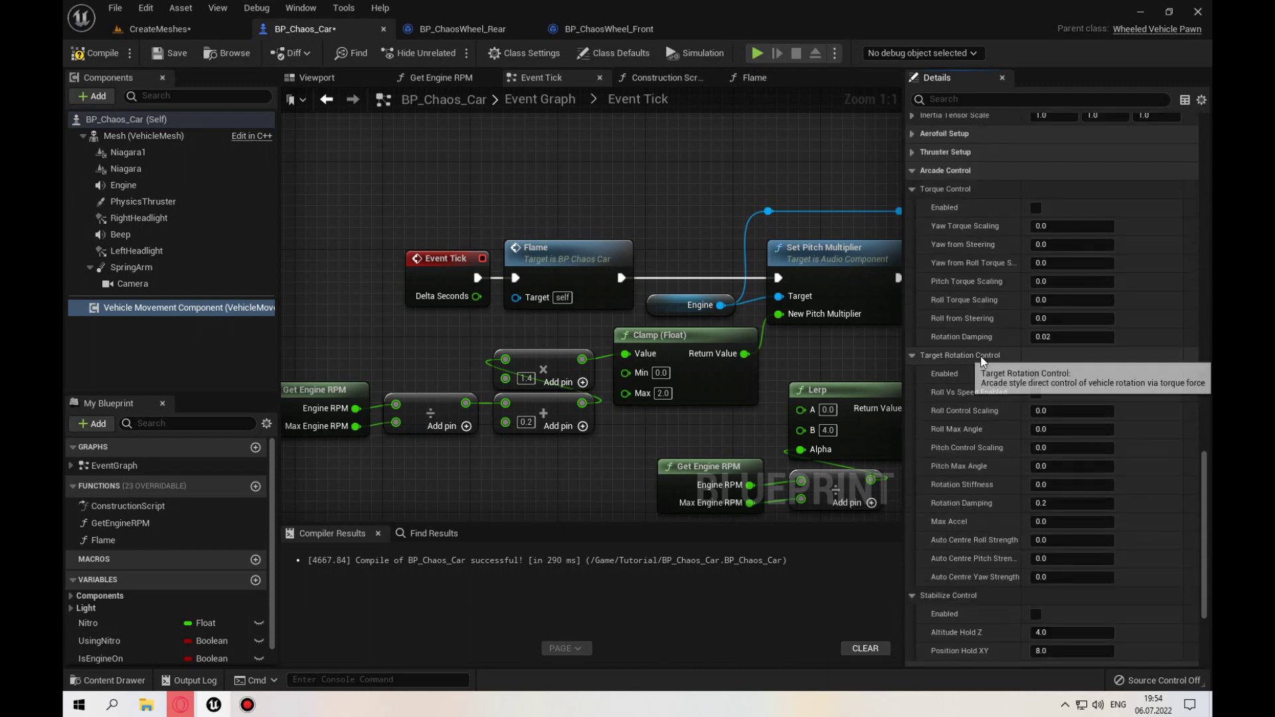
{"action": "scroll", "coordinate": [960, 465], "scroll_direction": "down", "scroll_amount": 1}
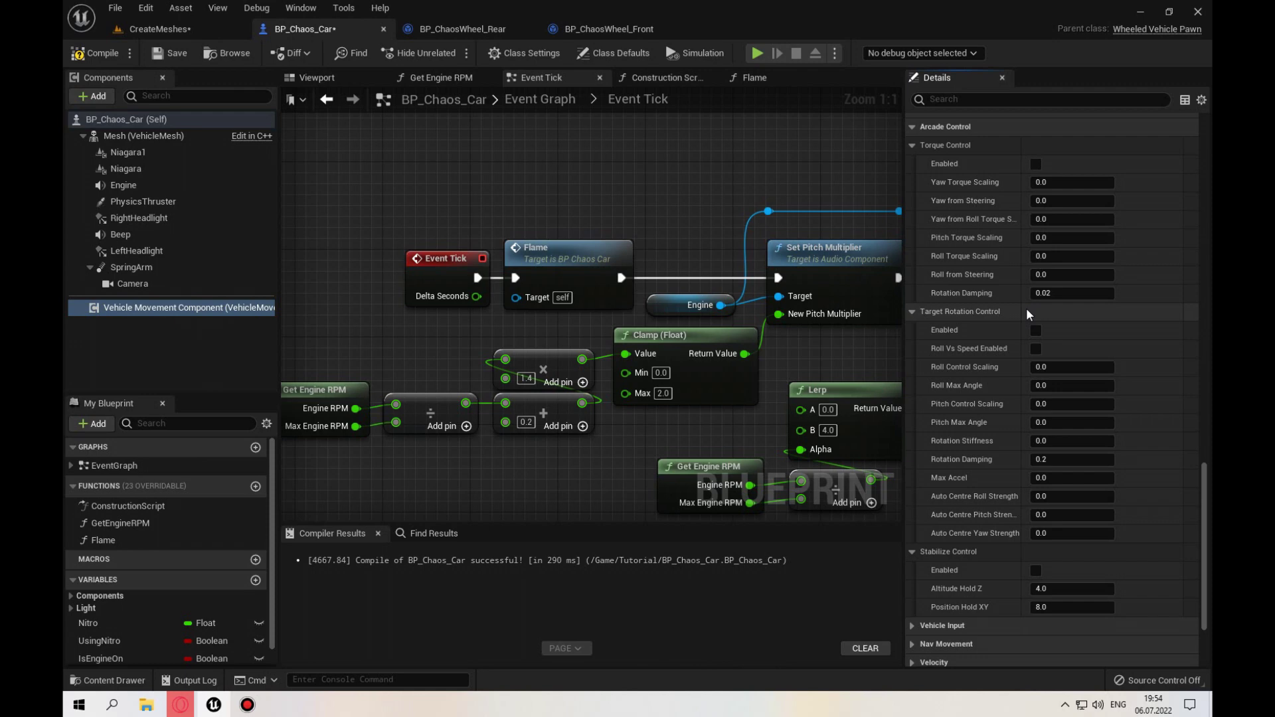
{"action": "left_click", "coordinate": [1036, 348]}
{"action": "left_click", "coordinate": [1036, 330]}
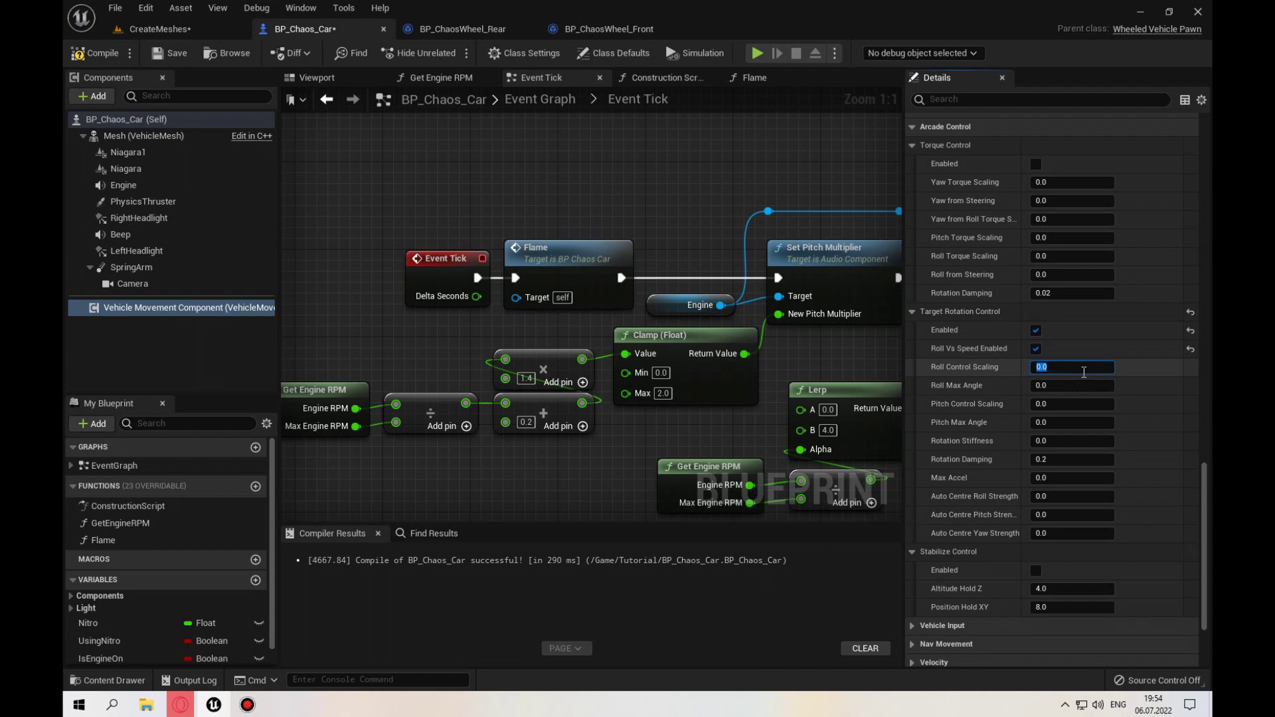
{"action": "type", "text": "90"}
Step: Set Roll Control Scaling 90, Roll Max Angle 45, Max Accel 15 and Auto Centre Roll Strength 15
{"action": "key", "text": "Return"}
{"action": "type", "text": "45"}
{"action": "left_click", "coordinate": [1059, 478]}
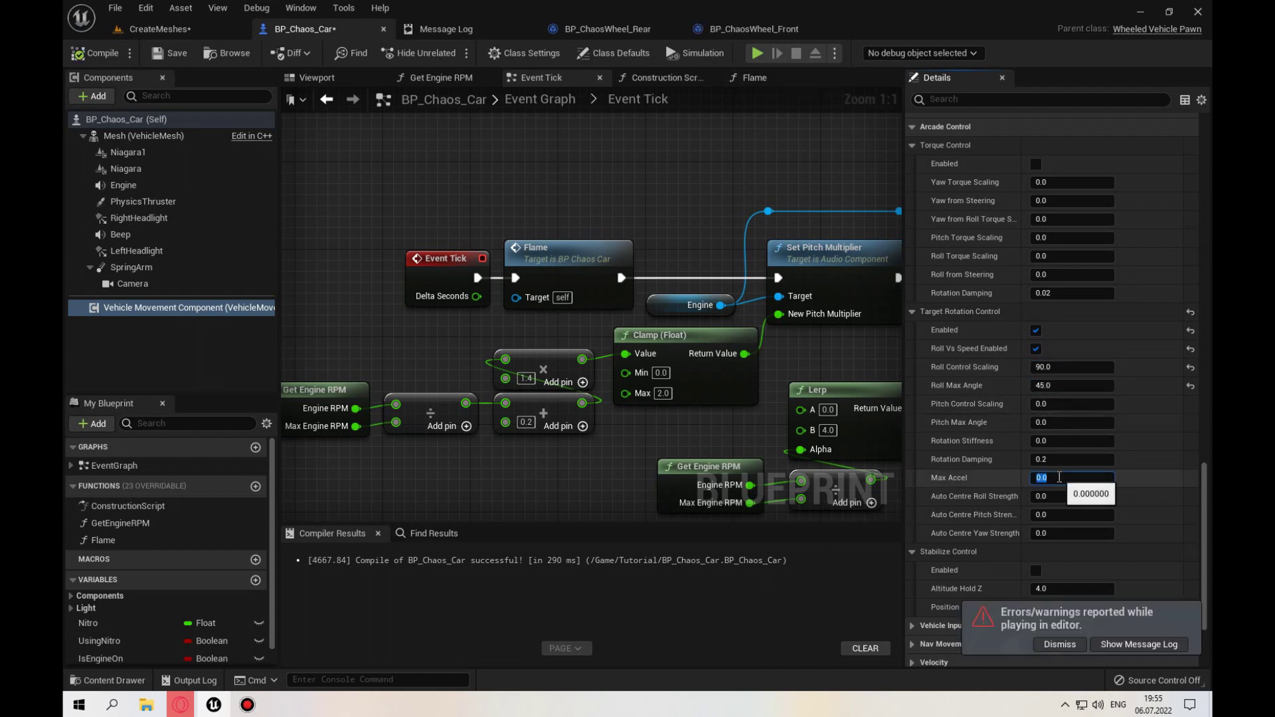
{"action": "type", "text": "15"}
{"action": "key", "text": "Return"}
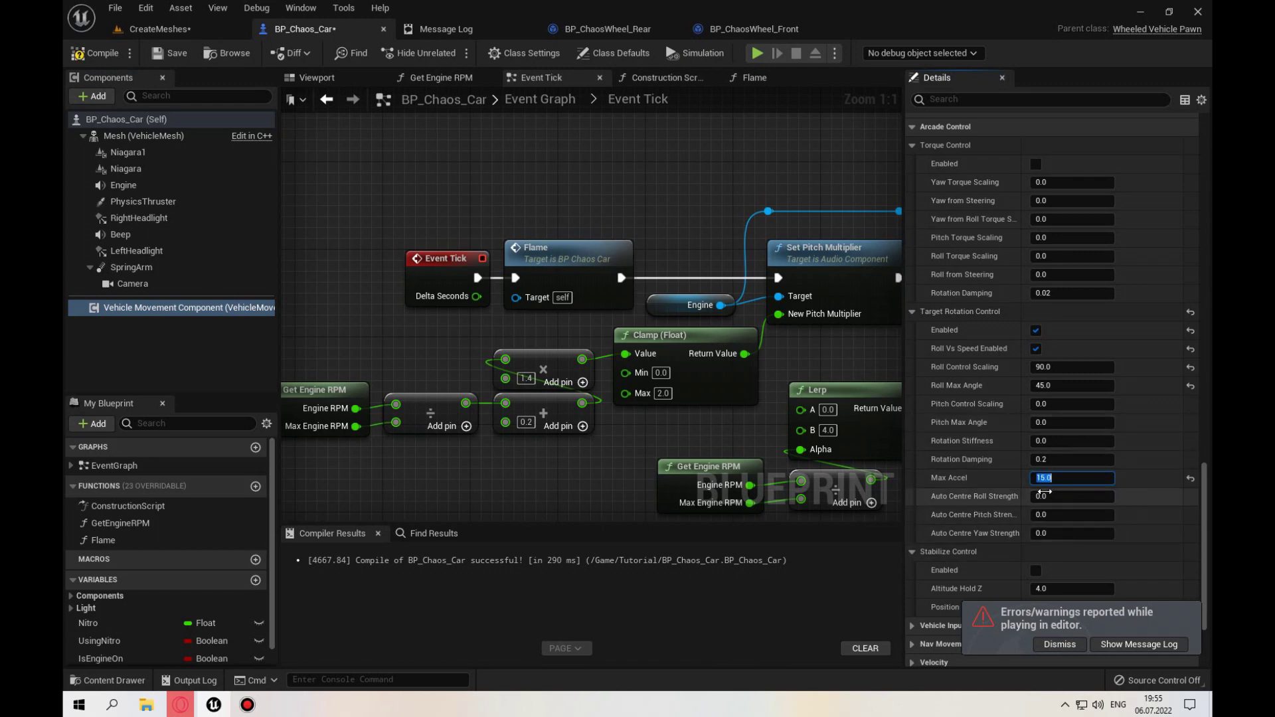
{"action": "type", "text": "5"}
{"action": "left_click", "coordinate": [1063, 513]}
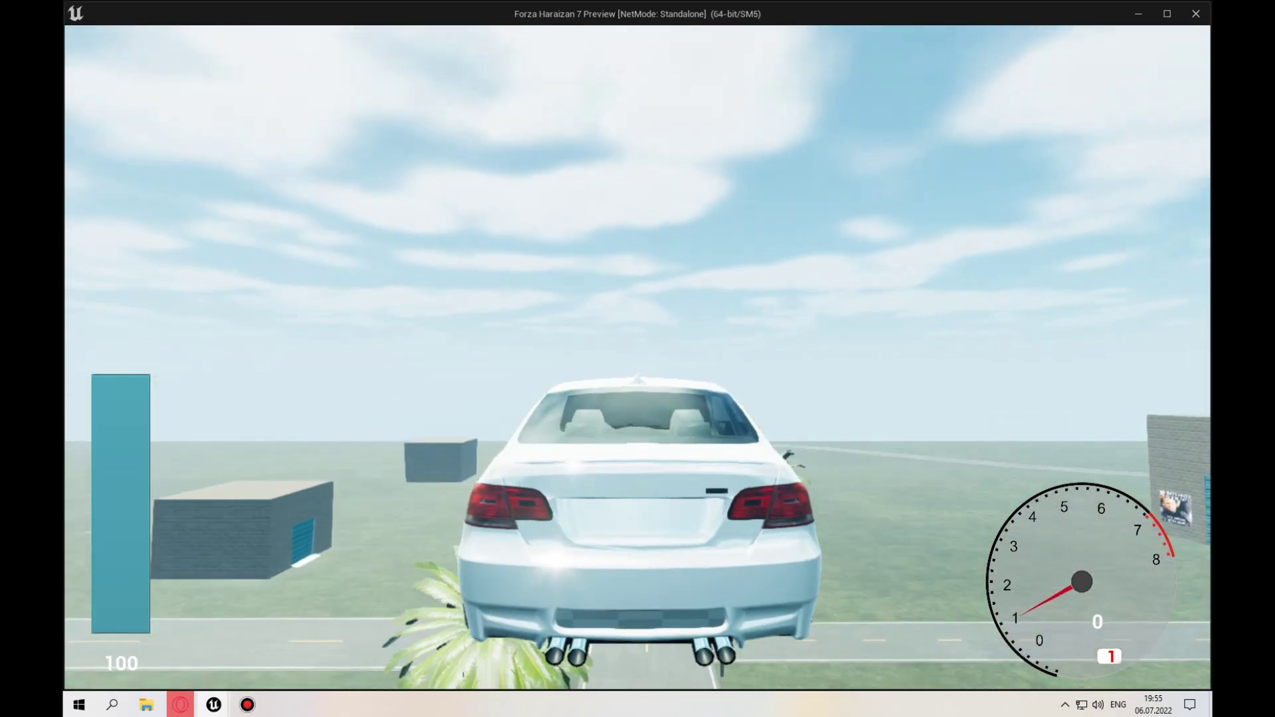
Step: Drive the car with W and A through the intersection and across the grass, then exit
{"action": "key", "text": "w"}
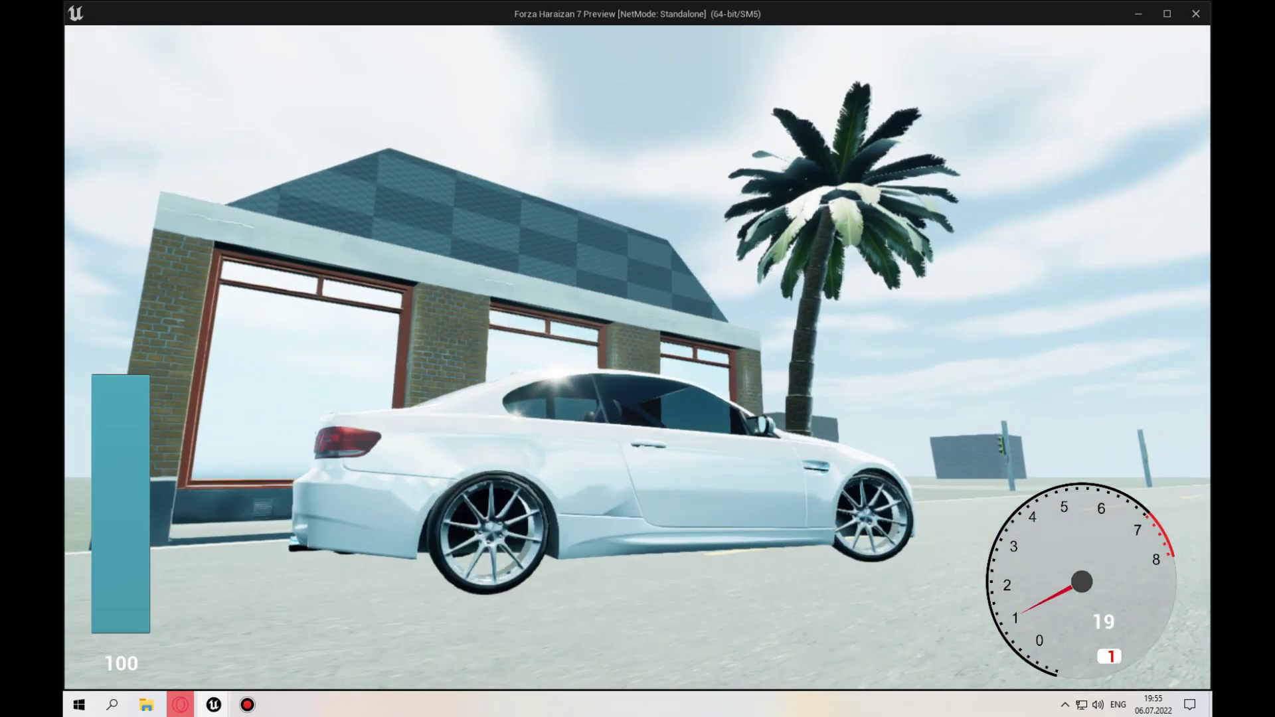
{"action": "key", "text": "a"}
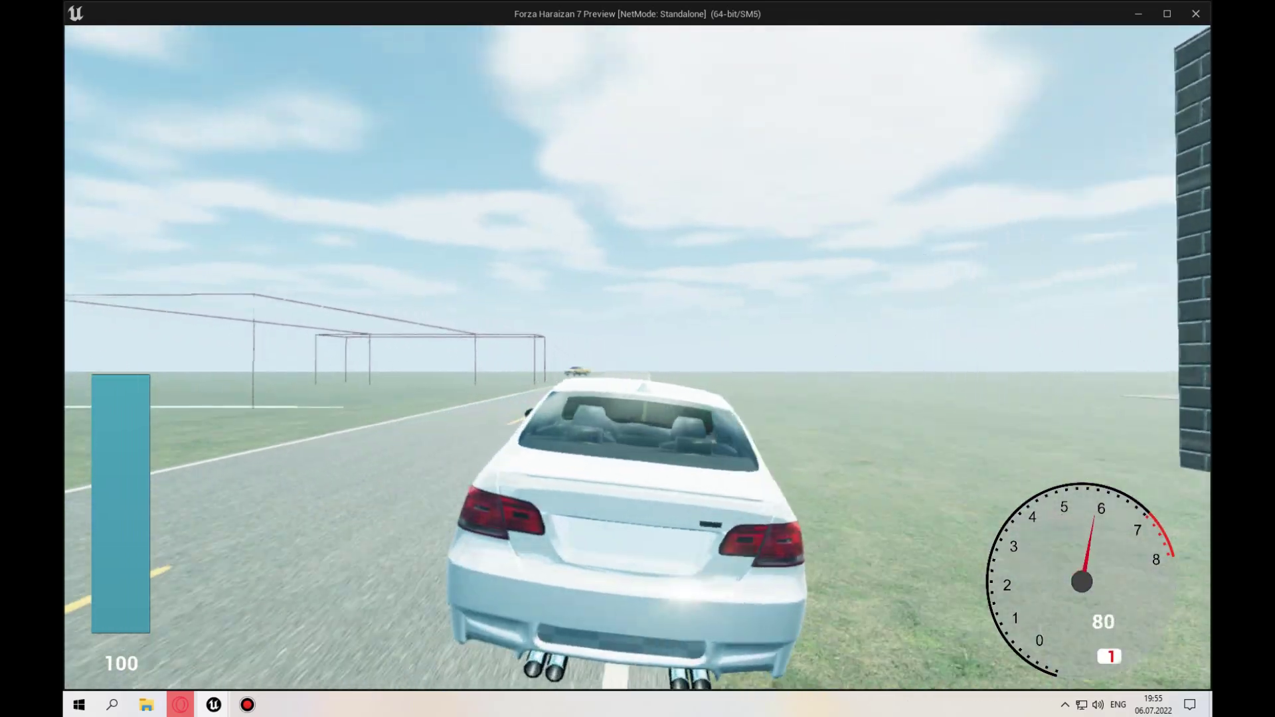
{"action": "key", "text": "a"}
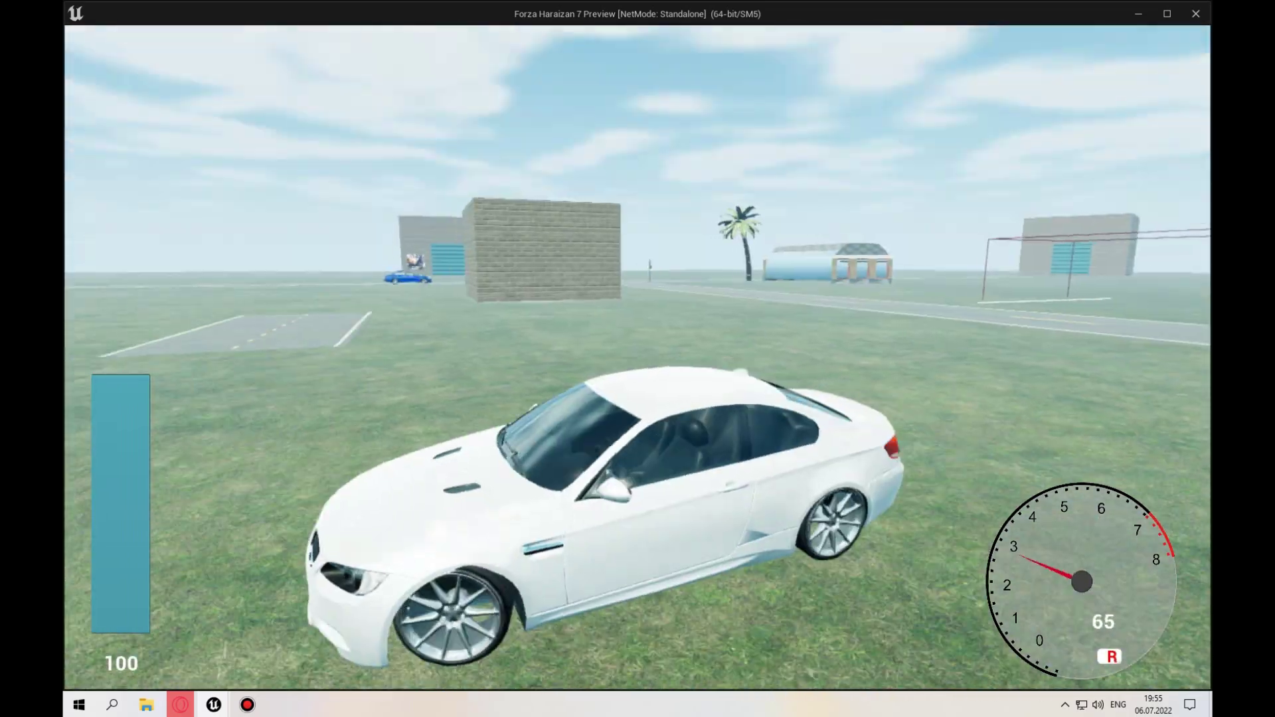
{"action": "key", "text": "w"}
{"action": "key", "text": "w"}
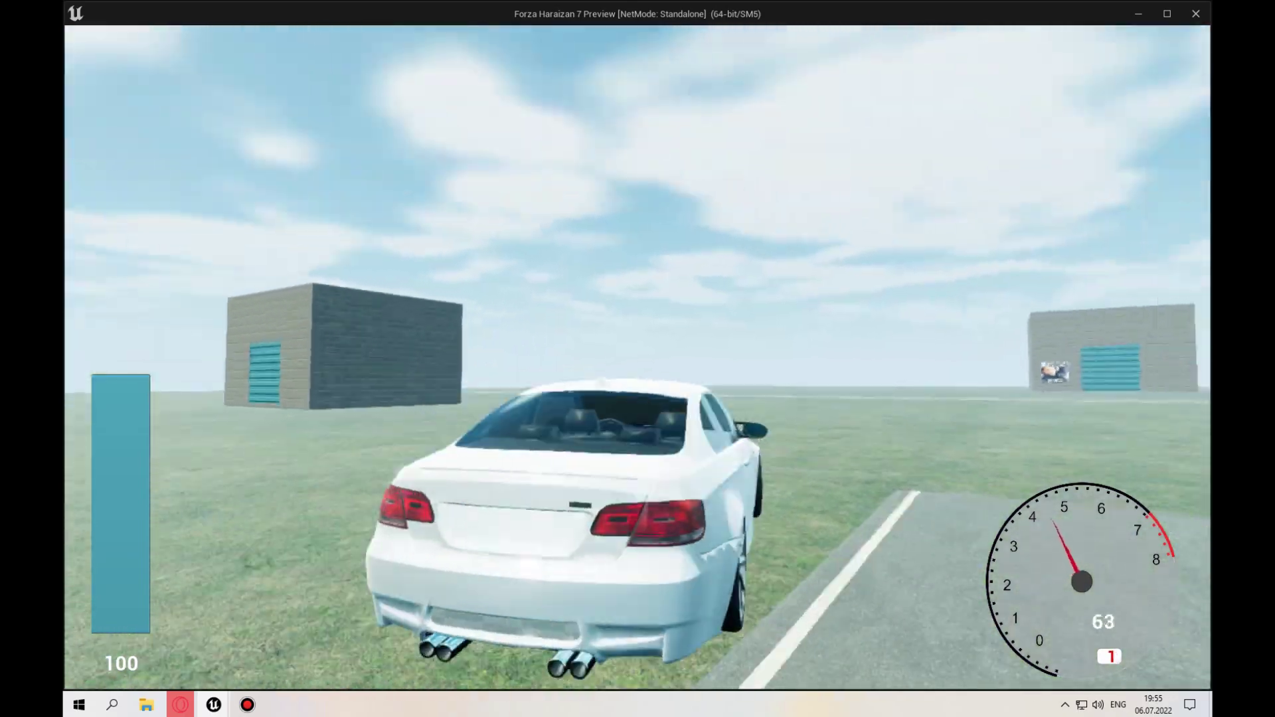
{"action": "key", "text": "a"}
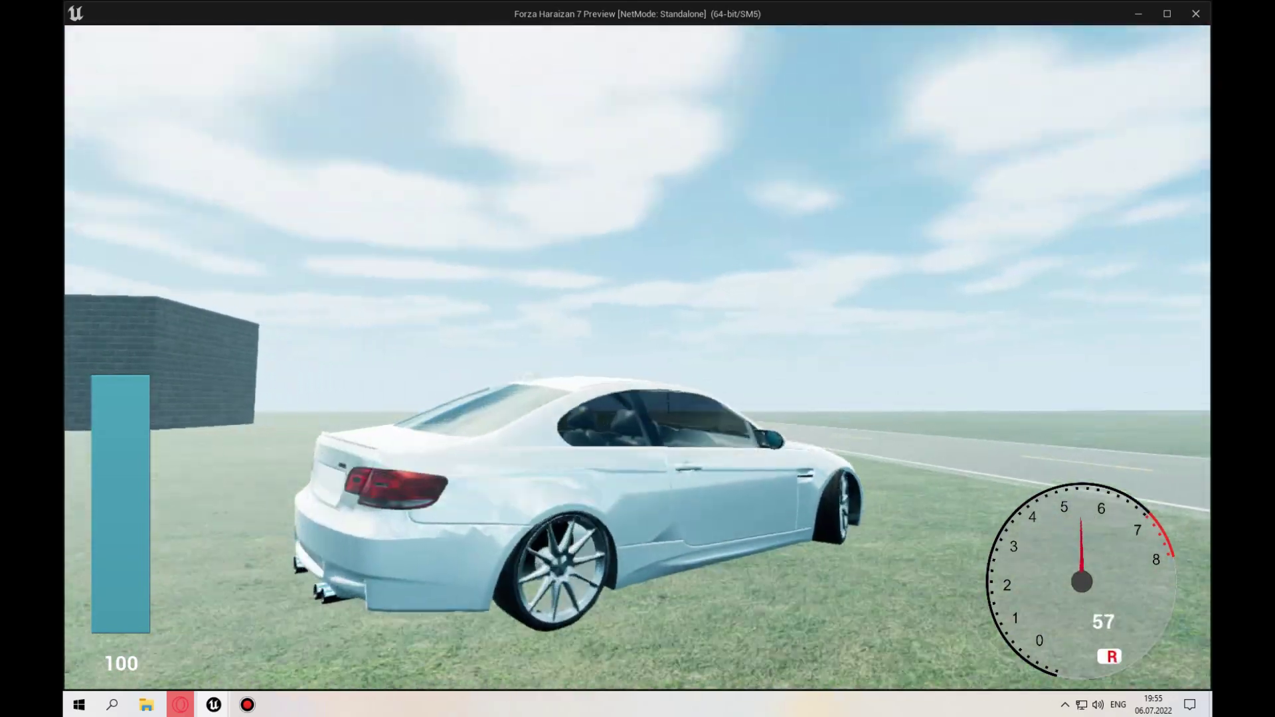
{"action": "key", "text": "a"}
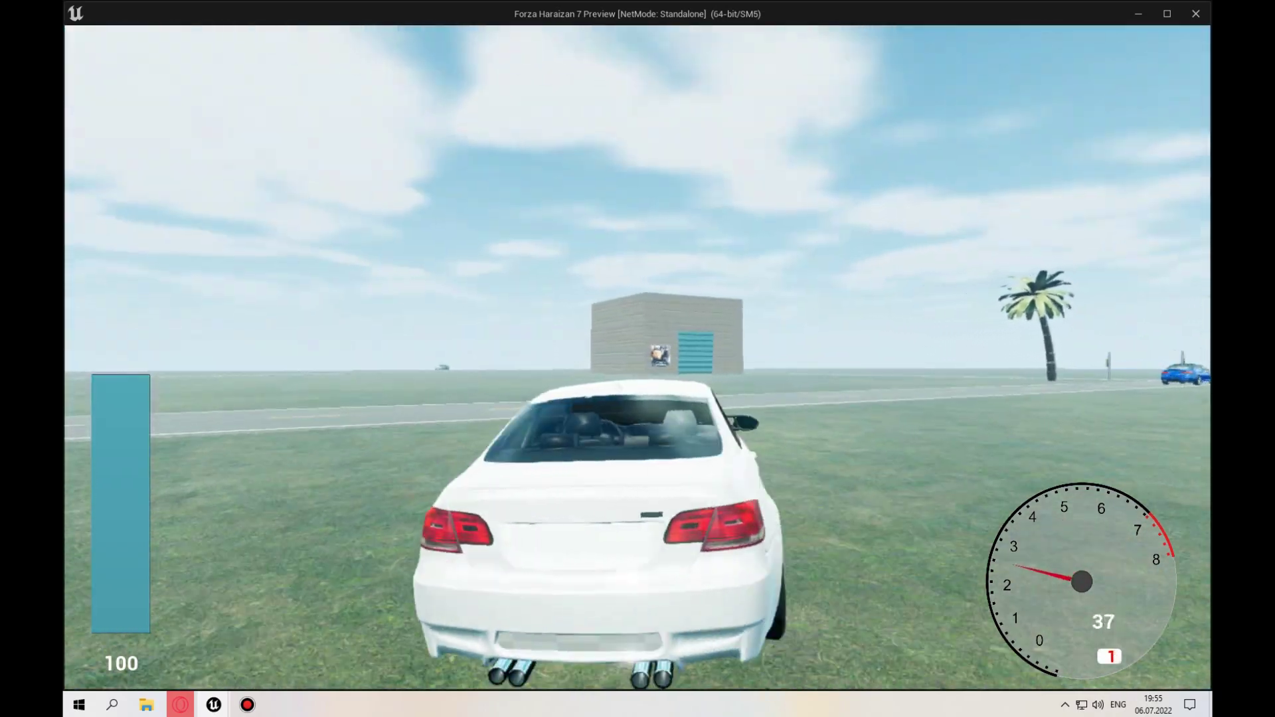
{"action": "key", "text": "Escape"}
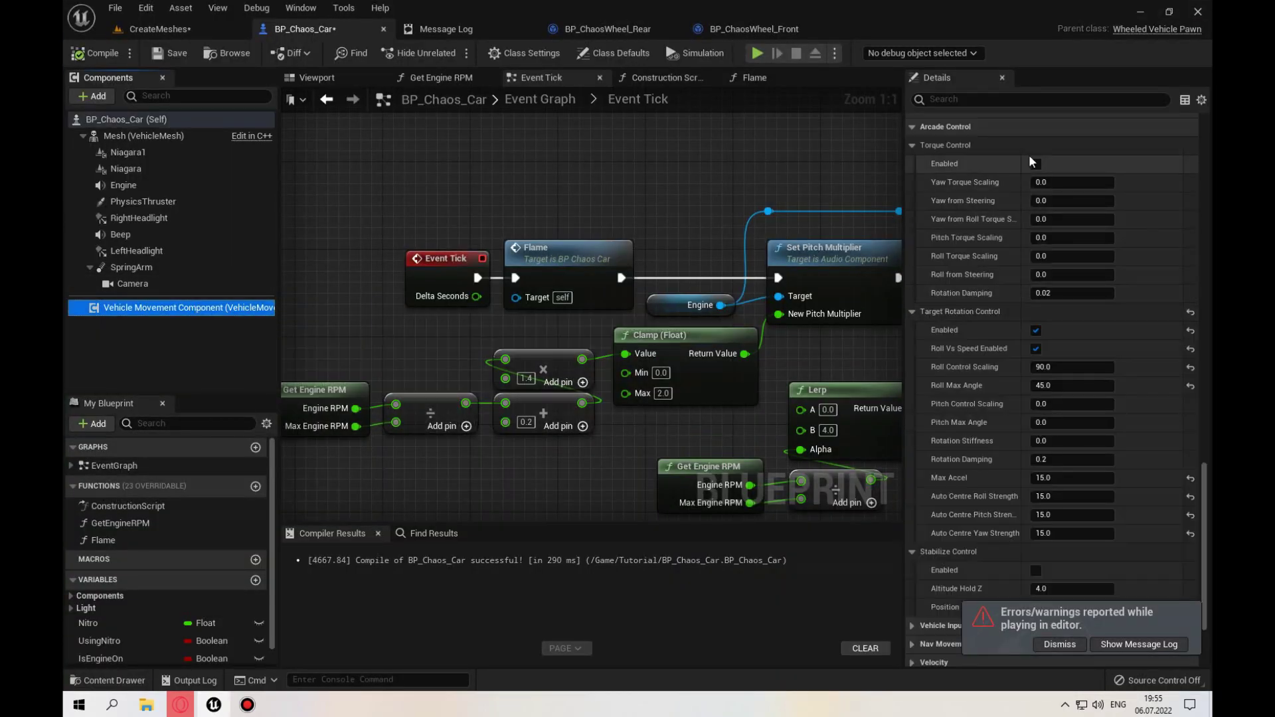
Step: Collapse Torque and Target Rotation sections, enable Stabilize Control, compile, and play CreateMeshes
{"action": "key", "text": "alt+Tab"}
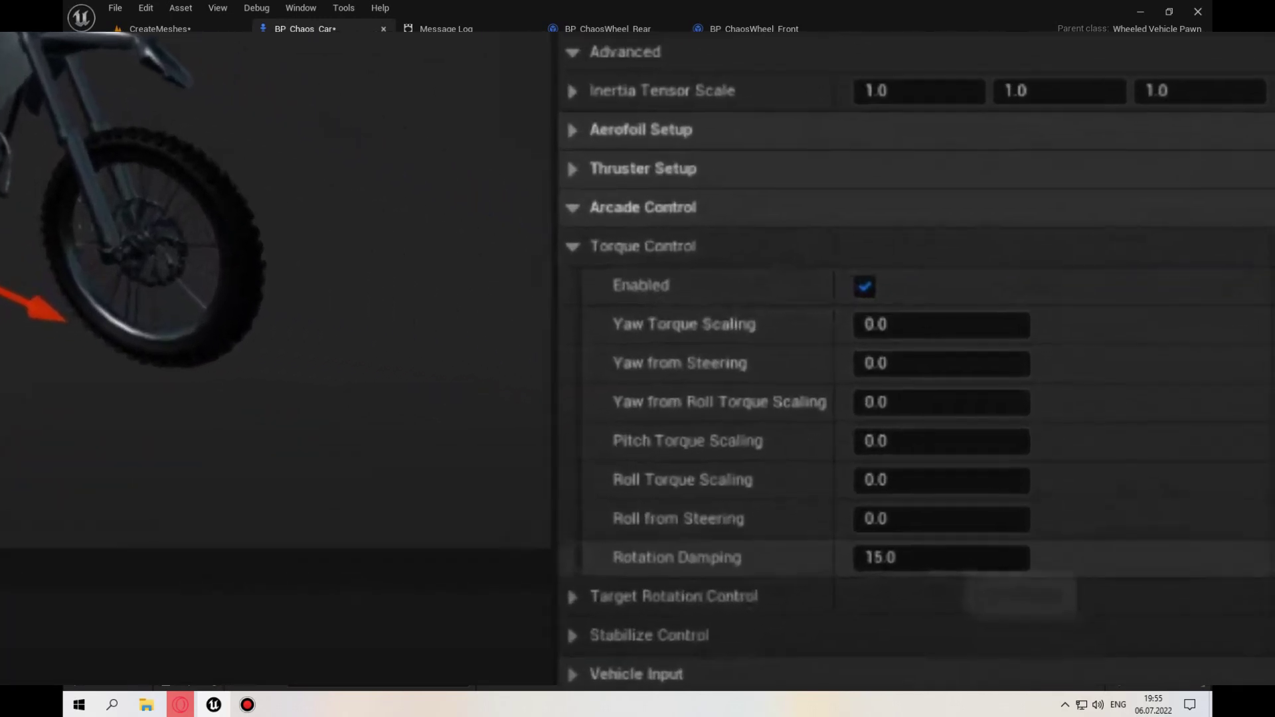
{"action": "key", "text": "alt+Tab"}
{"action": "left_click", "coordinate": [919, 316]}
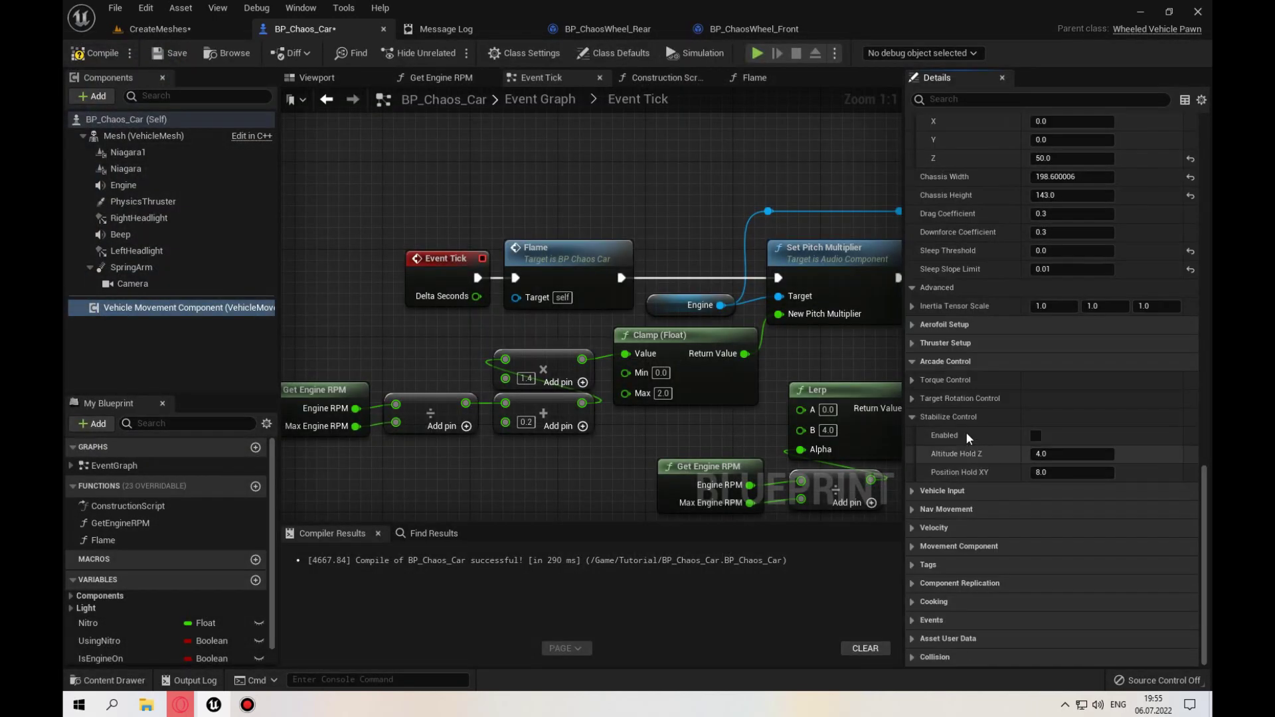
{"action": "left_click", "coordinate": [1036, 437]}
{"action": "left_click", "coordinate": [87, 54]}
{"action": "left_click", "coordinate": [159, 28]}
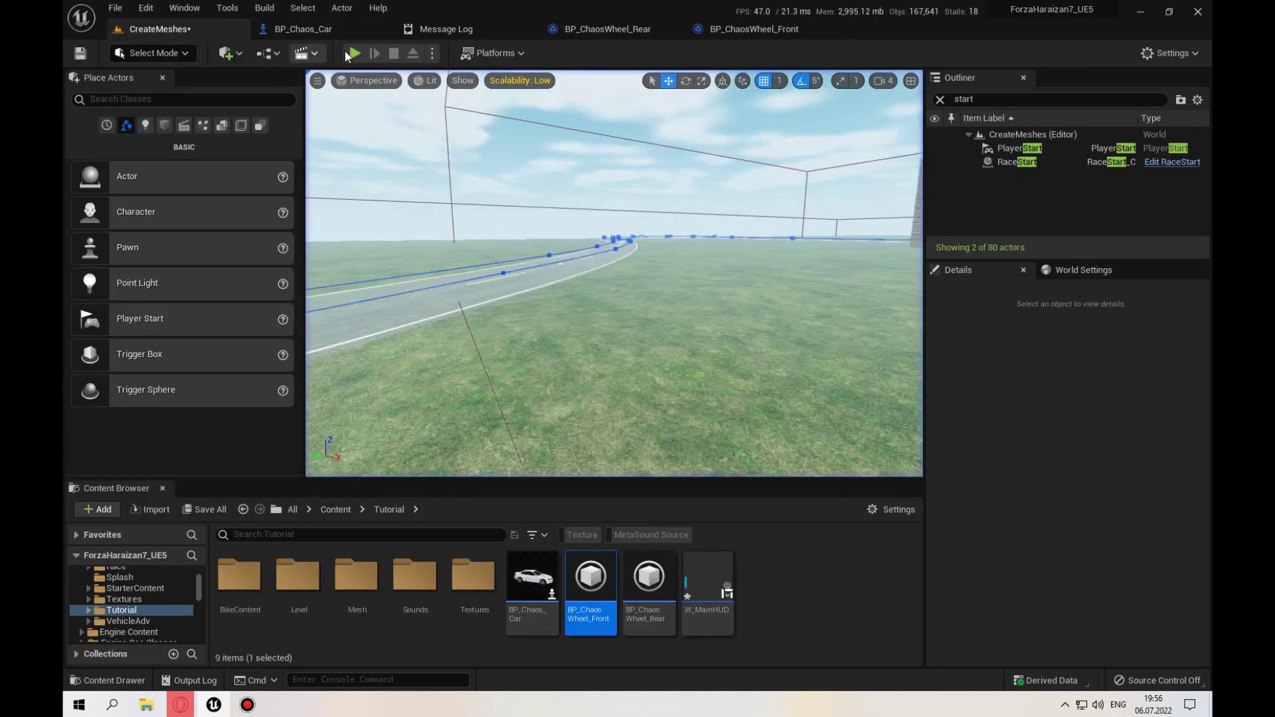
{"action": "key", "text": "alt+p"}
Step: Test-drive the car full-screen, swerving off and back onto the road, then end play
{"action": "key", "text": "F11"}
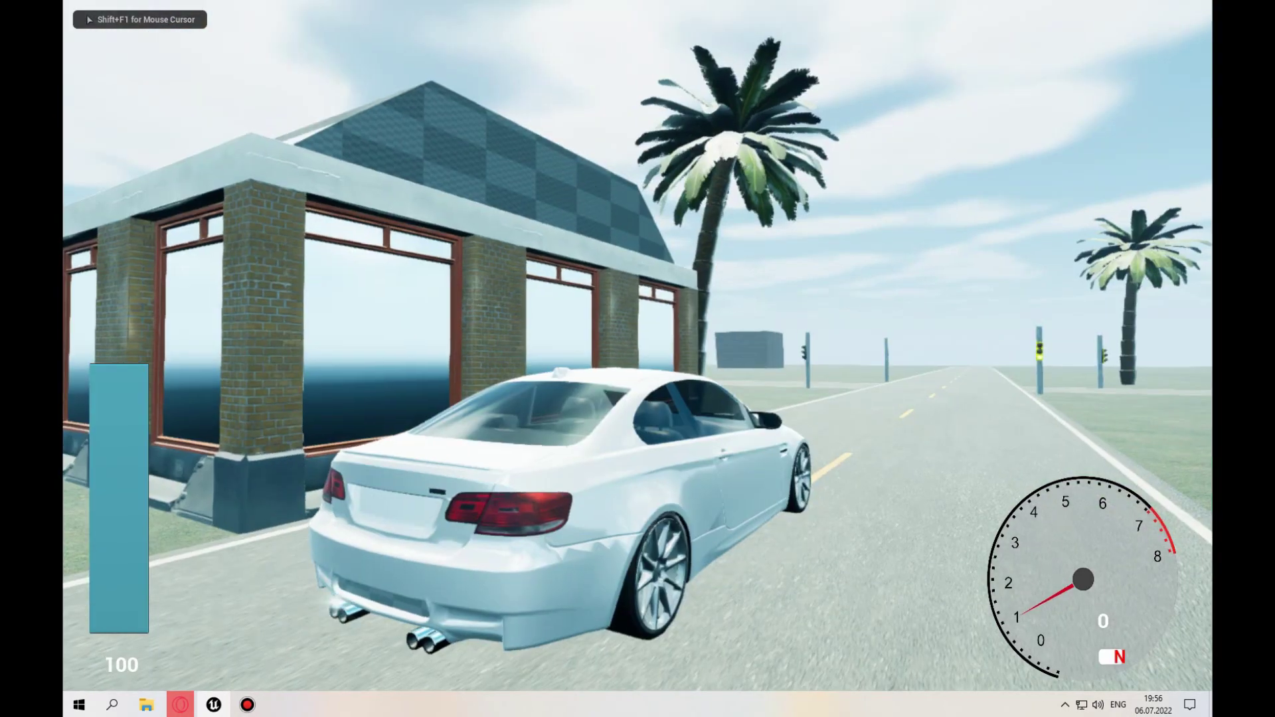
{"action": "key", "text": "w"}
{"action": "key", "text": "d"}
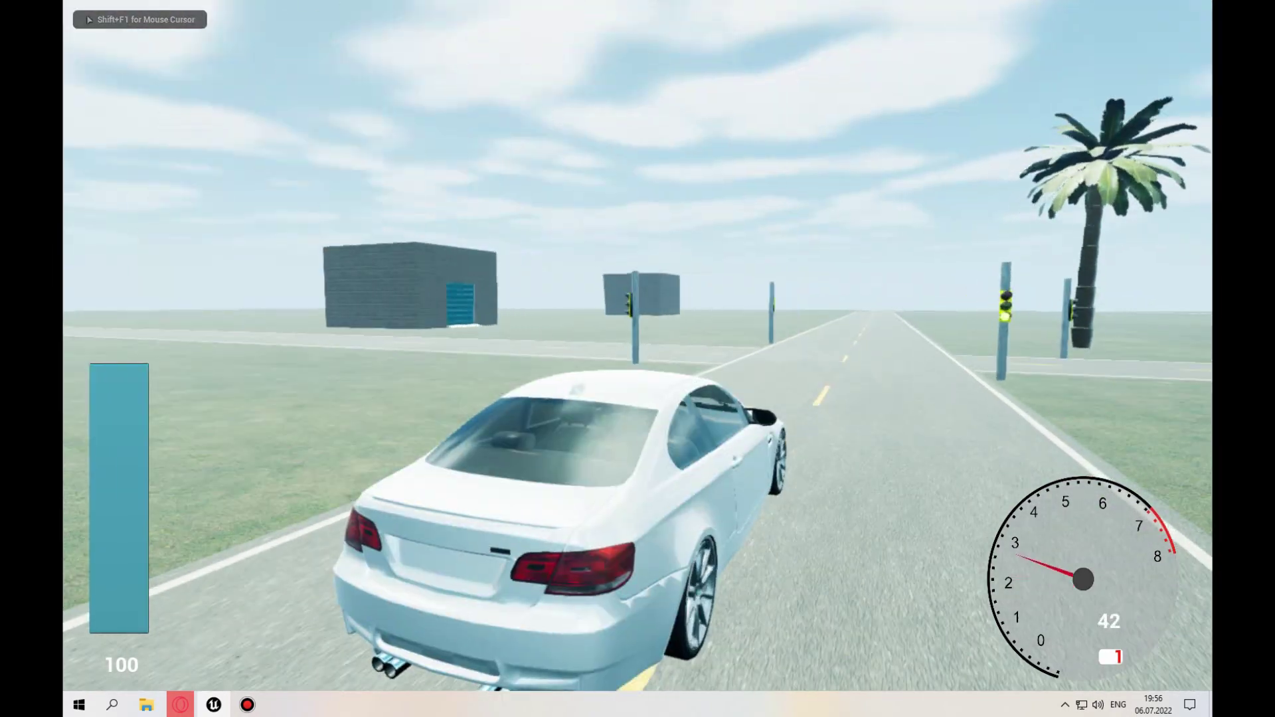
{"action": "key", "text": "a"}
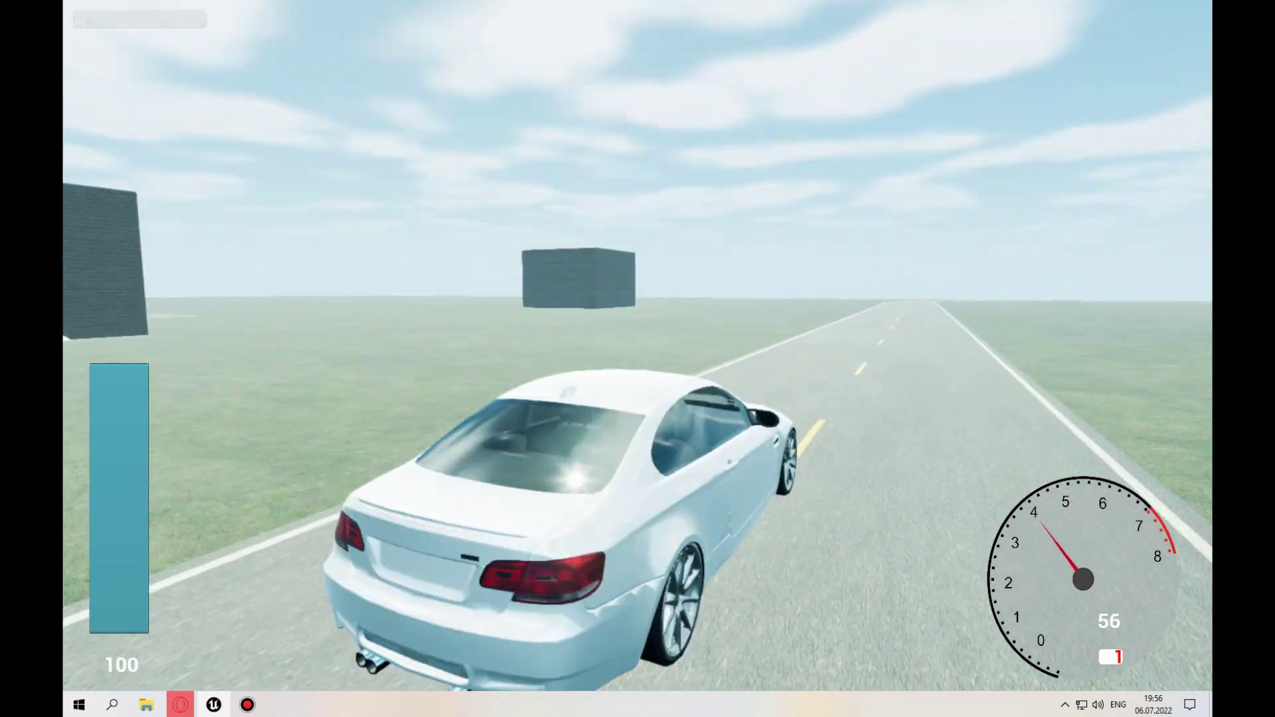
{"action": "key", "text": "w"}
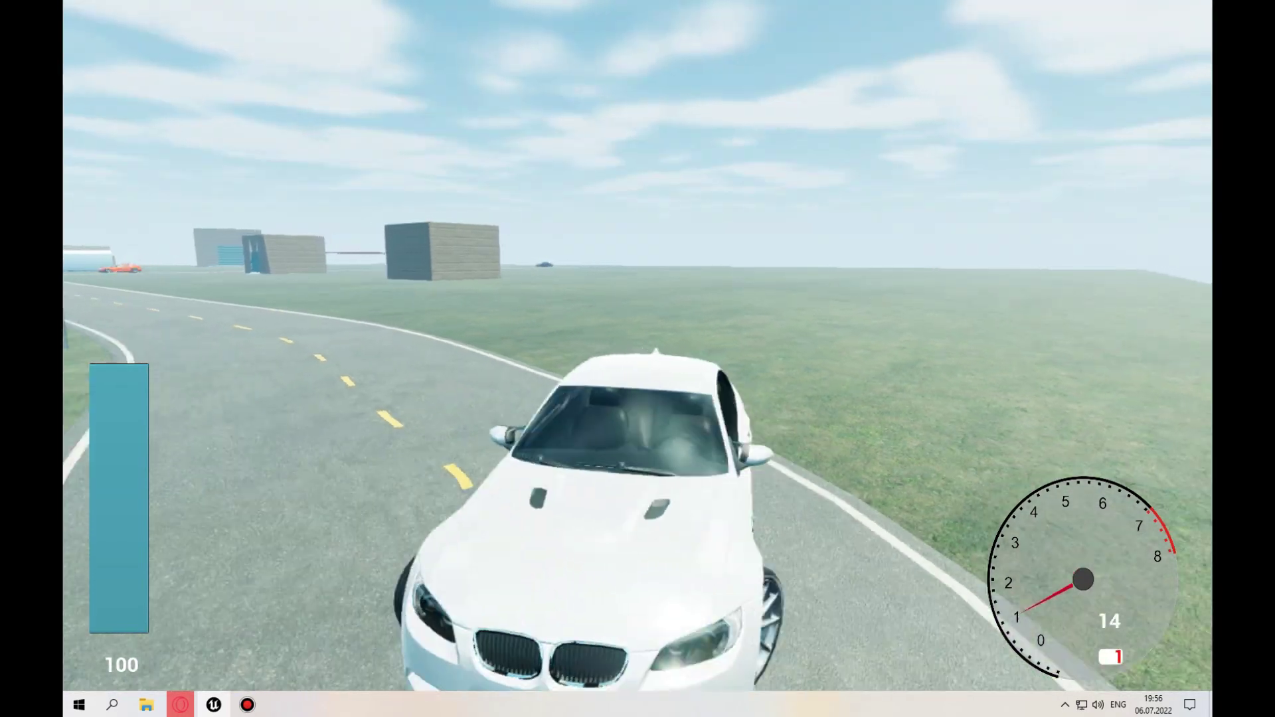
{"action": "key", "text": "d"}
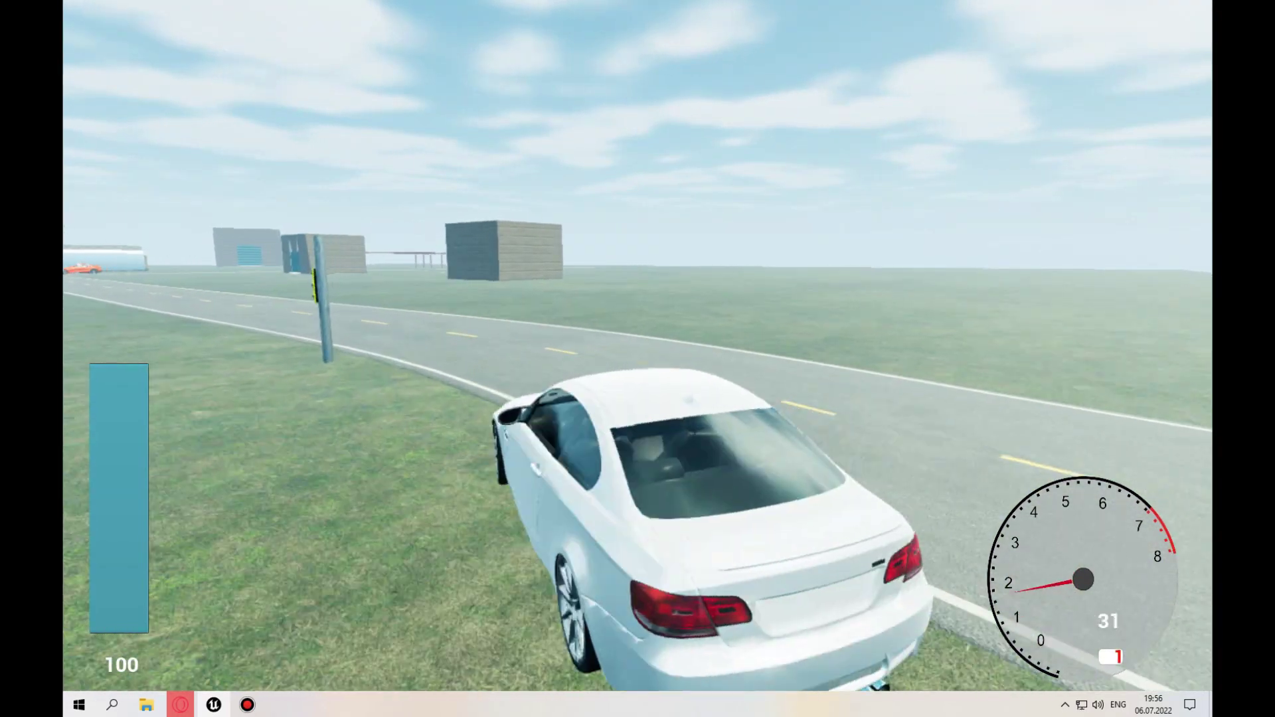
{"action": "key", "text": "d"}
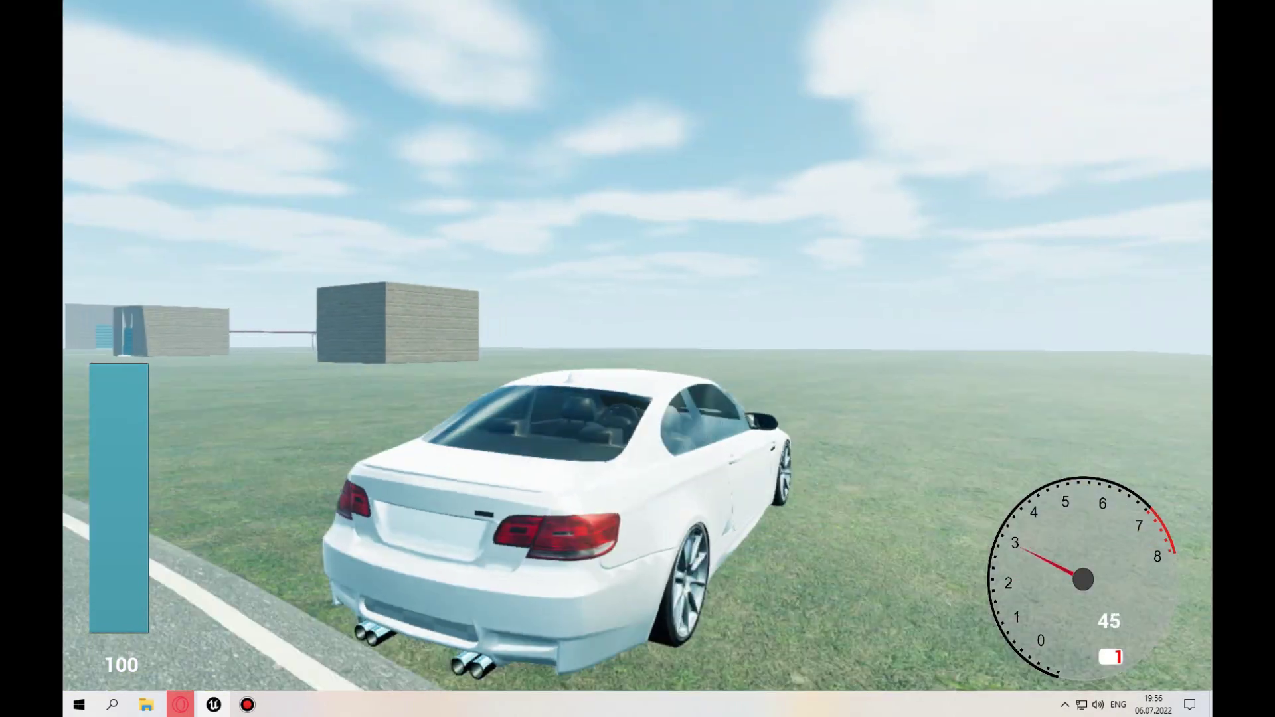
{"action": "key", "text": "w"}
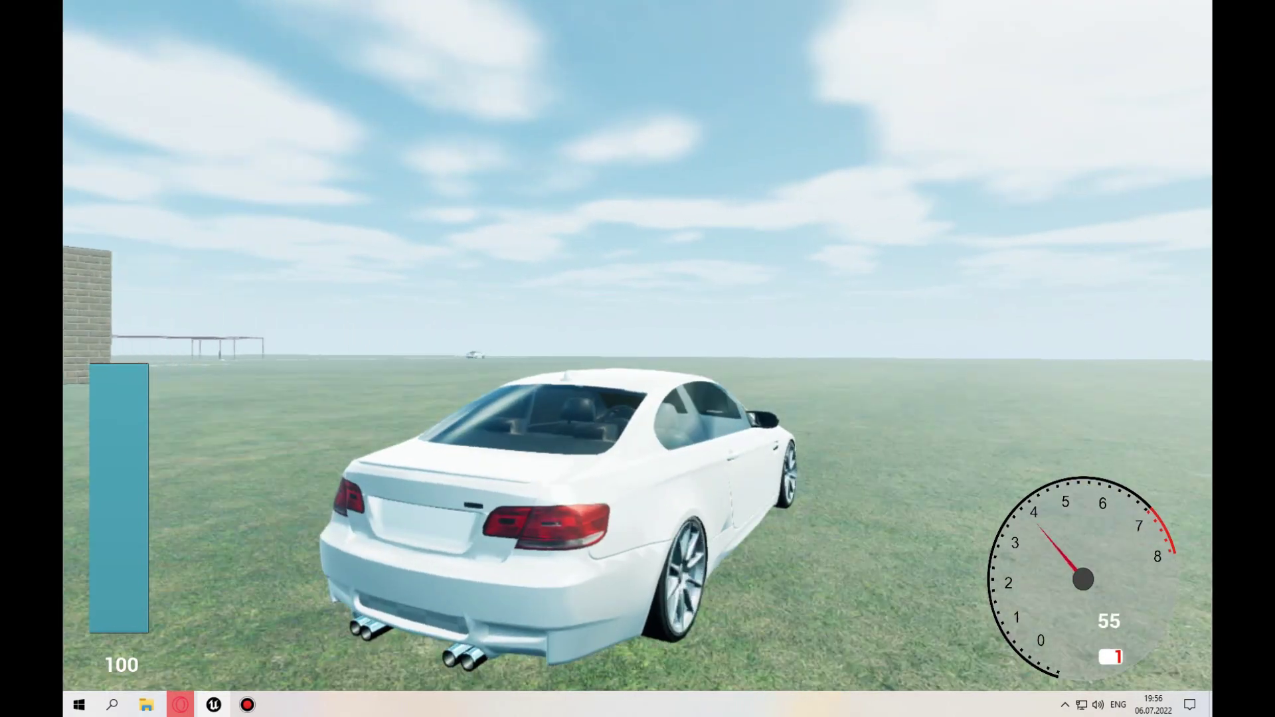
{"action": "key", "text": "Escape"}
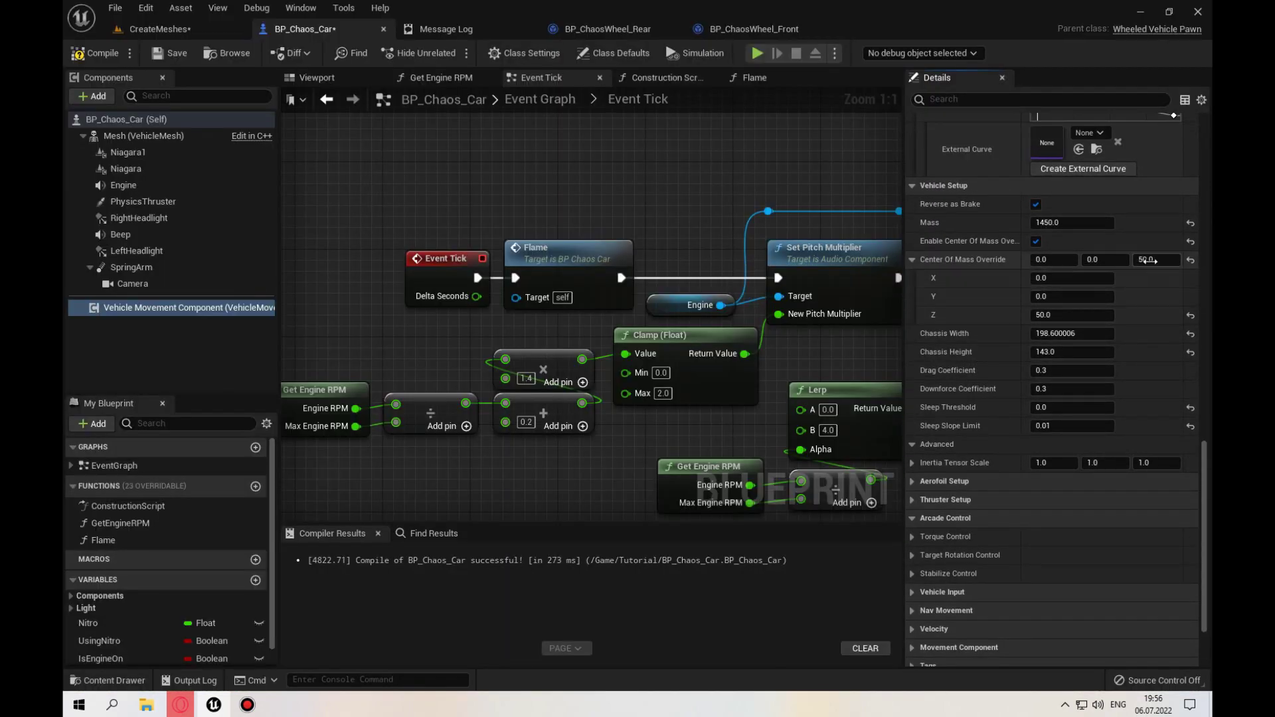
Step: Change the Center Of Mass Override Z to 80, recompile BP_Chaos_Car, and start a play session
{"action": "left_click", "coordinate": [176, 54]}
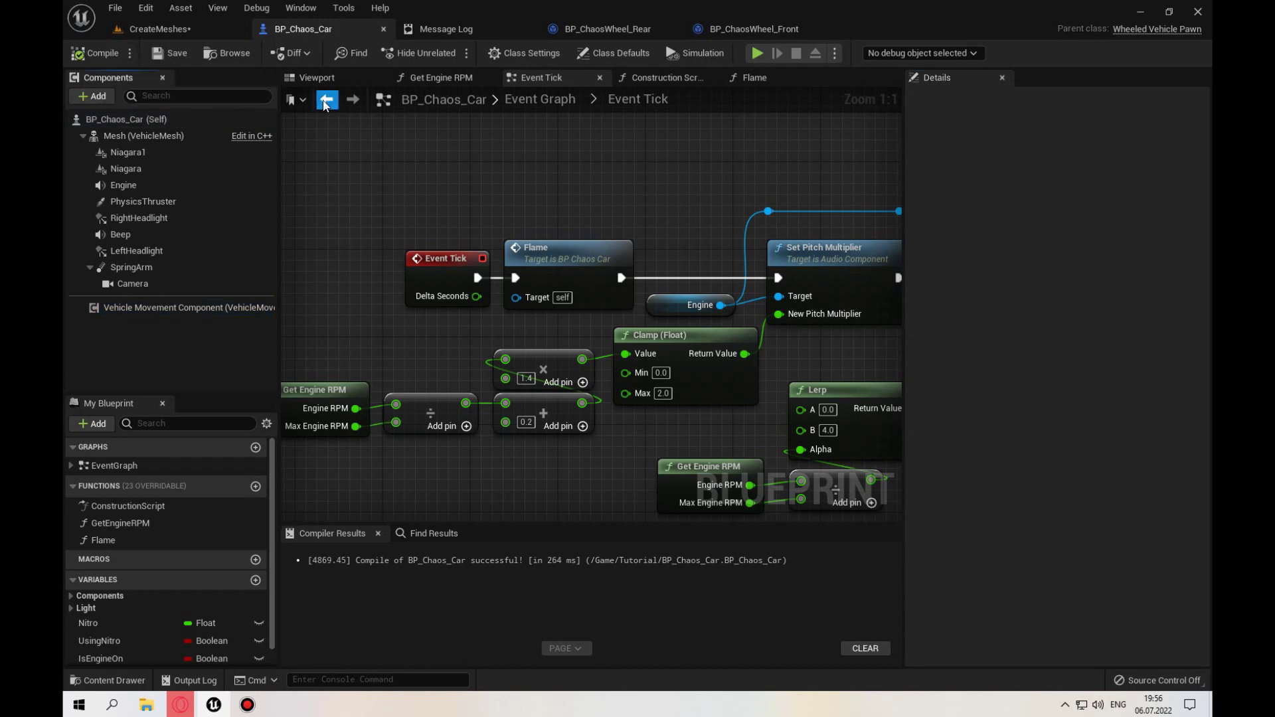
{"action": "left_click", "coordinate": [152, 308]}
{"action": "left_click", "coordinate": [1166, 261]}
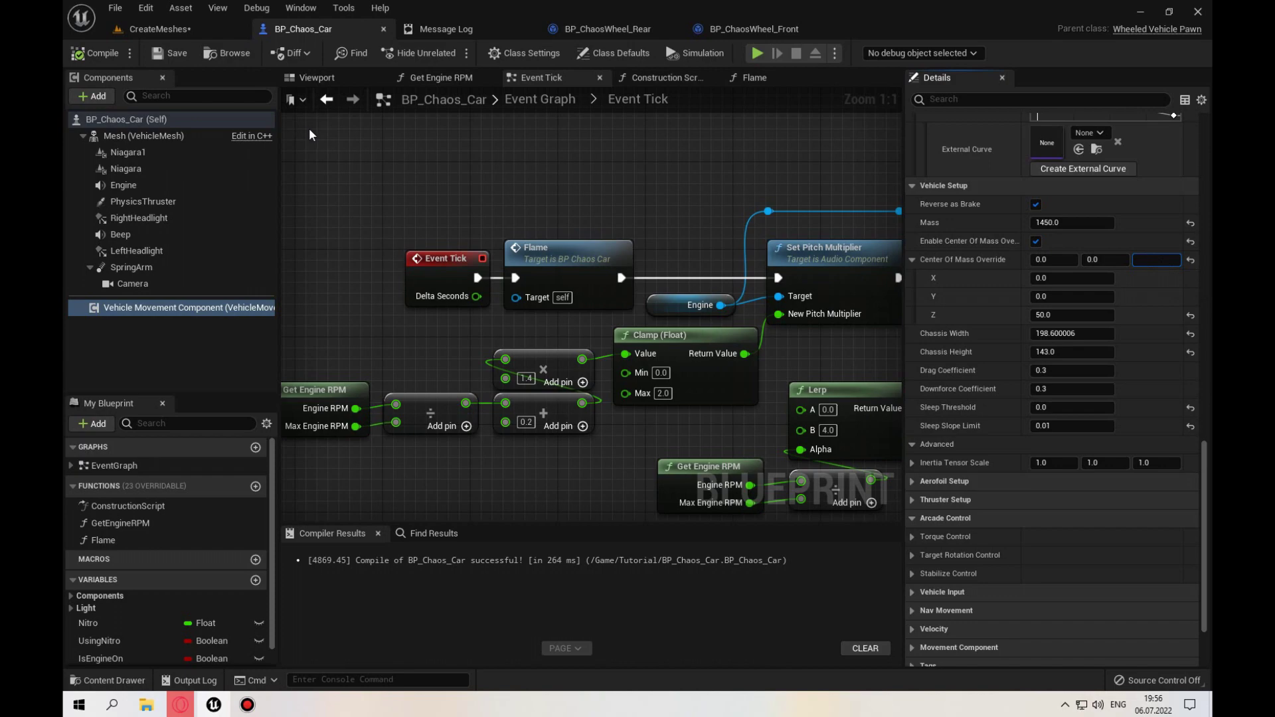
{"action": "type", "text": "35"}
{"action": "left_click", "coordinate": [98, 54]}
{"action": "left_click", "coordinate": [757, 54]}
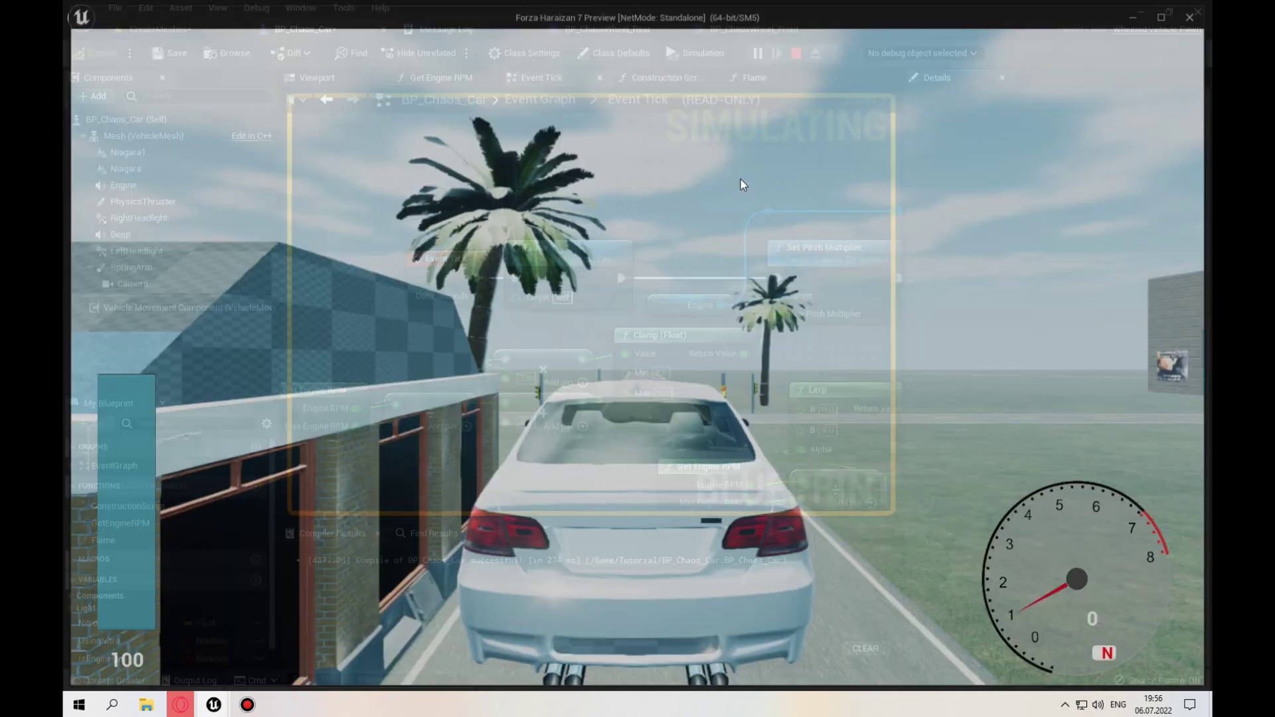
Step: Drive the car forward and spin it in right-hand donuts, then end the session
{"action": "key", "text": "w"}
{"action": "key", "text": "d"}
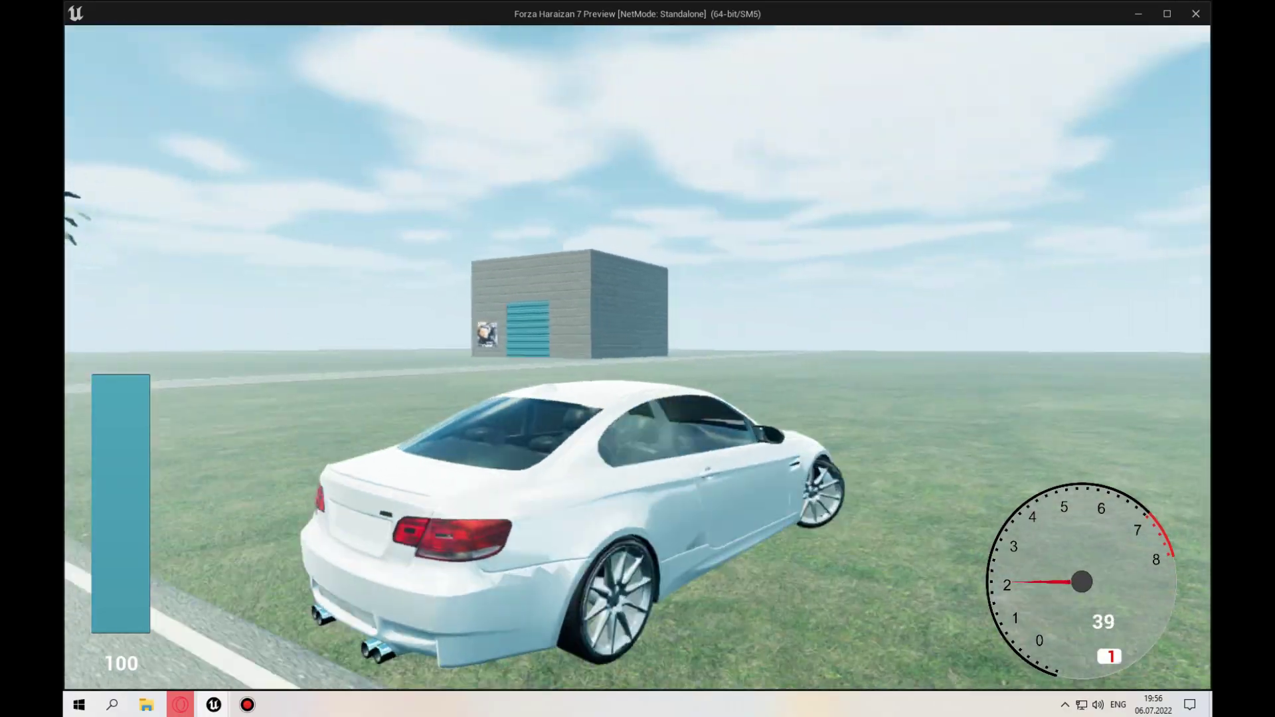
{"action": "key", "text": "d"}
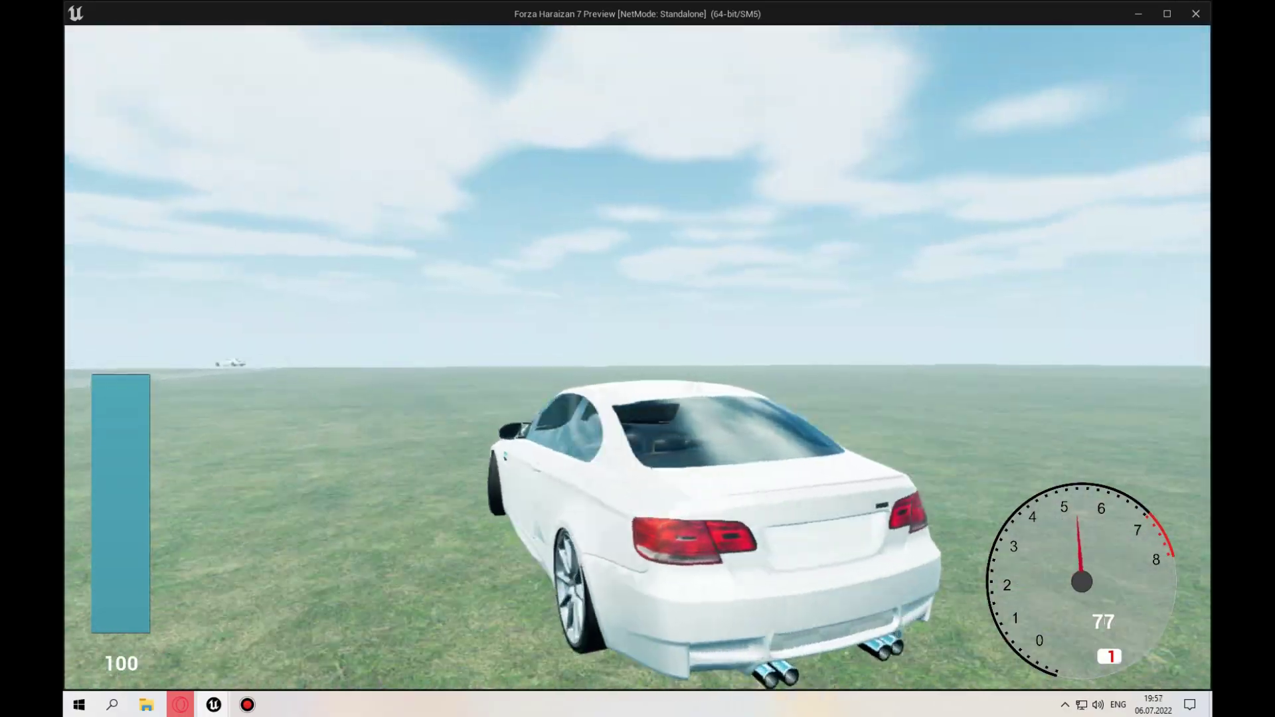
{"action": "key", "text": "d"}
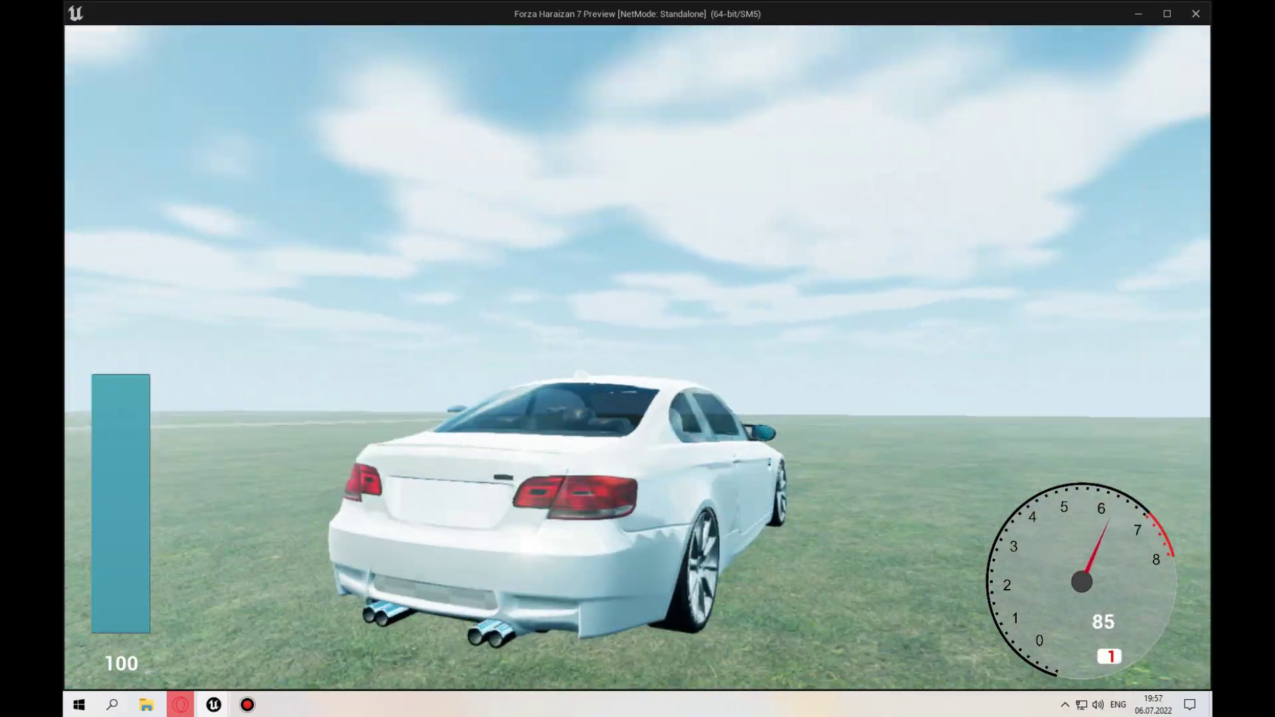
{"action": "key", "text": "d"}
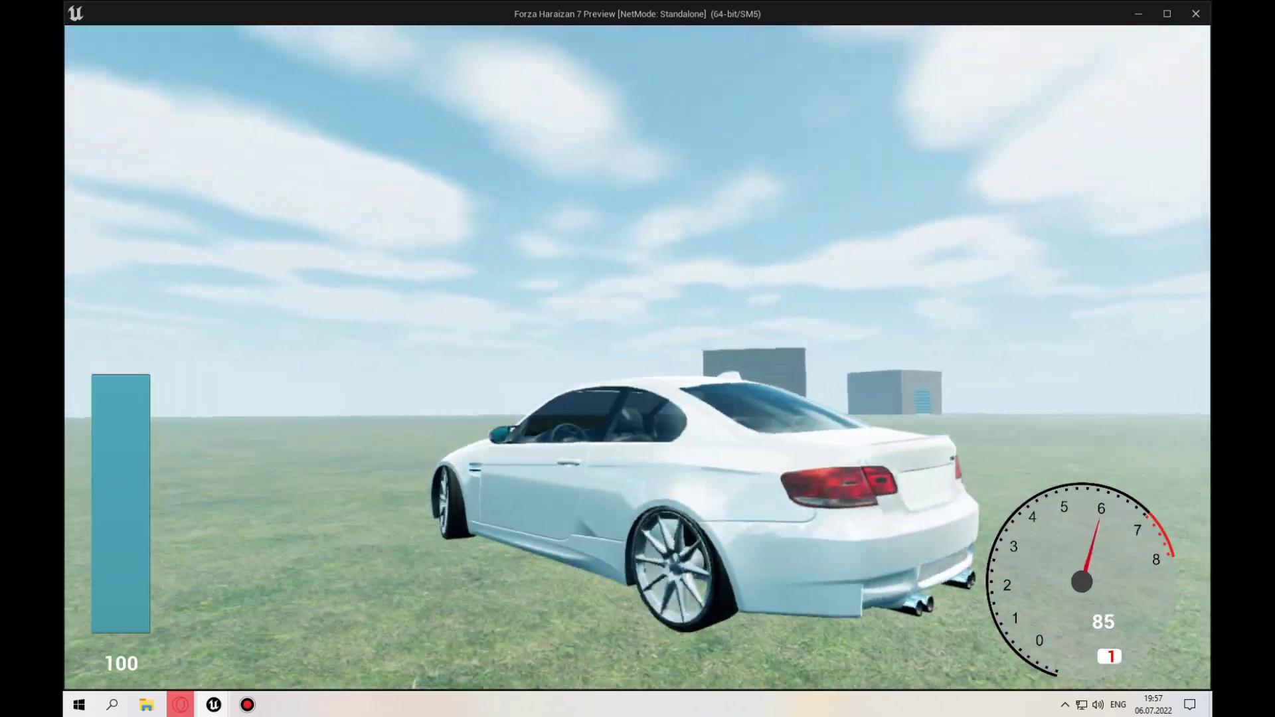
{"action": "key", "text": "d"}
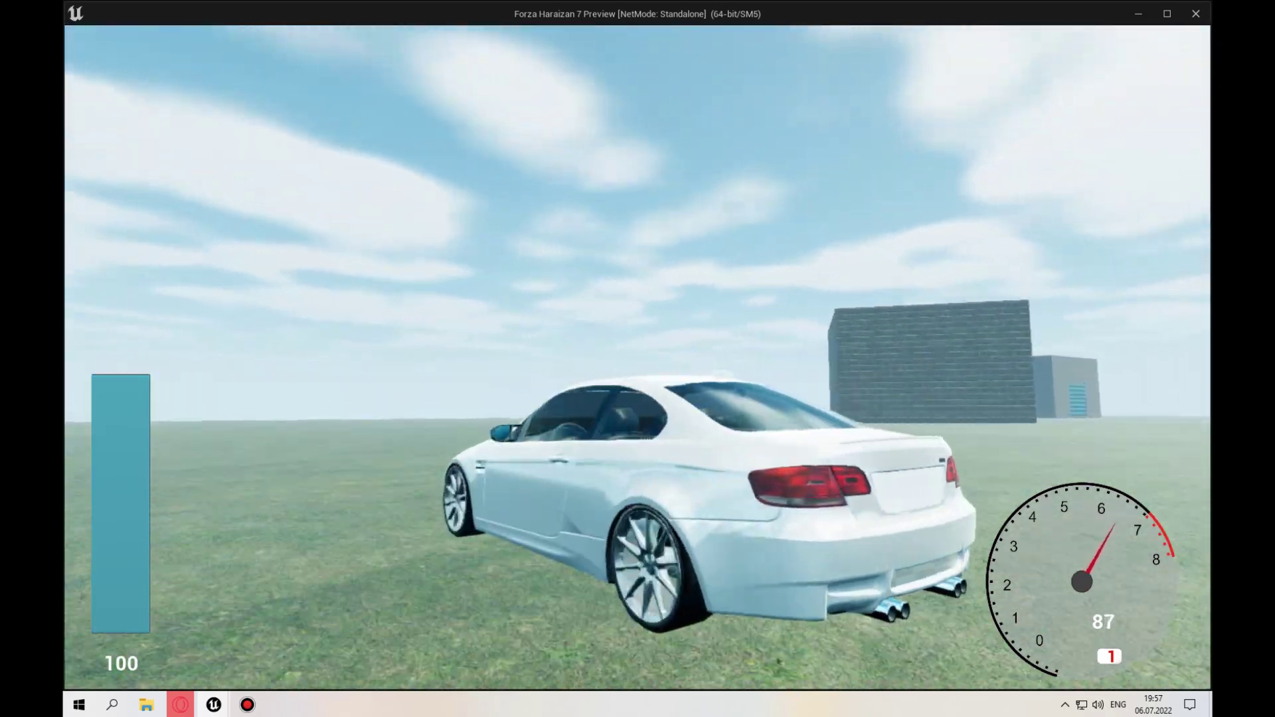
{"action": "key", "text": "d"}
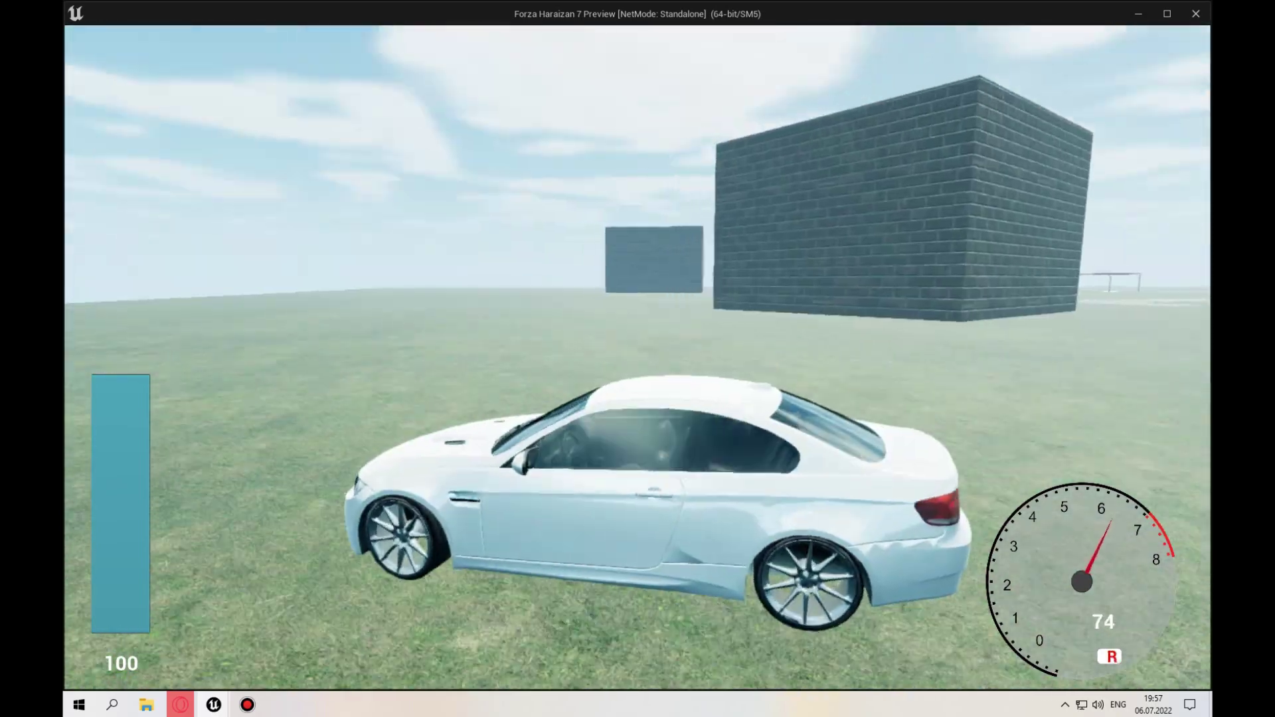
{"action": "key", "text": "Escape"}
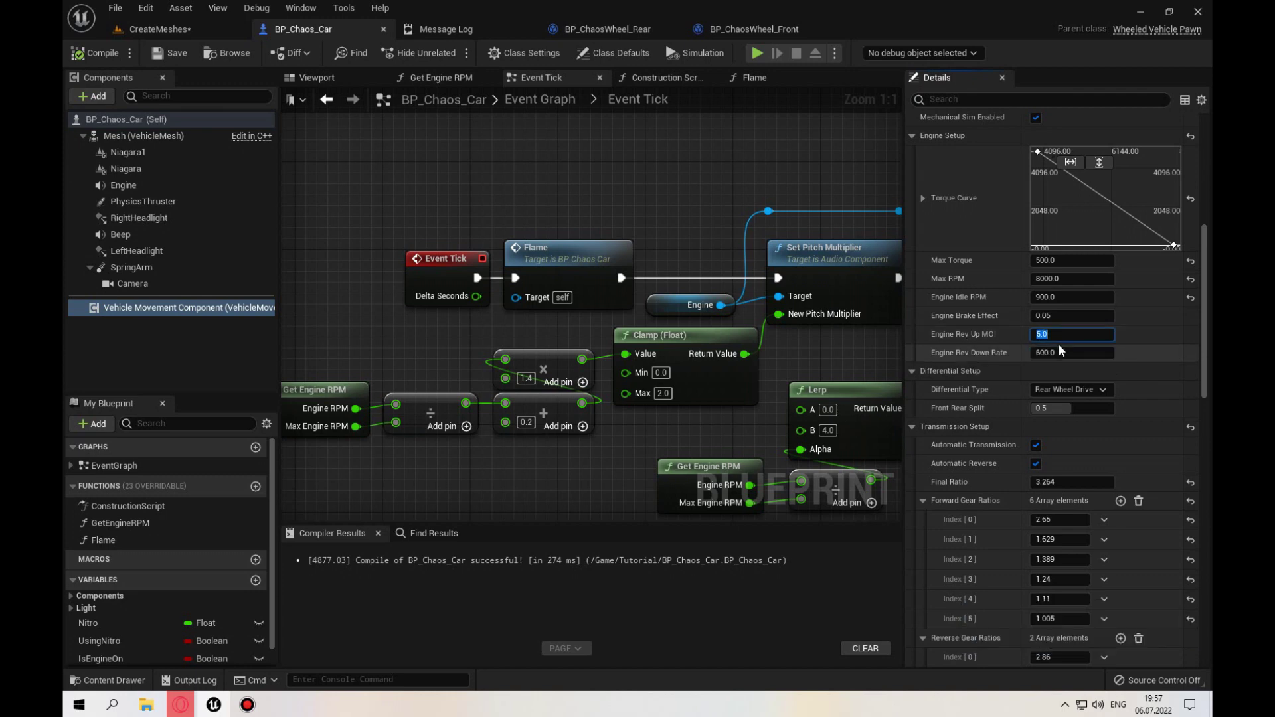
Step: Set Engine Rev Up MOI to 100, then test-drive the car with a nitro boost
{"action": "type", "text": "00"}
{"action": "key", "text": "Return"}
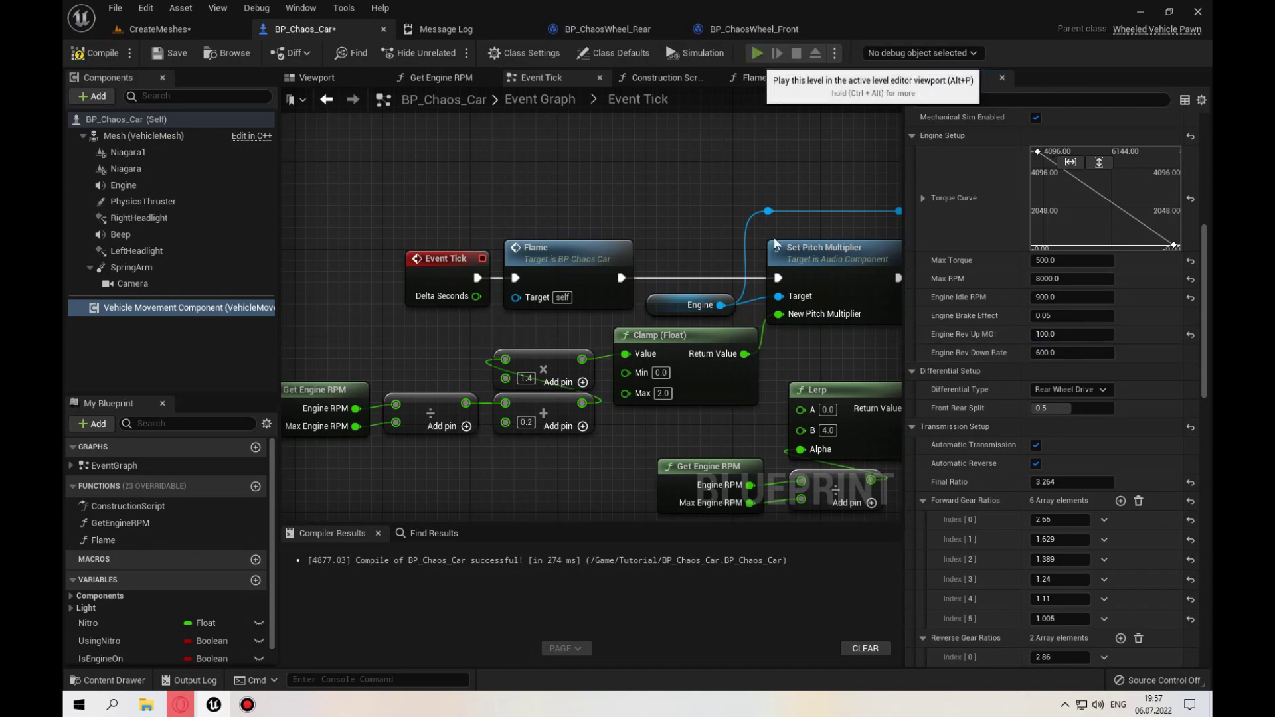
{"action": "key", "text": "w"}
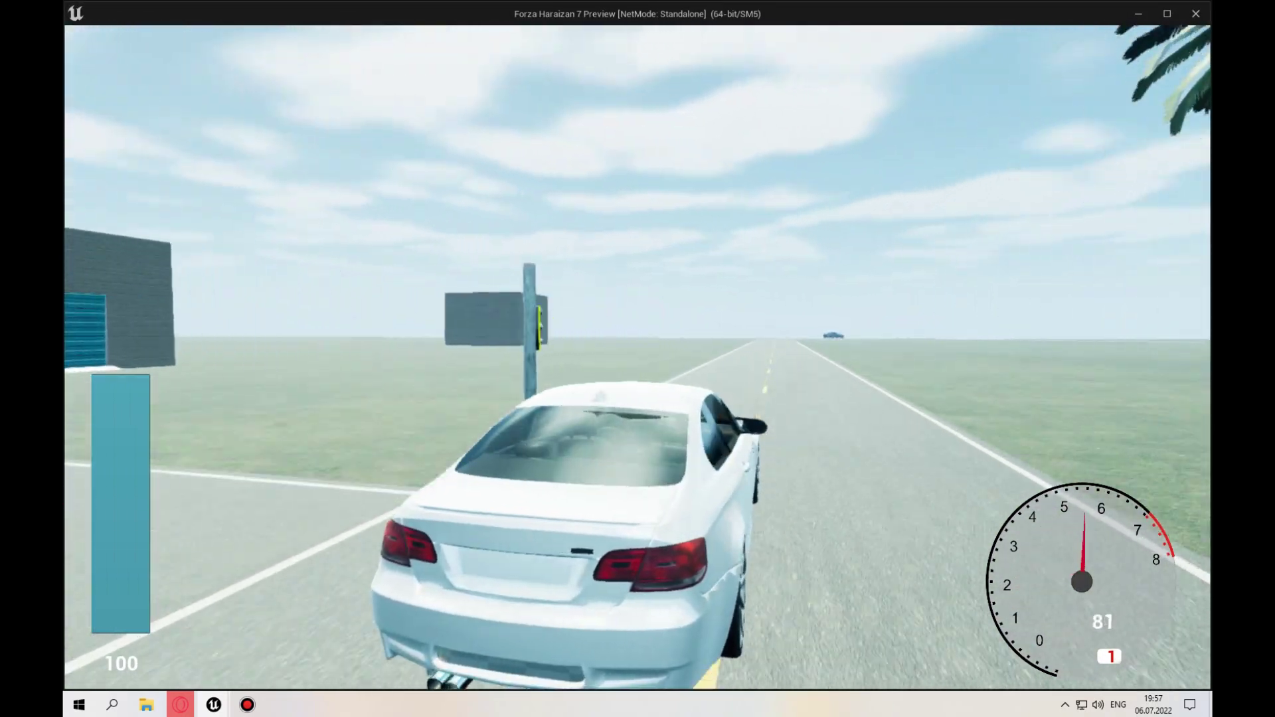
{"action": "key", "text": "shift"}
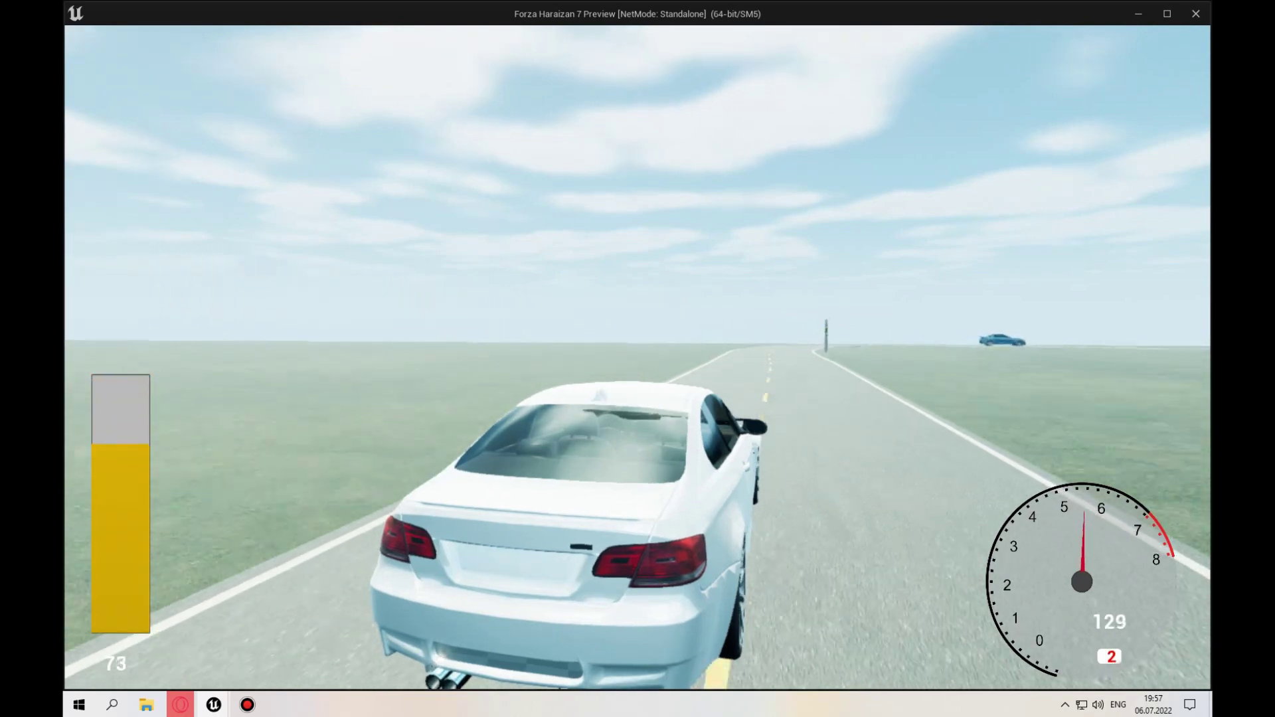
{"action": "key", "text": "Escape"}
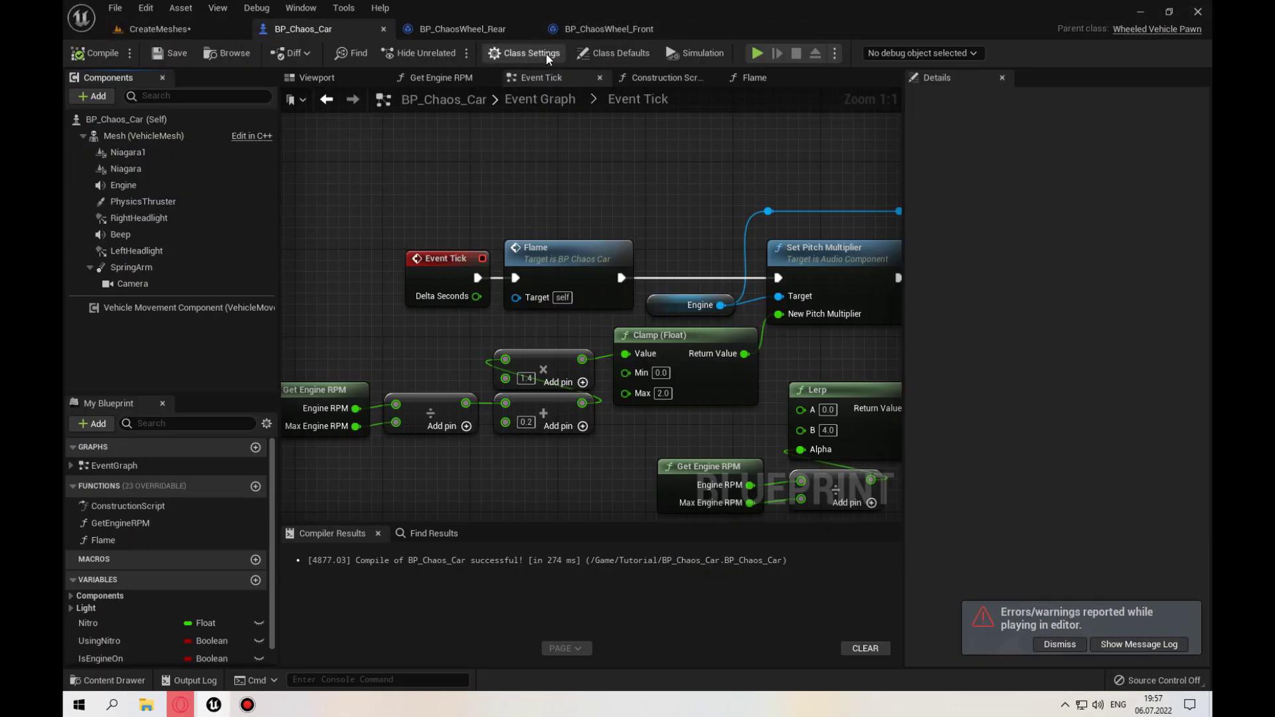
Step: Set Wheel Load Ratio to 0 in BP_ChaosWheel_Front and compile it
{"action": "left_click_drag", "start_coordinate": [592, 31], "coordinate": [429, 38]}
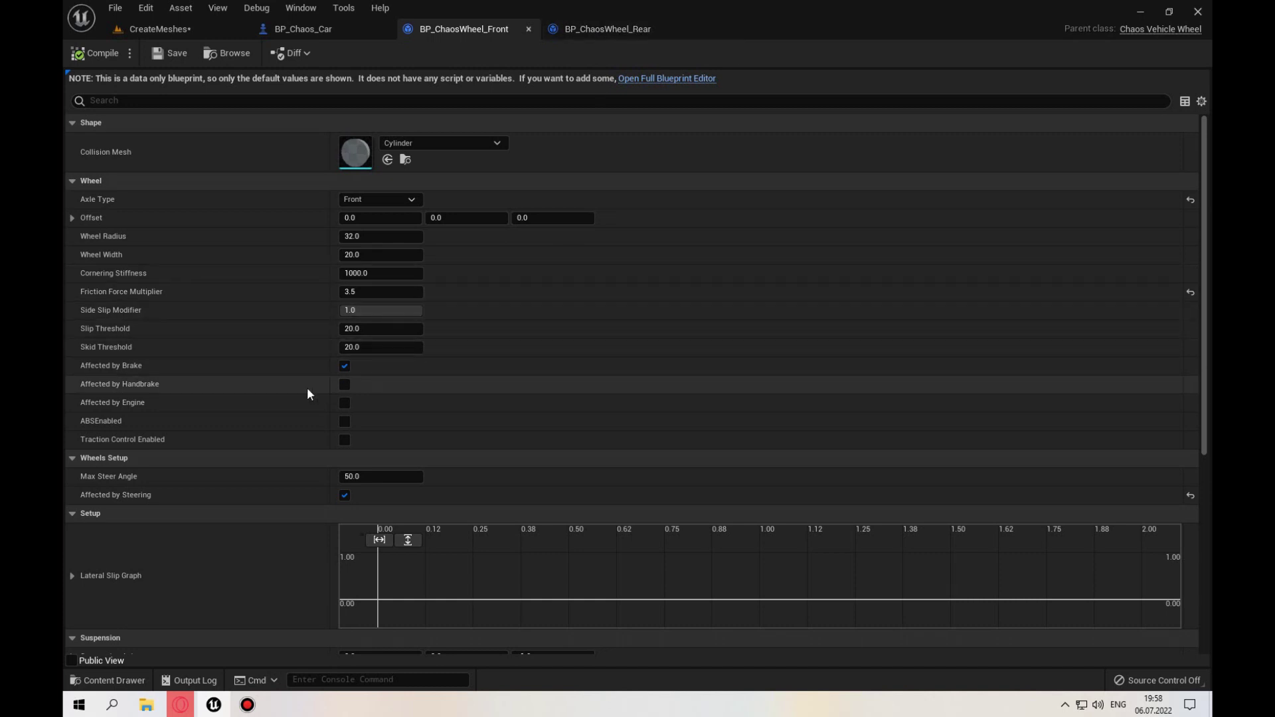
{"action": "scroll", "coordinate": [158, 448], "scroll_direction": "down", "scroll_amount": 5}
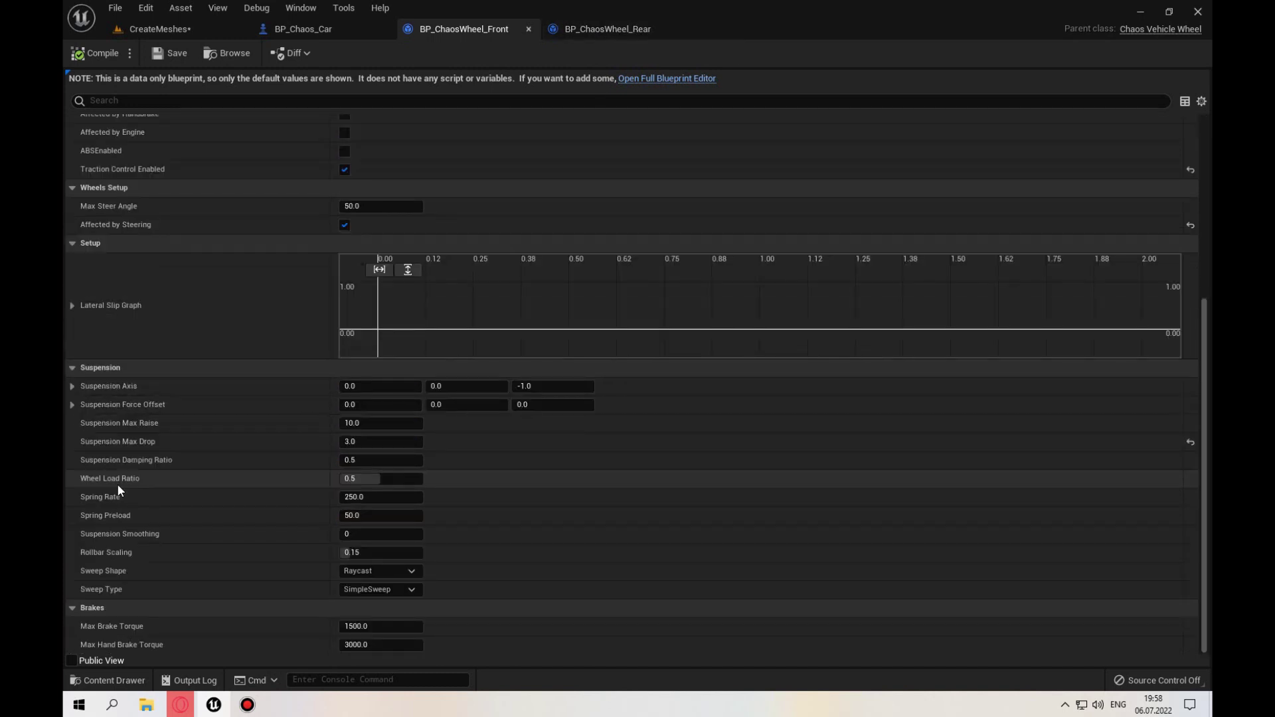
{"action": "mouse_move", "coordinate": [121, 484]}
{"action": "mouse_move", "coordinate": [362, 481]}
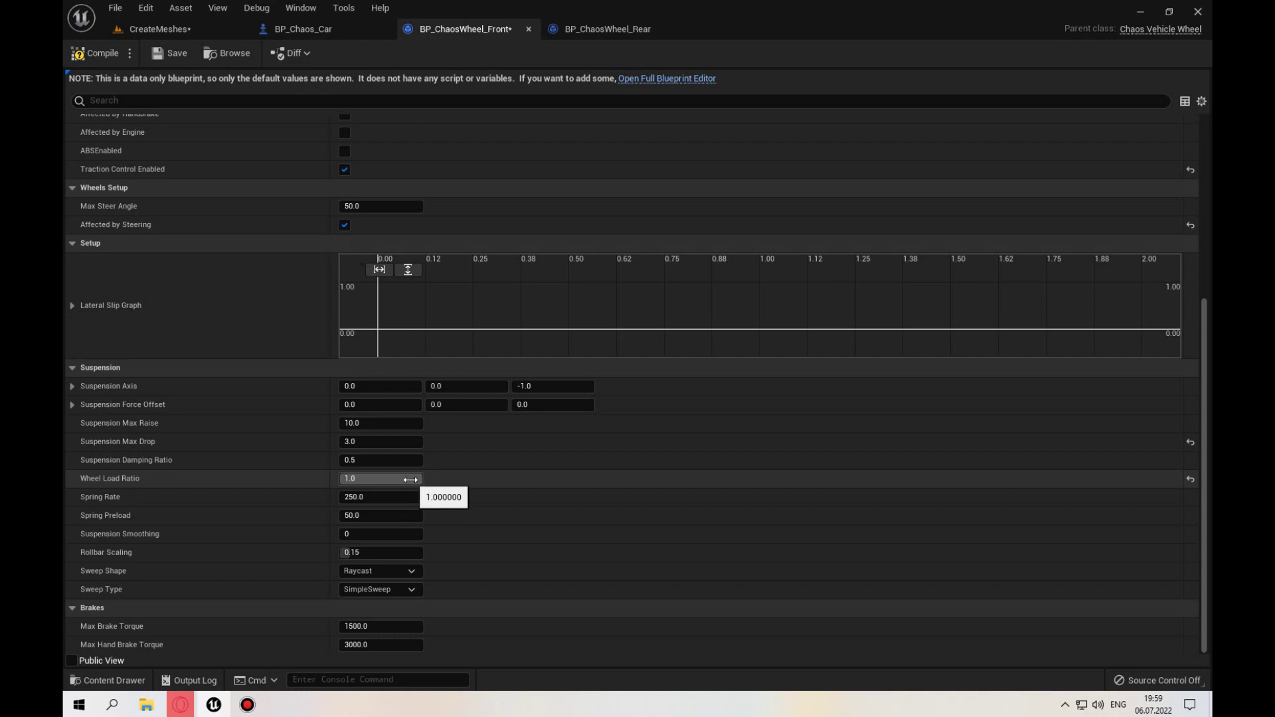
{"action": "left_click", "coordinate": [118, 53]}
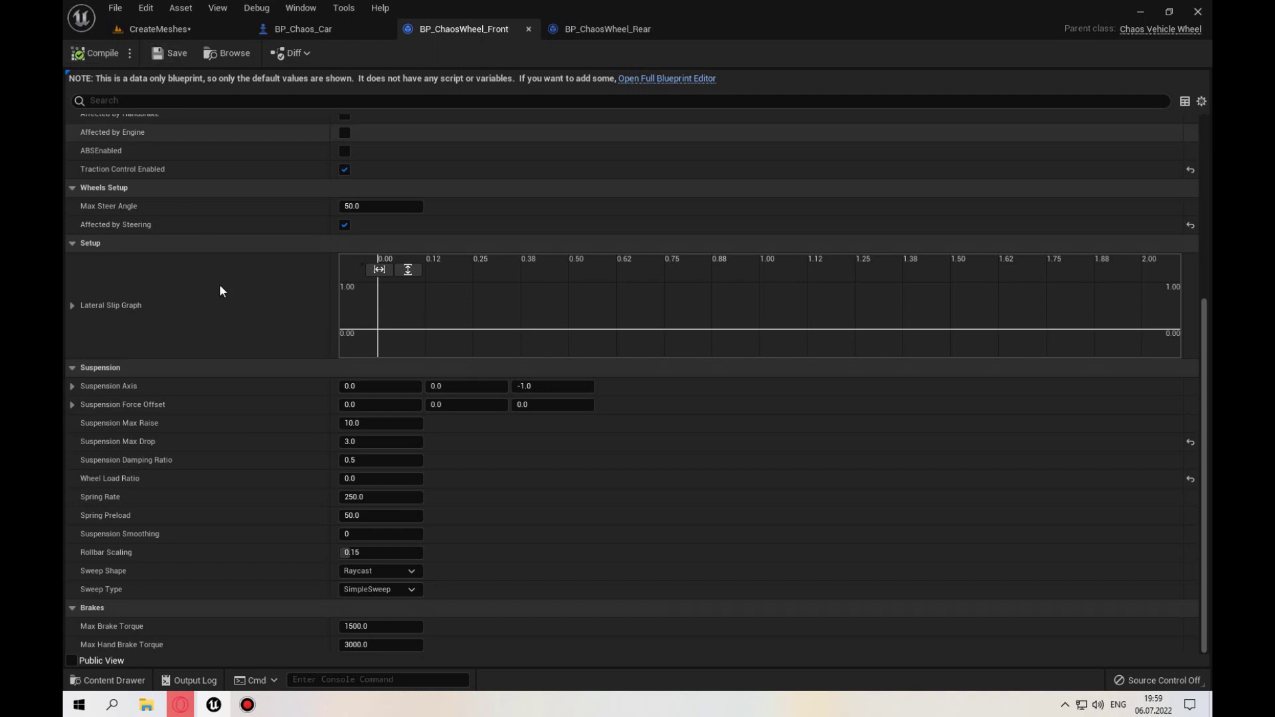
Step: Set Wheel Load Ratio to 0 in BP_ChaosWheel_Rear and save it
{"action": "scroll", "coordinate": [251, 247], "scroll_direction": "up", "scroll_amount": 3}
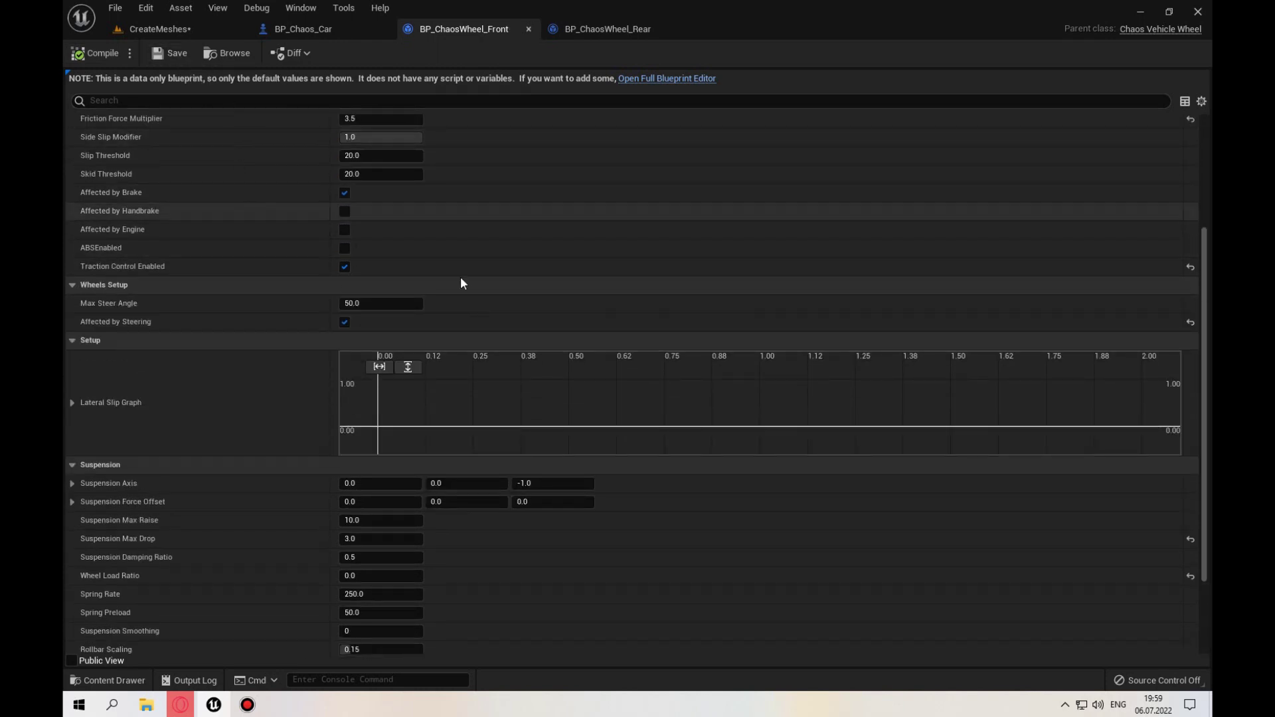
{"action": "left_click", "coordinate": [578, 27]}
{"action": "scroll", "coordinate": [240, 181], "scroll_direction": "down", "scroll_amount": 8}
{"action": "scroll", "coordinate": [239, 181], "scroll_direction": "up", "scroll_amount": 1}
{"action": "left_click_drag", "start_coordinate": [376, 479], "coordinate": [342, 478]}
{"action": "left_click", "coordinate": [170, 54]}
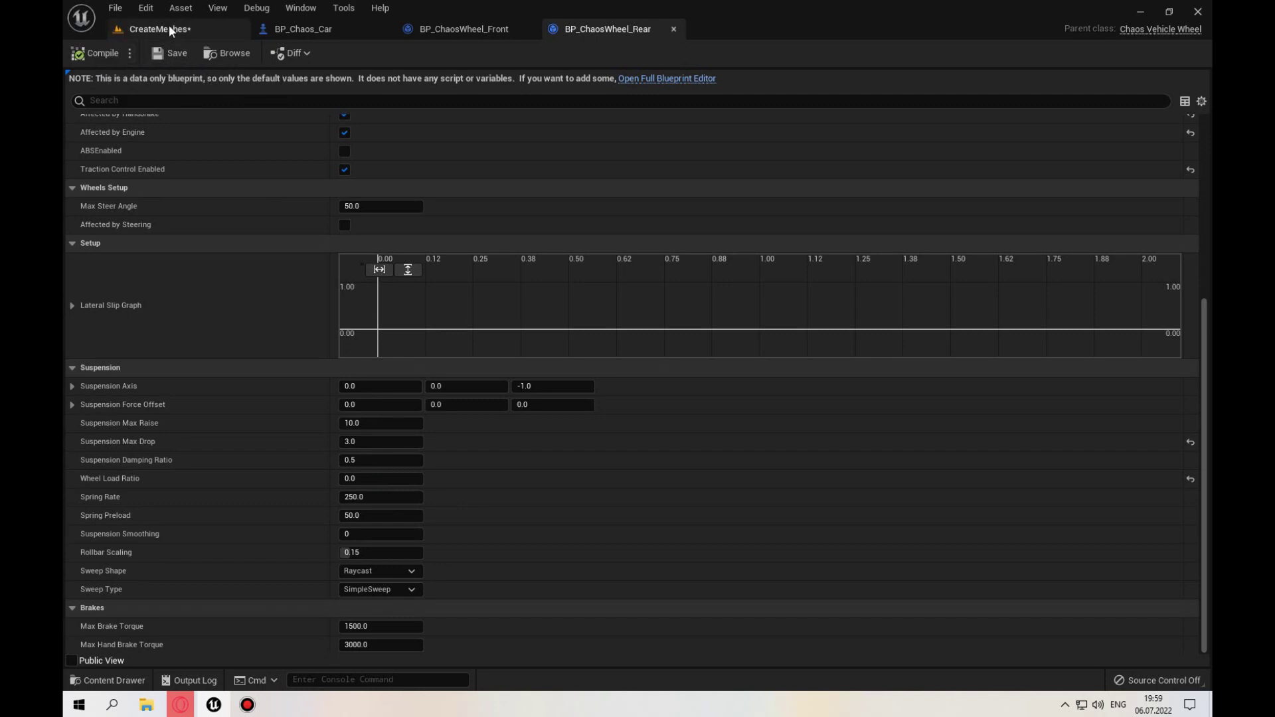
Step: Run the level briefly, then return to BP_Chaos_Car's graph
{"action": "left_click", "coordinate": [152, 28]}
{"action": "key", "text": "alt+p"}
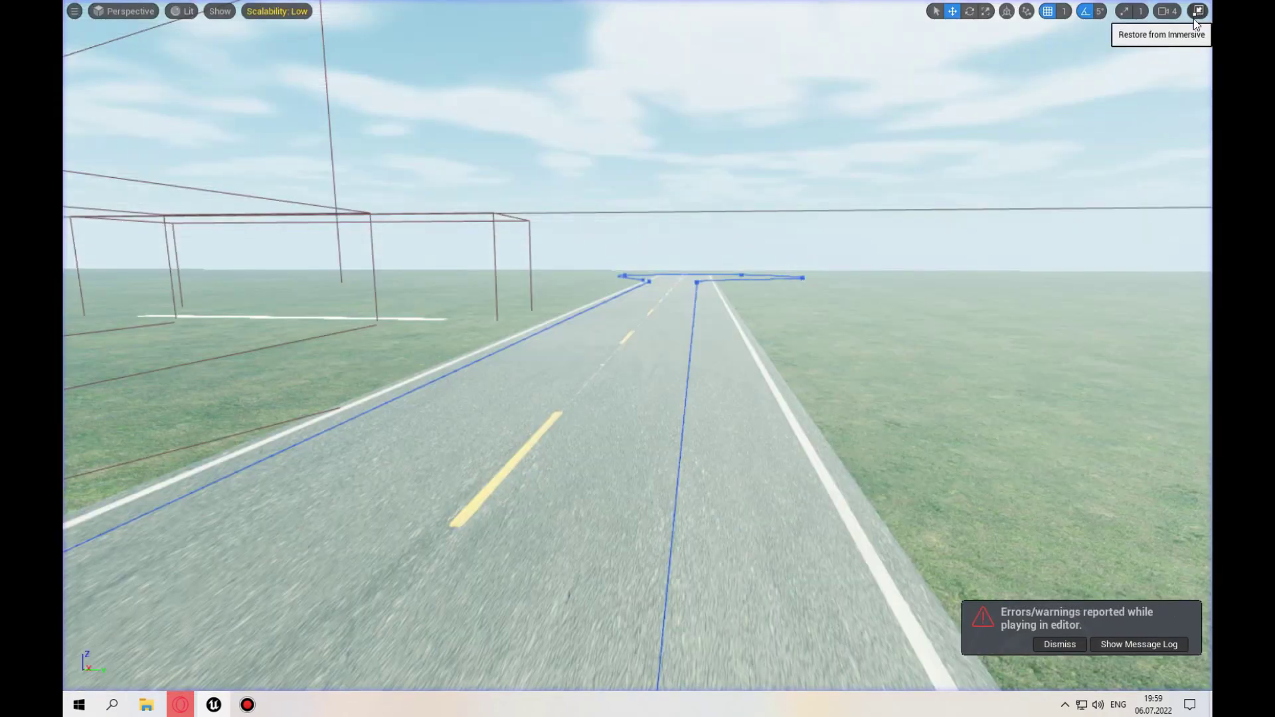
{"action": "key", "text": "Escape"}
{"action": "left_click", "coordinate": [303, 29]}
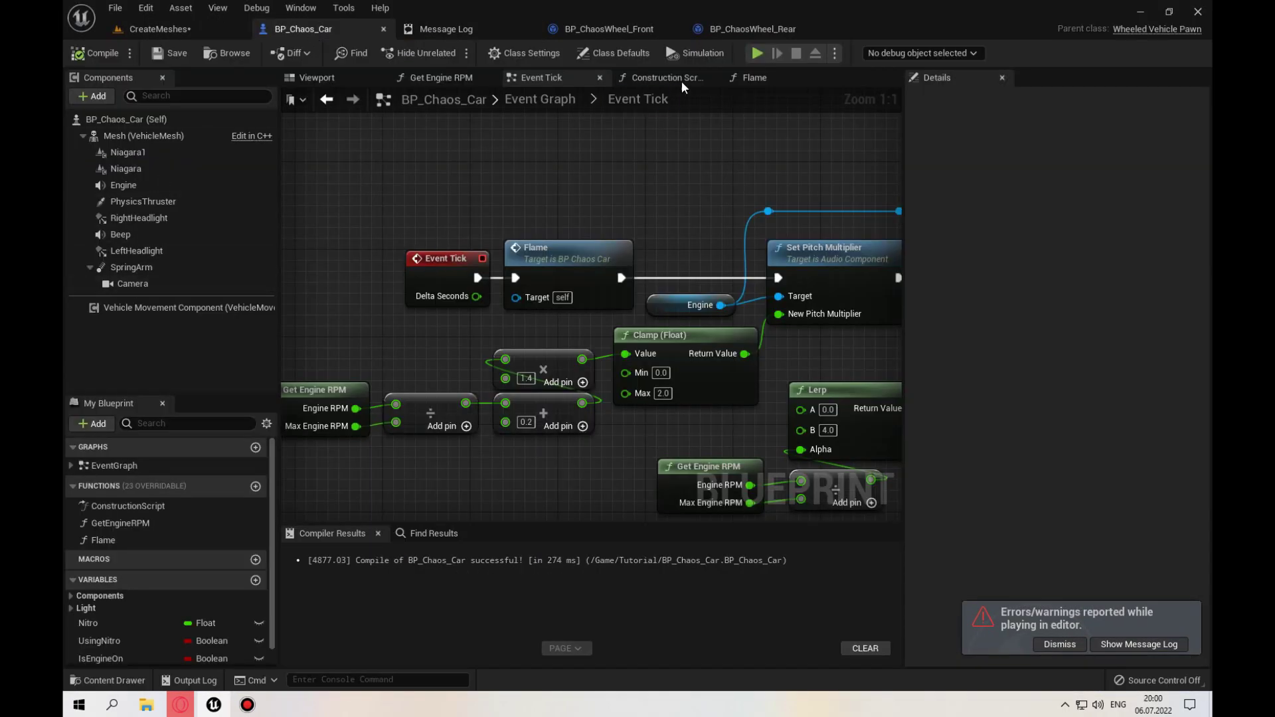
Step: Add a Branch node wired after Set Throttle Input
{"action": "scroll", "coordinate": [454, 186], "scroll_direction": "down", "scroll_amount": 5}
{"action": "scroll", "coordinate": [449, 216], "scroll_direction": "down", "scroll_amount": 4}
{"action": "scroll", "coordinate": [467, 216], "scroll_direction": "down", "scroll_amount": 2}
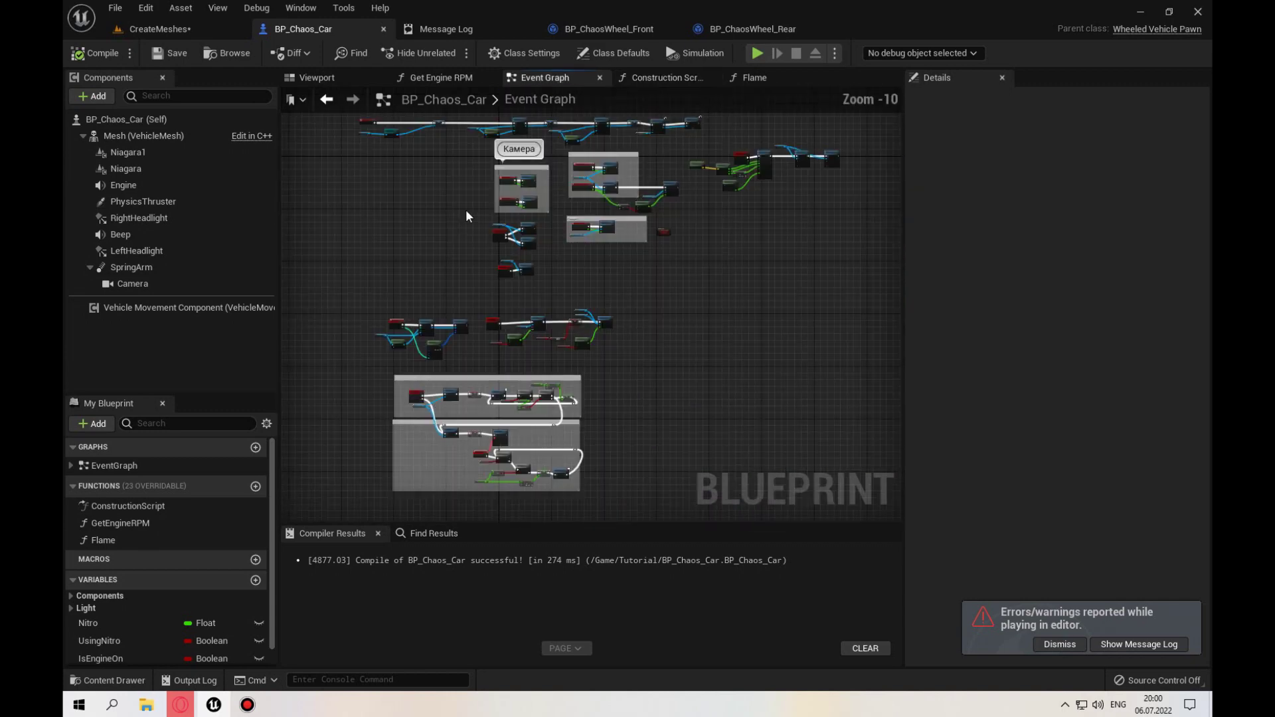
{"action": "scroll", "coordinate": [598, 192], "scroll_direction": "up", "scroll_amount": 9}
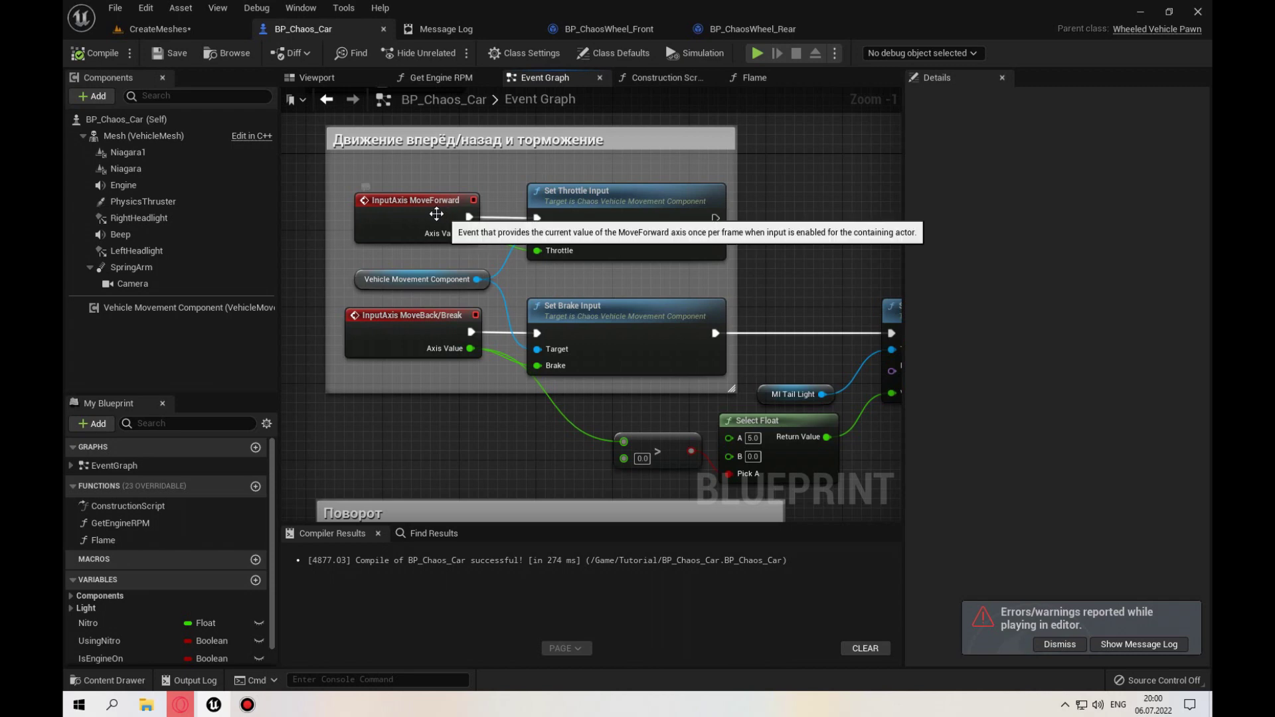
{"action": "left_click_drag", "start_coordinate": [715, 218], "coordinate": [790, 222]}
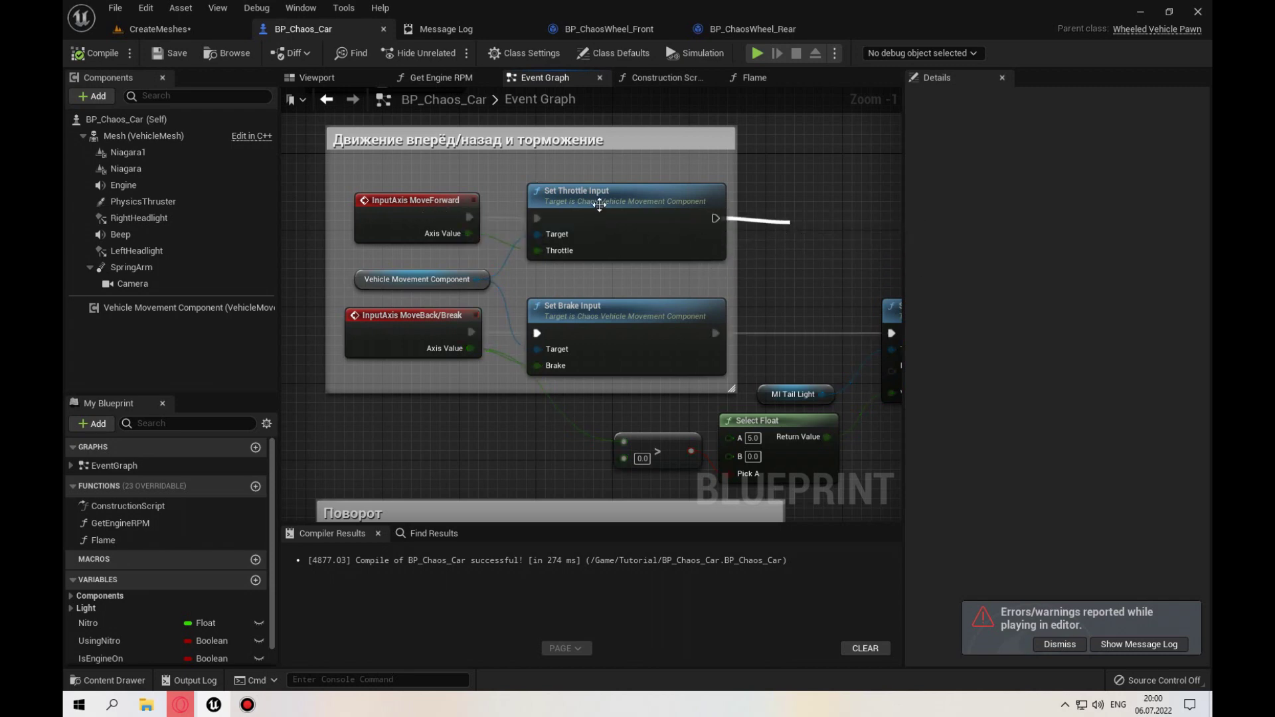
{"action": "right_click_drag", "start_coordinate": [604, 213], "coordinate": [560, 212]}
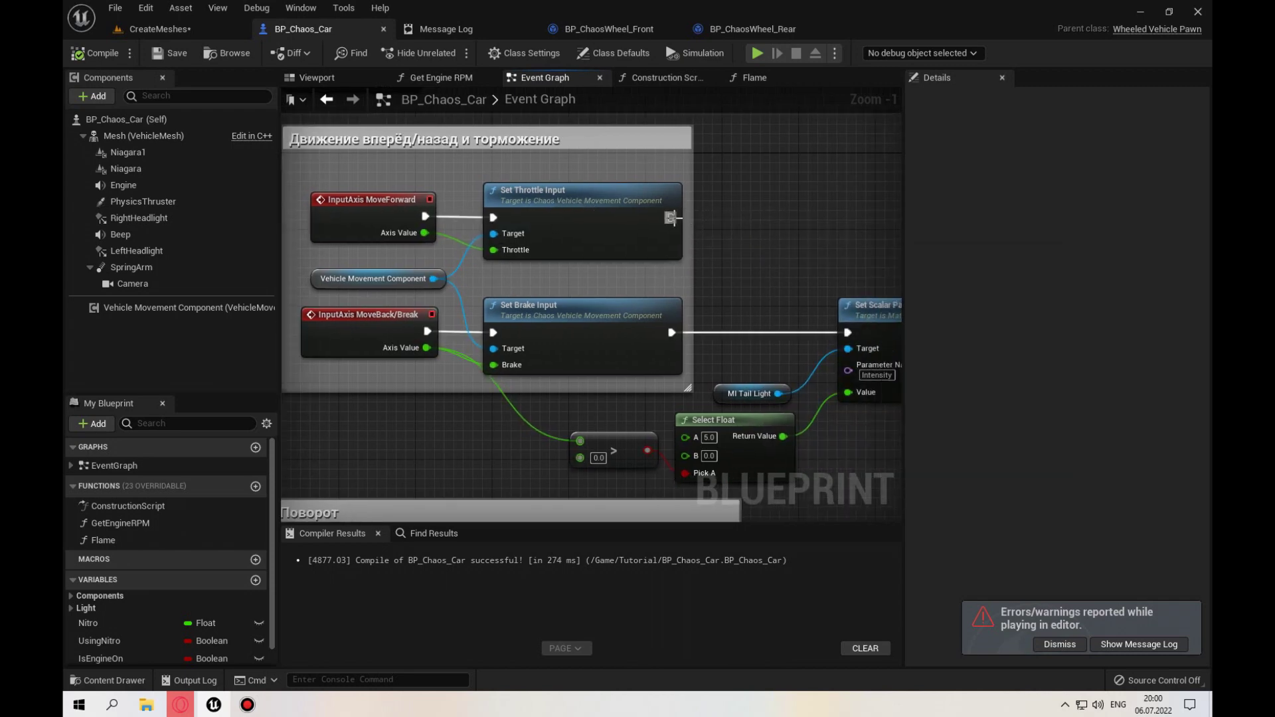
{"action": "left_click_drag", "start_coordinate": [671, 217], "coordinate": [771, 226]}
{"action": "type", "text": "bra"}
{"action": "key", "text": "Return"}
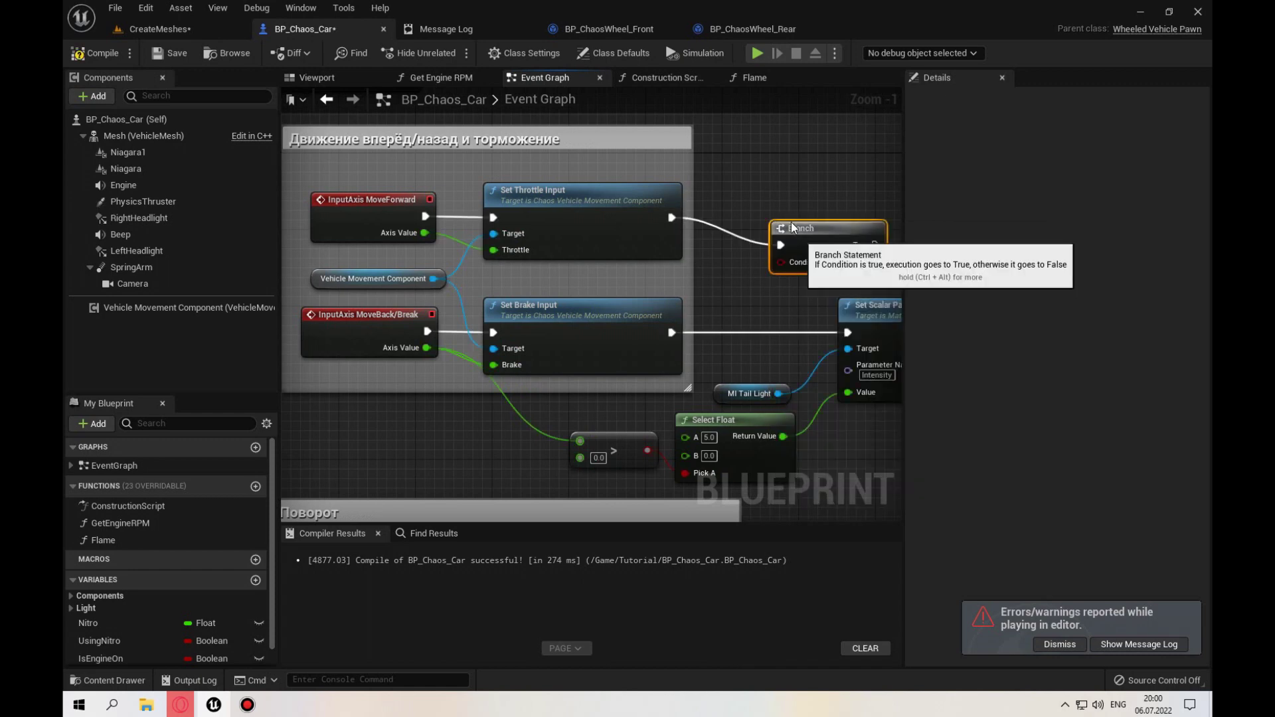
Step: Add a Get Forward Speed node reading the Vehicle Movement Component
{"action": "left_click_drag", "start_coordinate": [433, 279], "coordinate": [704, 266]}
{"action": "type", "text": "get"}
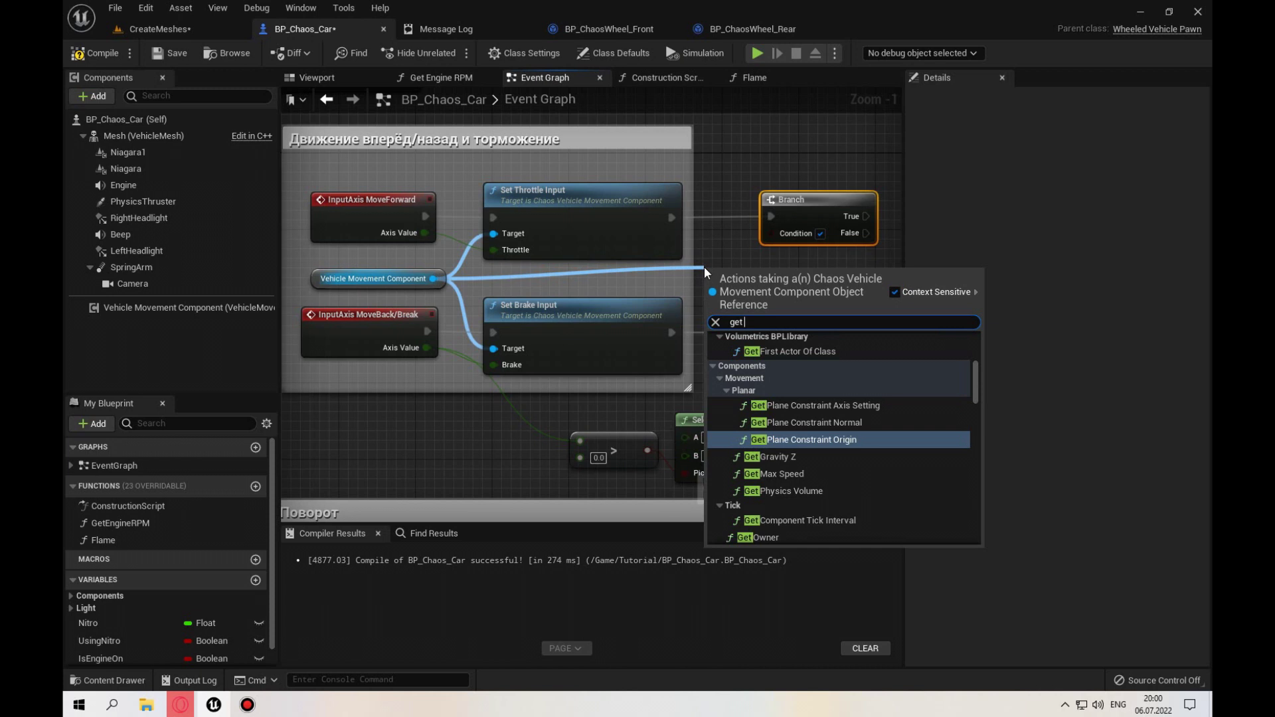
{"action": "type", "text": " spee"}
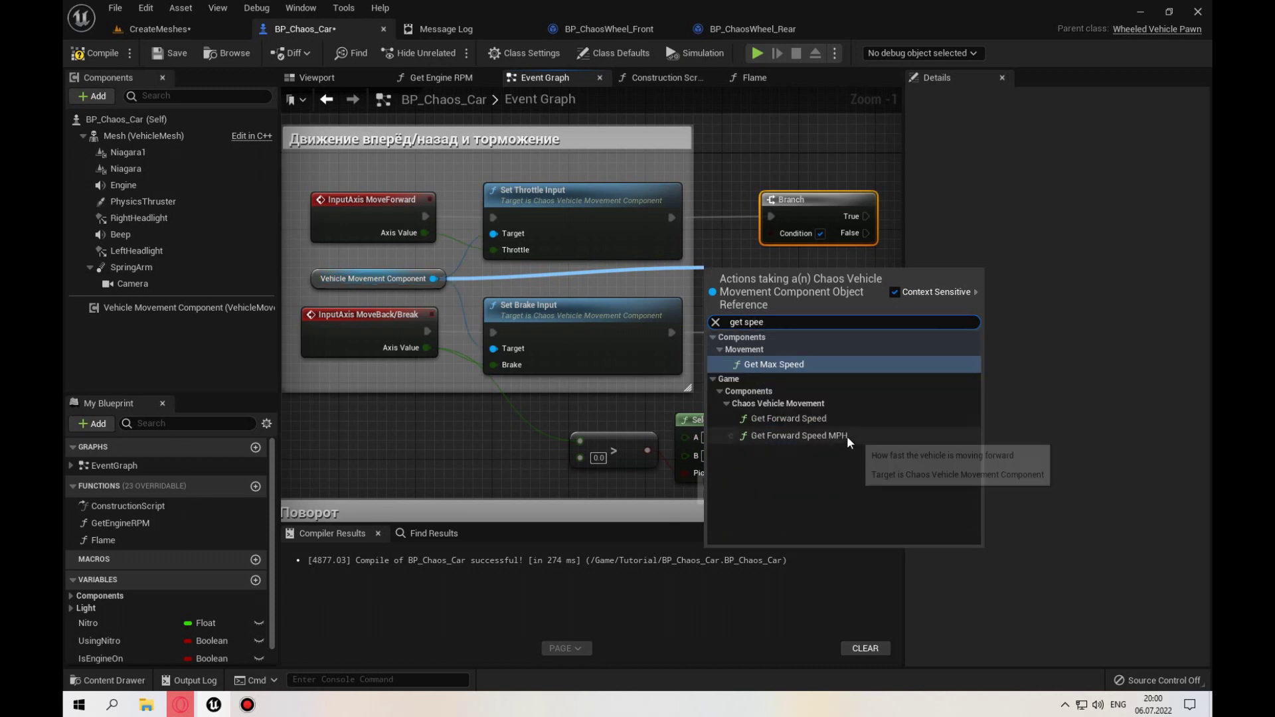
{"action": "left_click", "coordinate": [844, 420]}
{"action": "left_click_drag", "start_coordinate": [746, 269], "coordinate": [572, 209]}
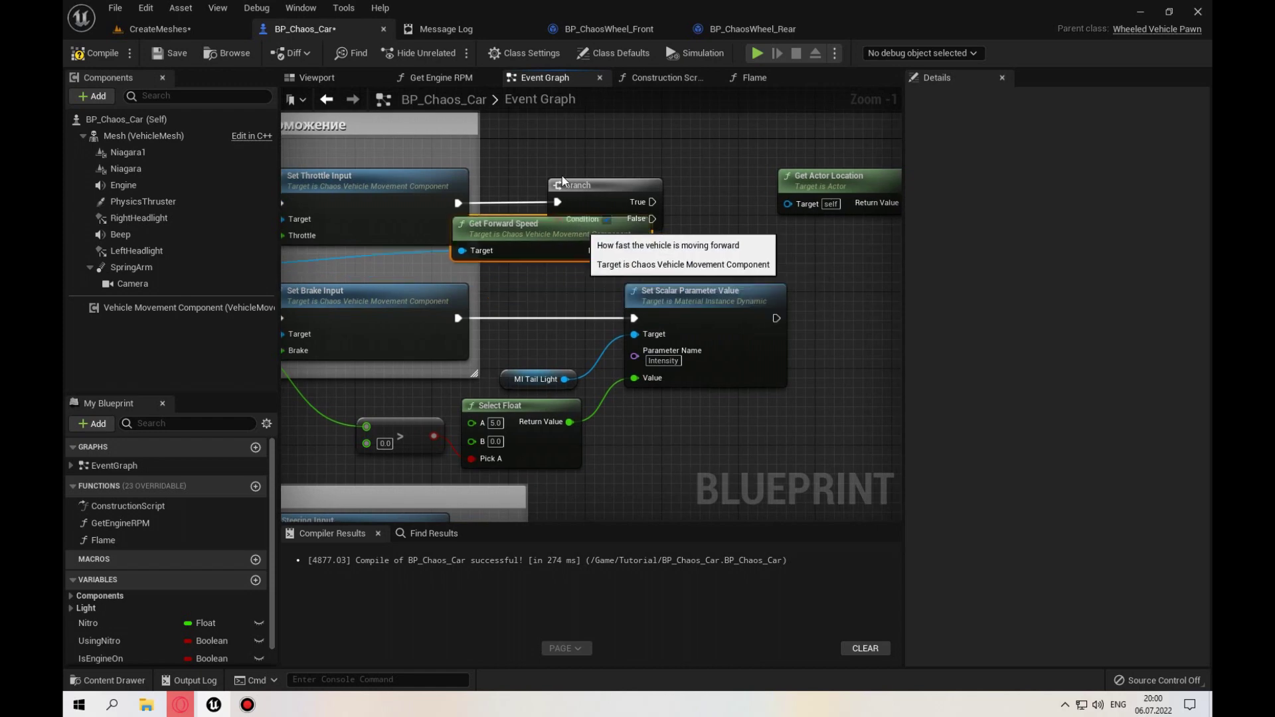
{"action": "right_click_drag", "start_coordinate": [572, 209], "coordinate": [586, 213]}
{"action": "mouse_move", "coordinate": [605, 227]}
{"action": "left_mouse_down"}
{"action": "mouse_move", "coordinate": [611, 238]}
{"action": "mouse_move", "coordinate": [693, 225]}
{"action": "left_mouse_up"}
Step: Multiply the forward speed by 0.036 and arrange the speed nodes
{"action": "type", "text": "*"}
{"action": "key", "text": "Return"}
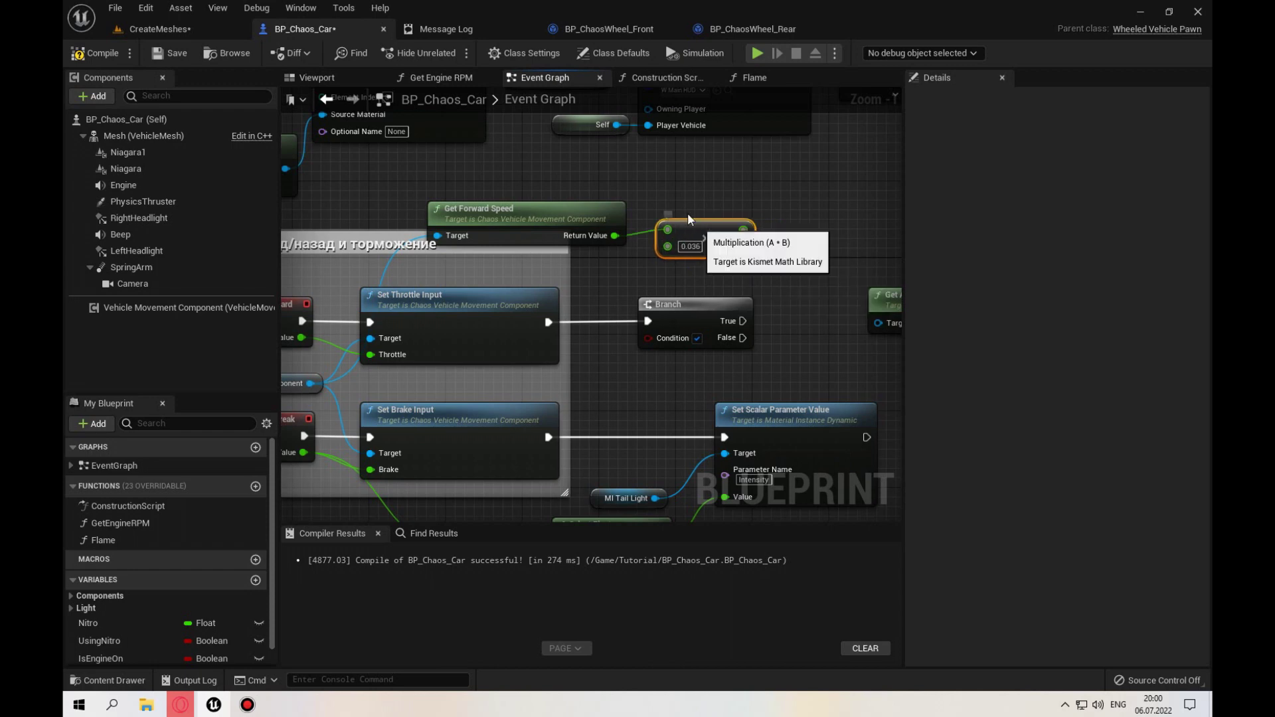
{"action": "left_click_drag", "start_coordinate": [717, 241], "coordinate": [660, 231]}
{"action": "left_click_drag", "start_coordinate": [542, 165], "coordinate": [389, 250], "text": "ctrl"}
{"action": "left_click", "coordinate": [364, 249], "text": "ctrl"}
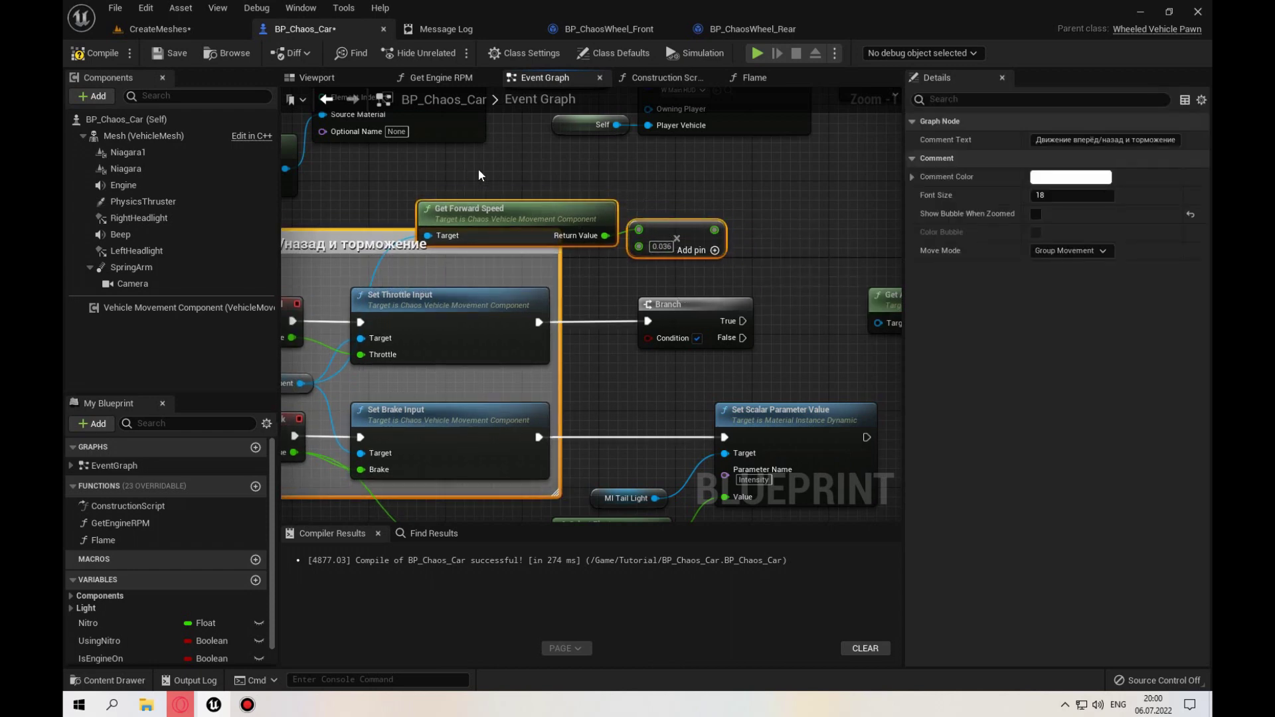
Step: Add a greater-than check comparing the multiplied speed against 60
{"action": "mouse_move", "coordinate": [675, 226]}
{"action": "left_mouse_down"}
{"action": "mouse_move", "coordinate": [608, 187]}
{"action": "mouse_move", "coordinate": [716, 215]}
{"action": "left_mouse_up"}
{"action": "type", "text": ">"}
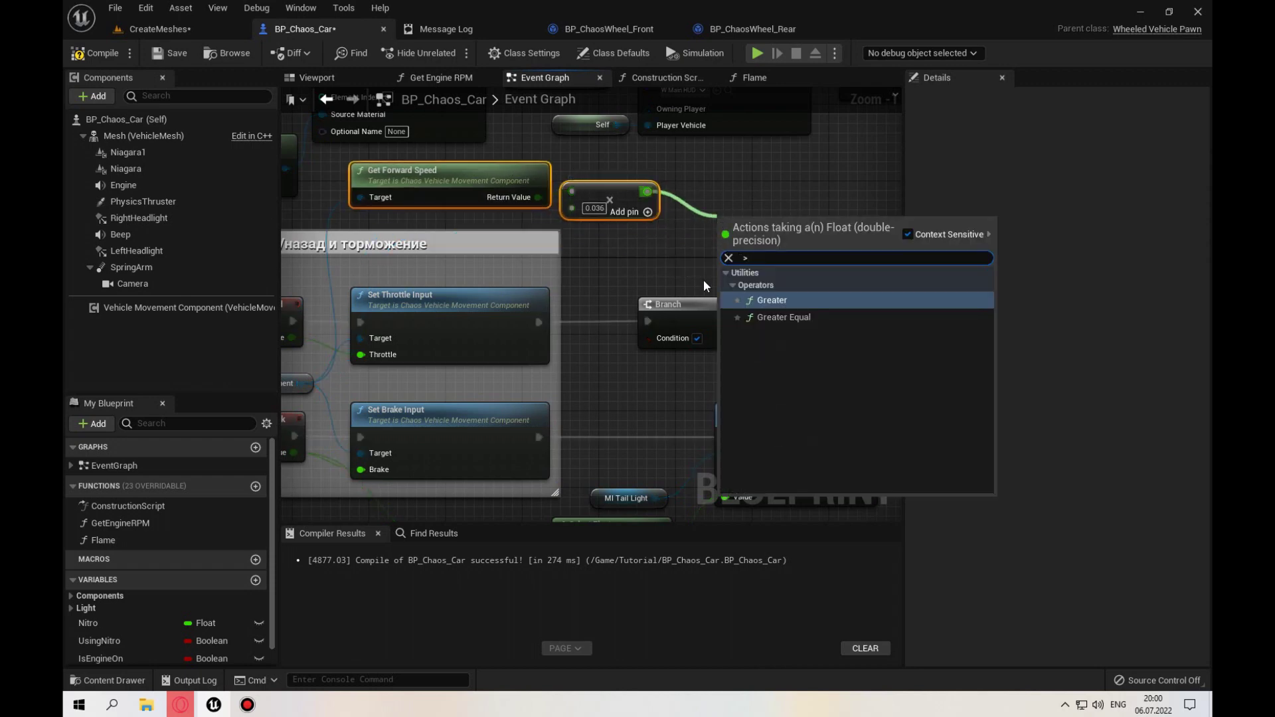
{"action": "key", "text": "Return"}
{"action": "mouse_move", "coordinate": [756, 229]}
{"action": "left_mouse_down"}
{"action": "mouse_move", "coordinate": [718, 199]}
{"action": "mouse_move", "coordinate": [803, 226]}
{"action": "left_mouse_up"}
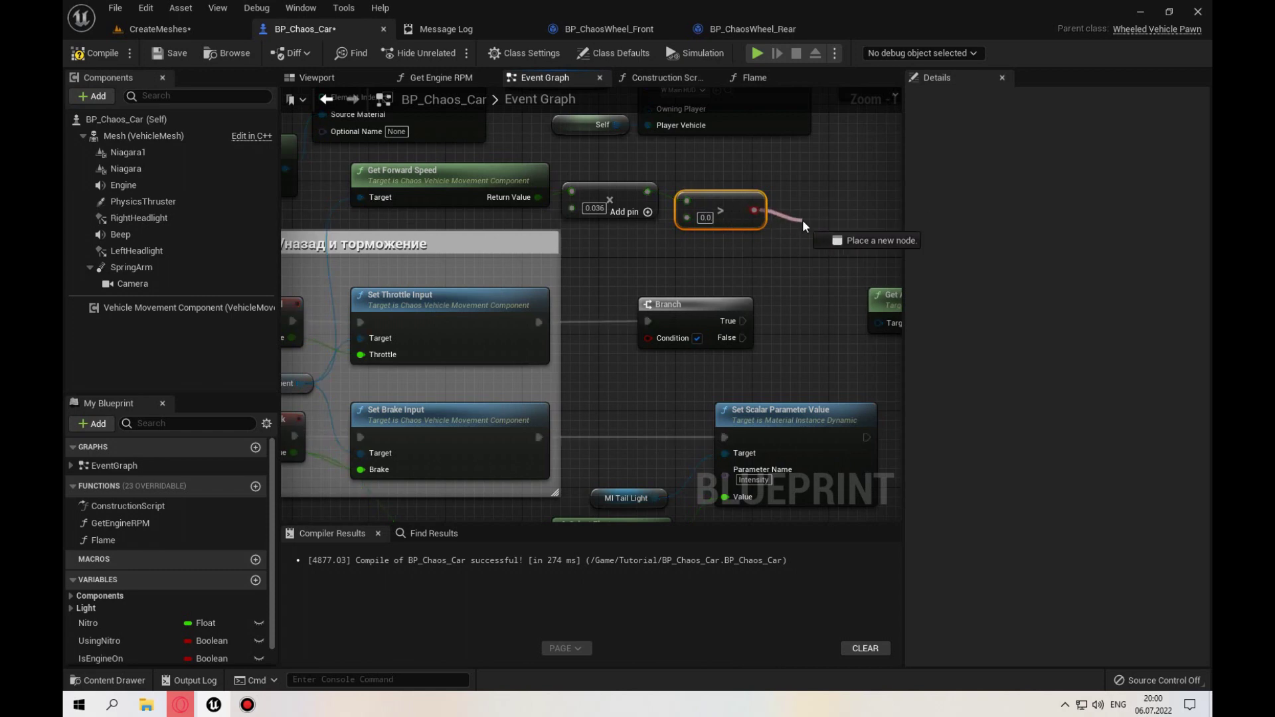
{"action": "left_click_drag", "start_coordinate": [803, 226], "coordinate": [803, 226]}
{"action": "left_click", "coordinate": [724, 201]}
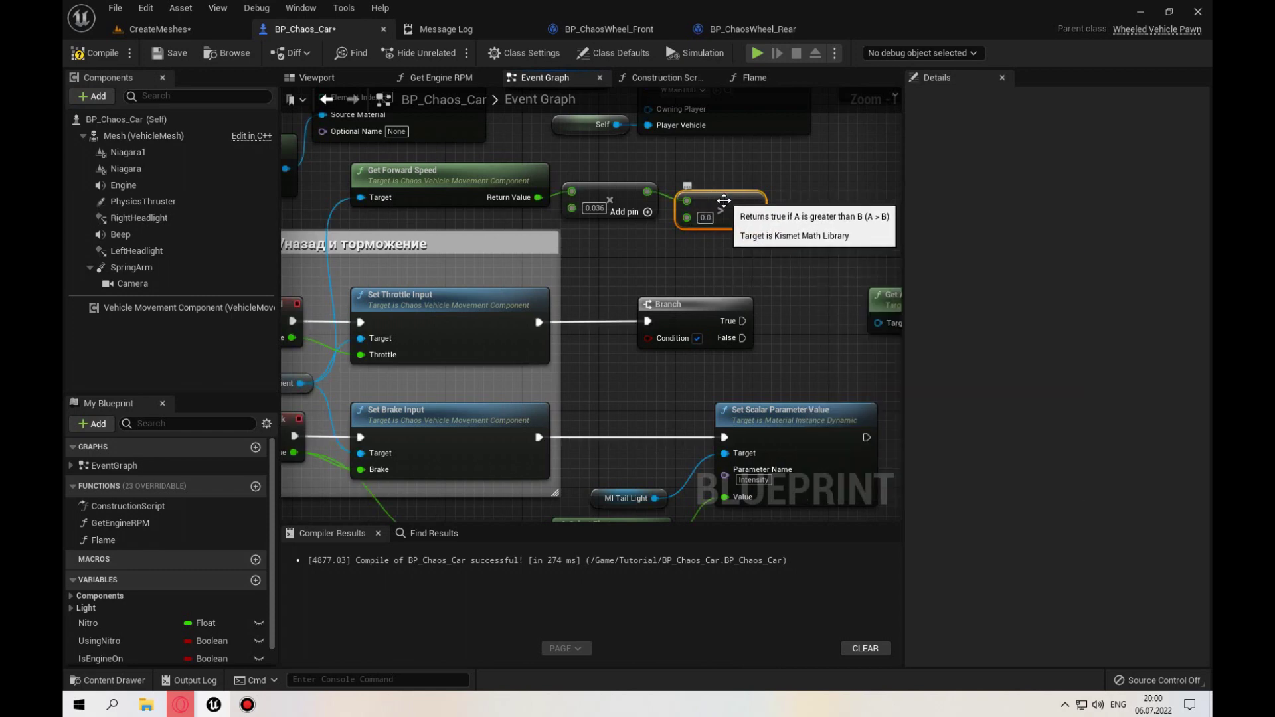
{"action": "left_click_drag", "start_coordinate": [706, 222], "coordinate": [696, 242]}
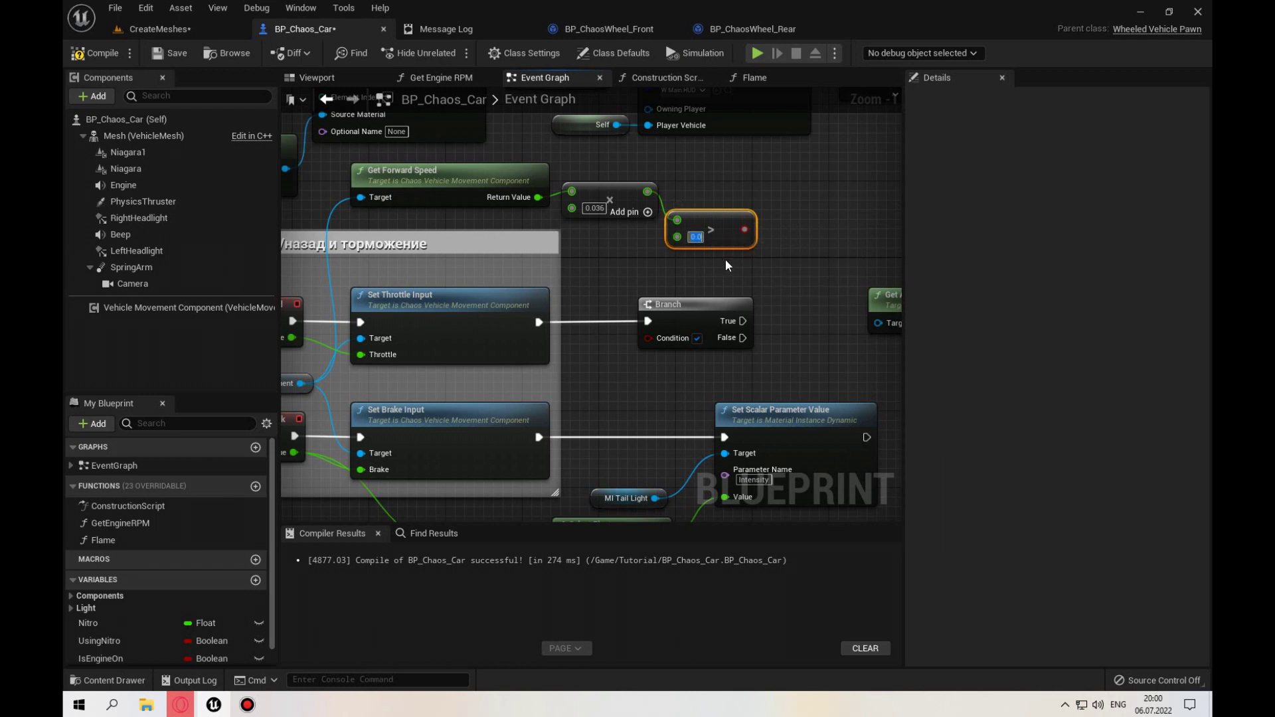
{"action": "type", "text": "60"}
{"action": "left_click", "coordinate": [709, 305]}
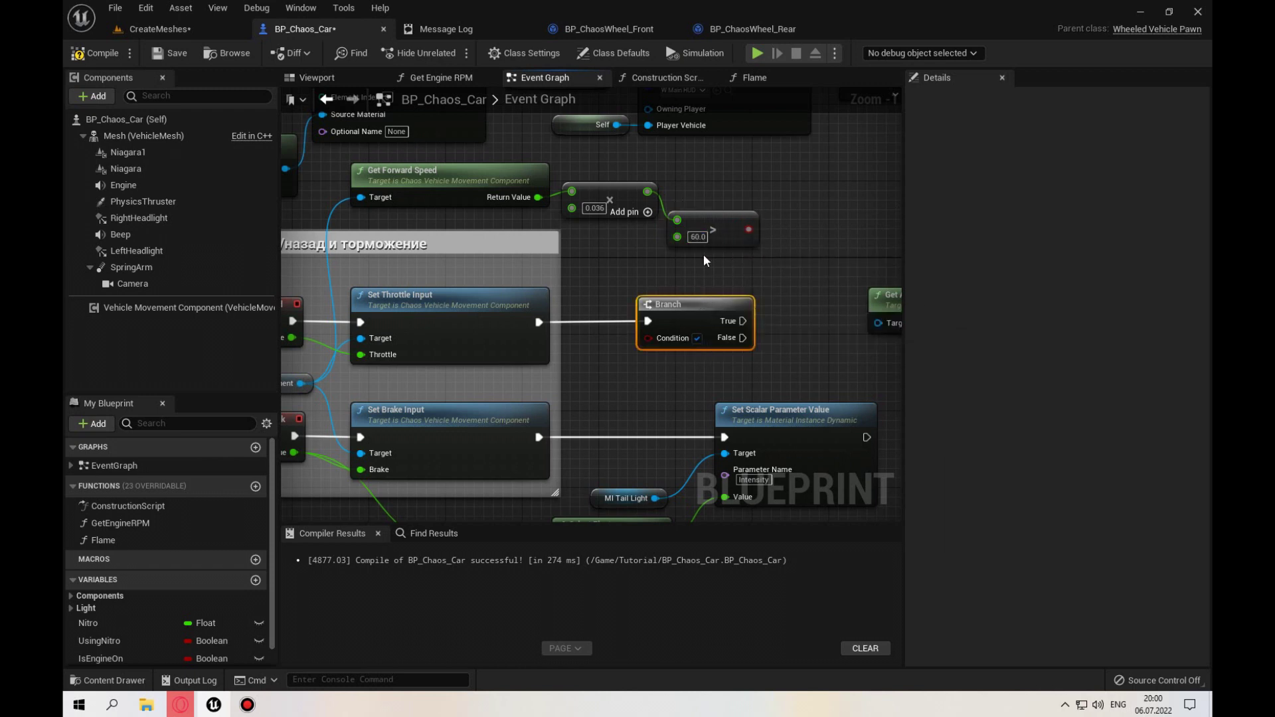
Step: Feed Throttle through a Select Float: A 0, B the forward Axis Value, Pick A from the speed check
{"action": "mouse_move", "coordinate": [414, 325]}
{"action": "left_mouse_down"}
{"action": "mouse_move", "coordinate": [690, 325]}
{"action": "mouse_move", "coordinate": [531, 279]}
{"action": "left_mouse_up"}
{"action": "left_click", "coordinate": [665, 505]}
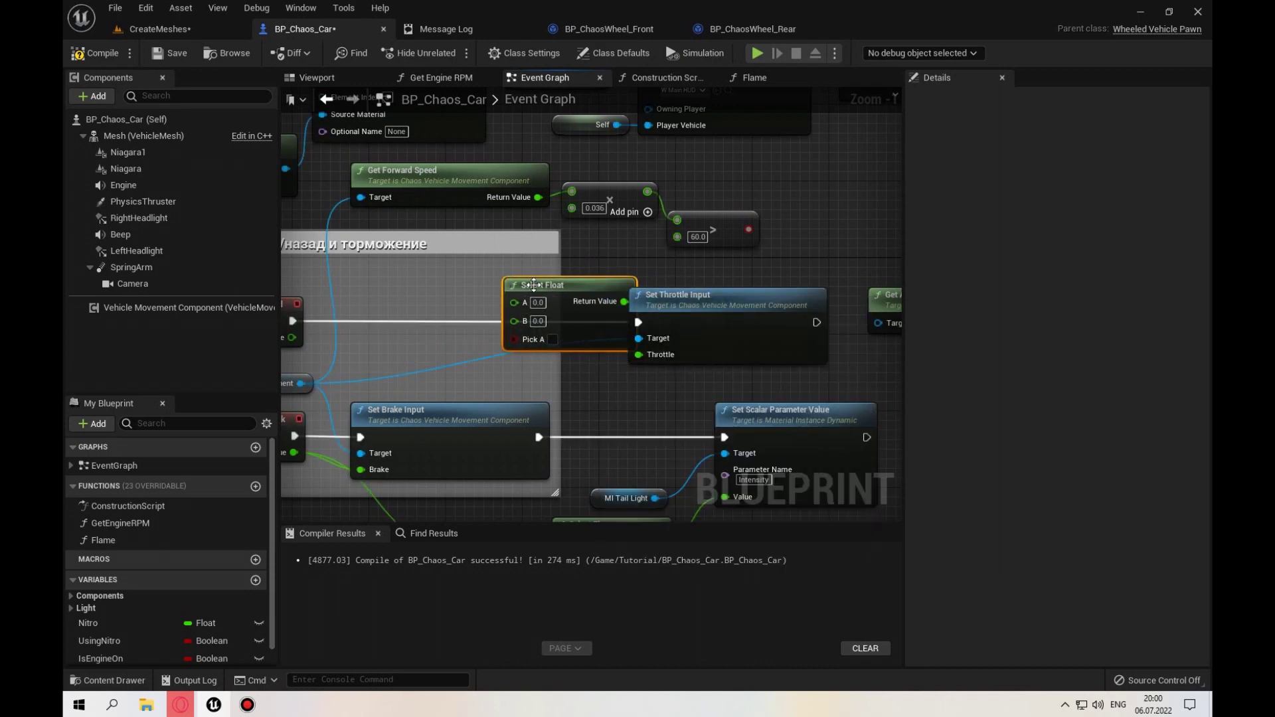
{"action": "left_click_drag", "start_coordinate": [515, 339], "coordinate": [749, 229]}
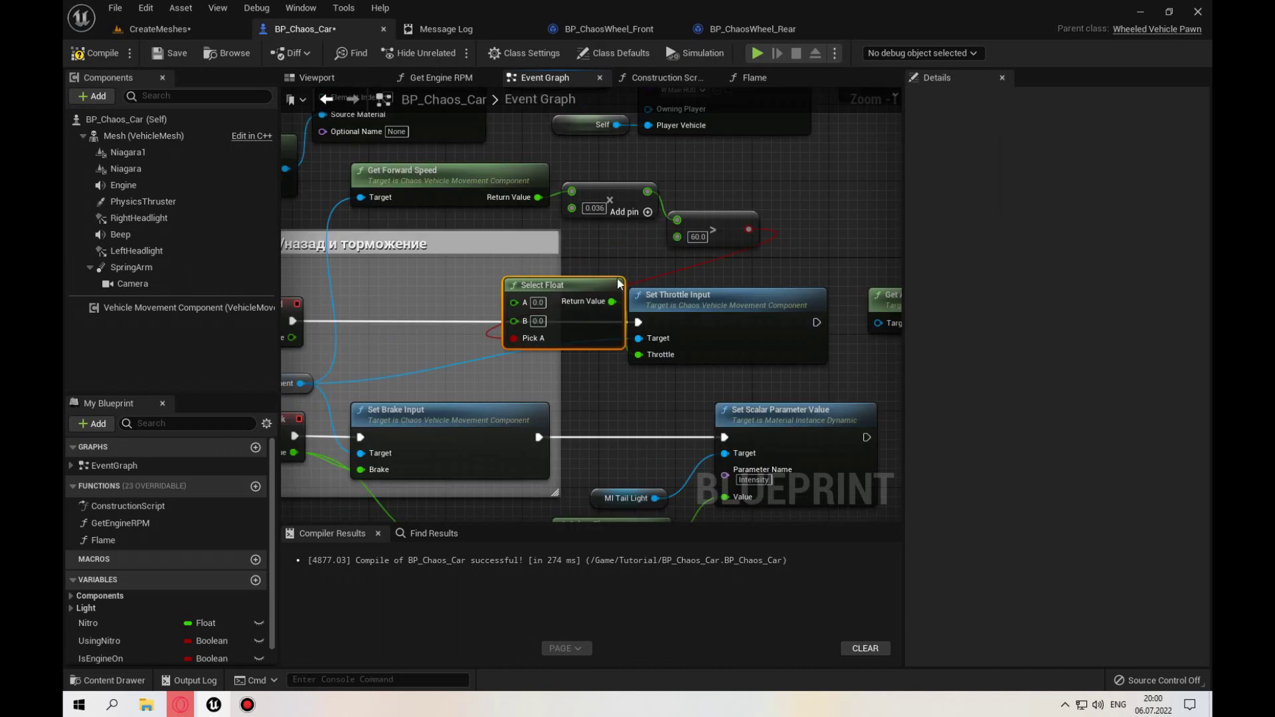
{"action": "left_click_drag", "start_coordinate": [563, 316], "coordinate": [554, 325]}
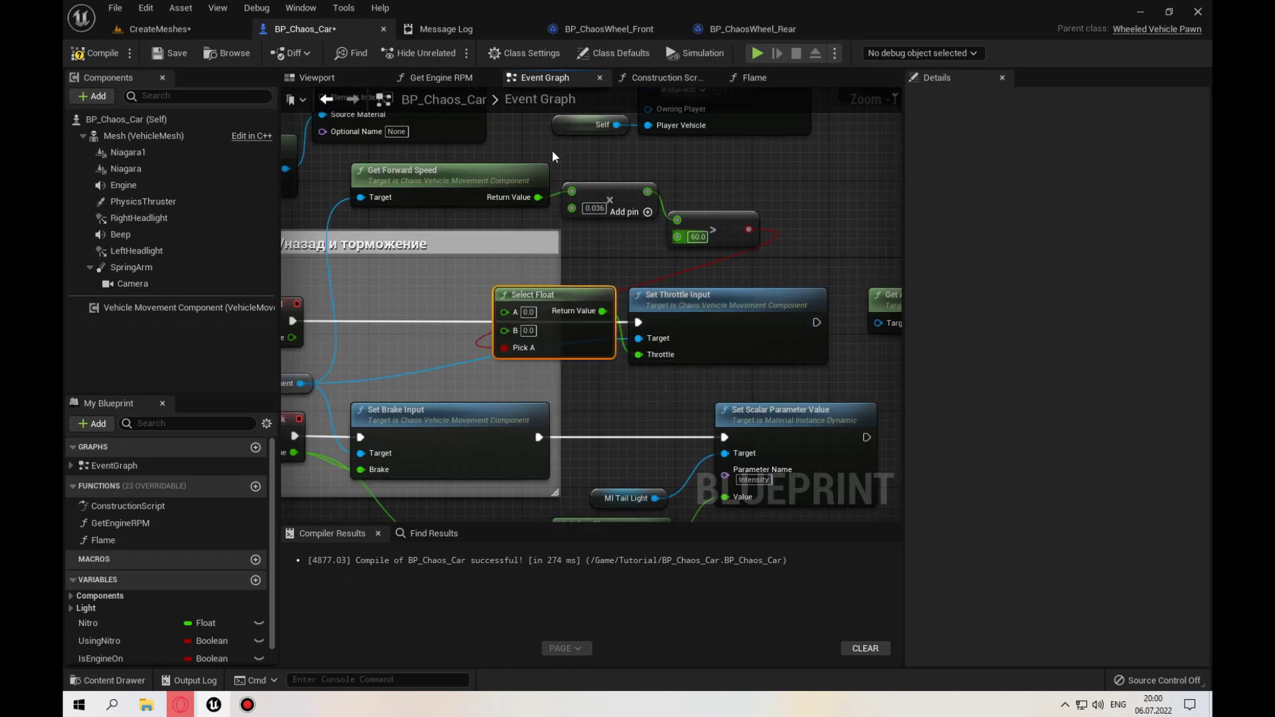
{"action": "left_click_drag", "start_coordinate": [532, 170], "coordinate": [696, 221]}
{"action": "right_click_drag", "start_coordinate": [634, 264], "coordinate": [697, 249]}
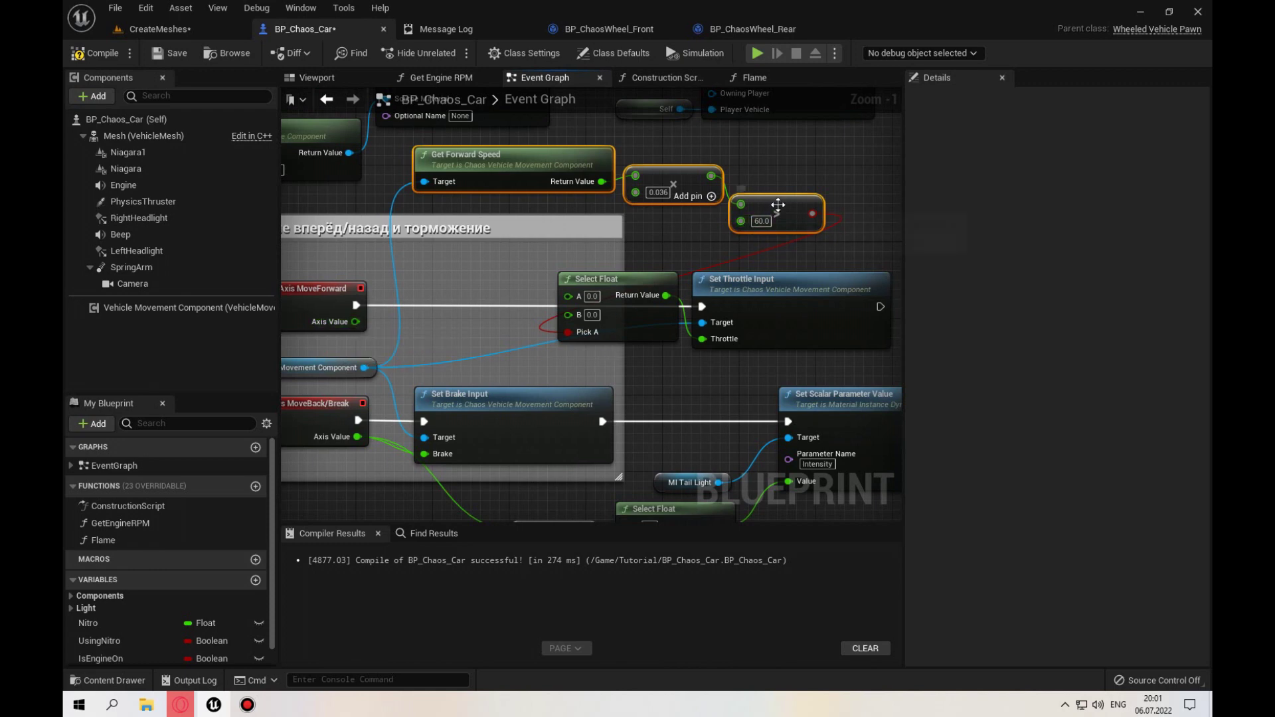
{"action": "left_click_drag", "start_coordinate": [568, 315], "coordinate": [356, 322]}
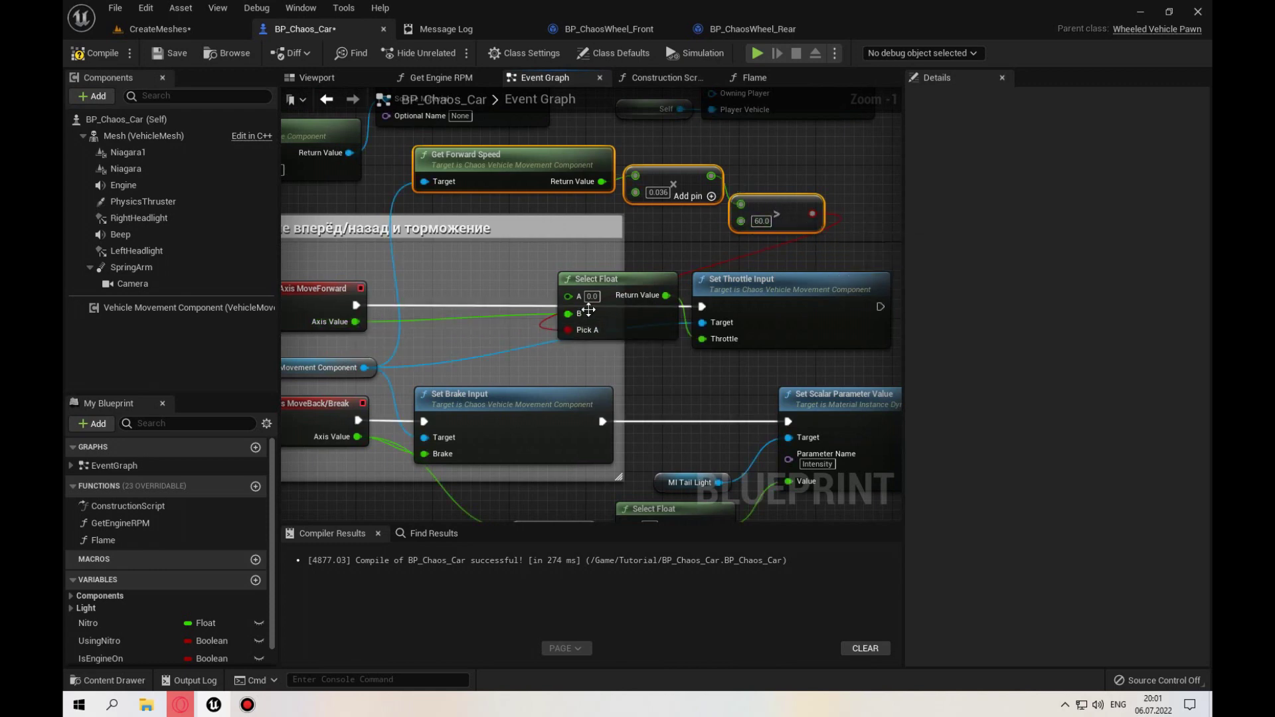
Step: Compile BP_Chaos_Car and start a test play session
{"action": "left_click", "coordinate": [101, 56]}
{"action": "right_click_drag", "start_coordinate": [637, 319], "coordinate": [623, 286]}
{"action": "left_click_drag", "start_coordinate": [622, 276], "coordinate": [623, 285]}
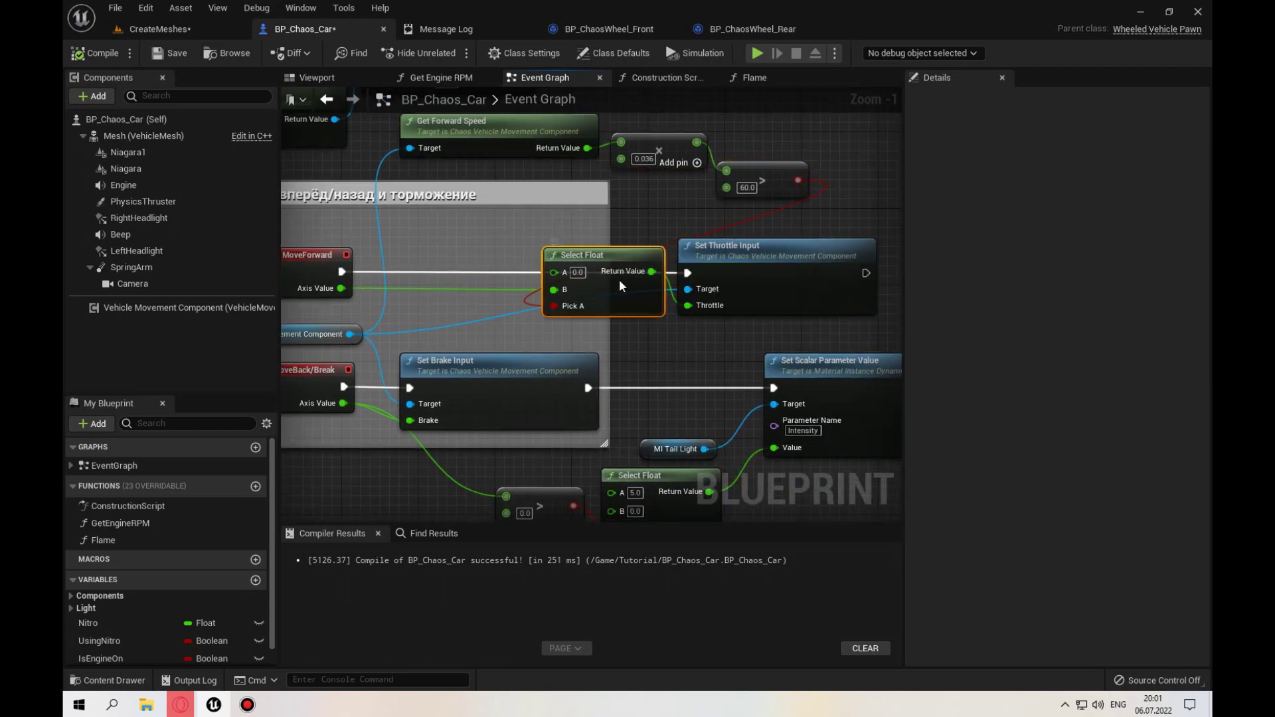
{"action": "left_click", "coordinate": [757, 54]}
Step: Drive the car to check the roughly 60 speed cap, stop, and delete the Select Float node
{"action": "key", "text": "w"}
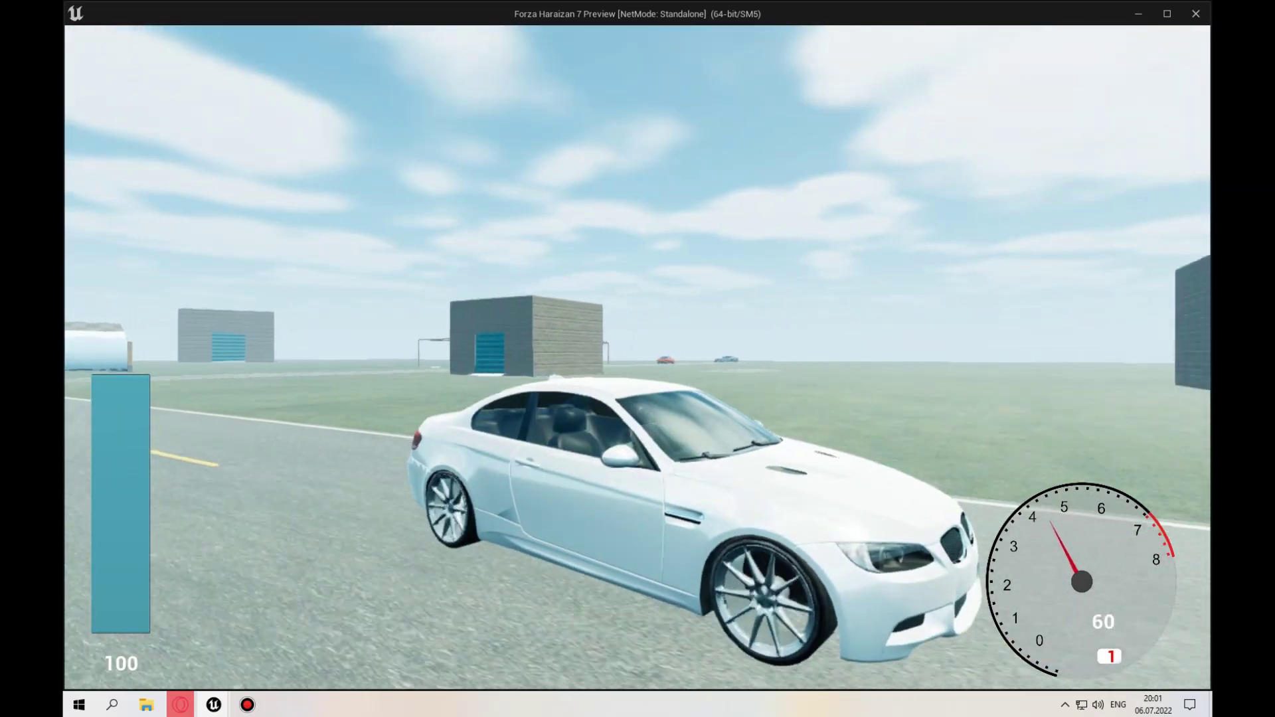
{"action": "key", "text": "d"}
{"action": "key", "text": "a"}
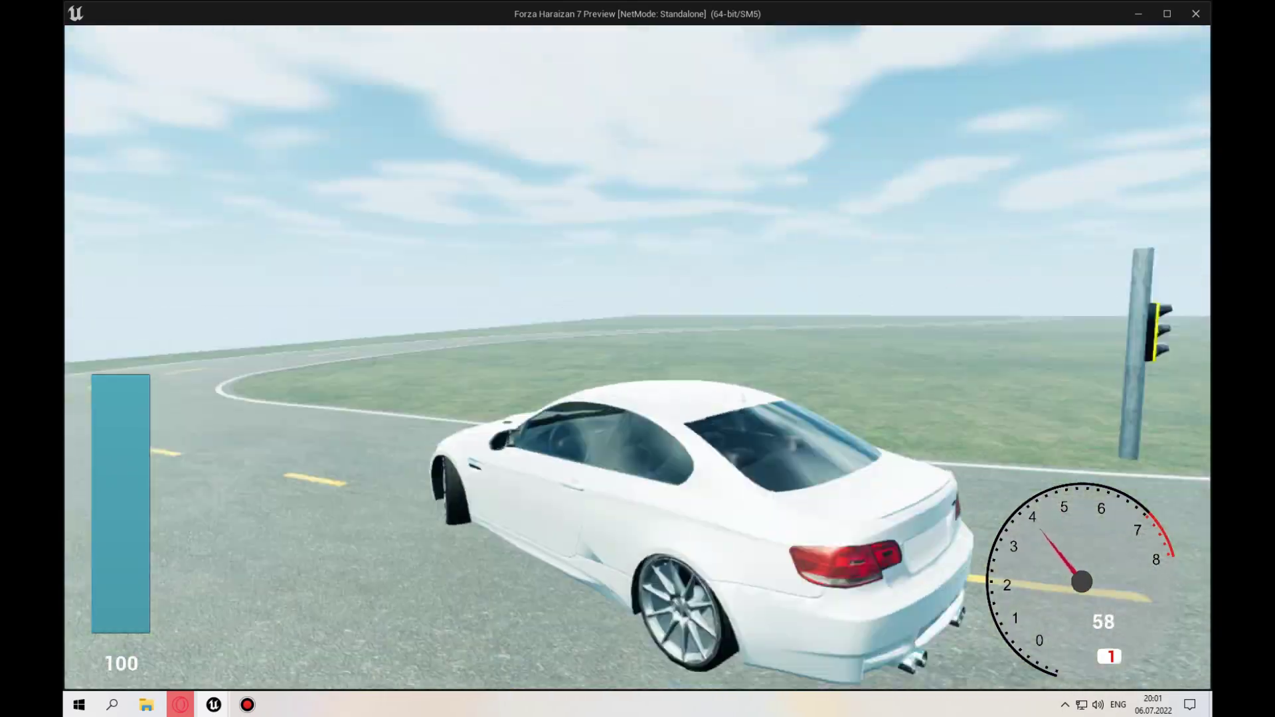
{"action": "key", "text": "d"}
{"action": "key", "text": "d"}
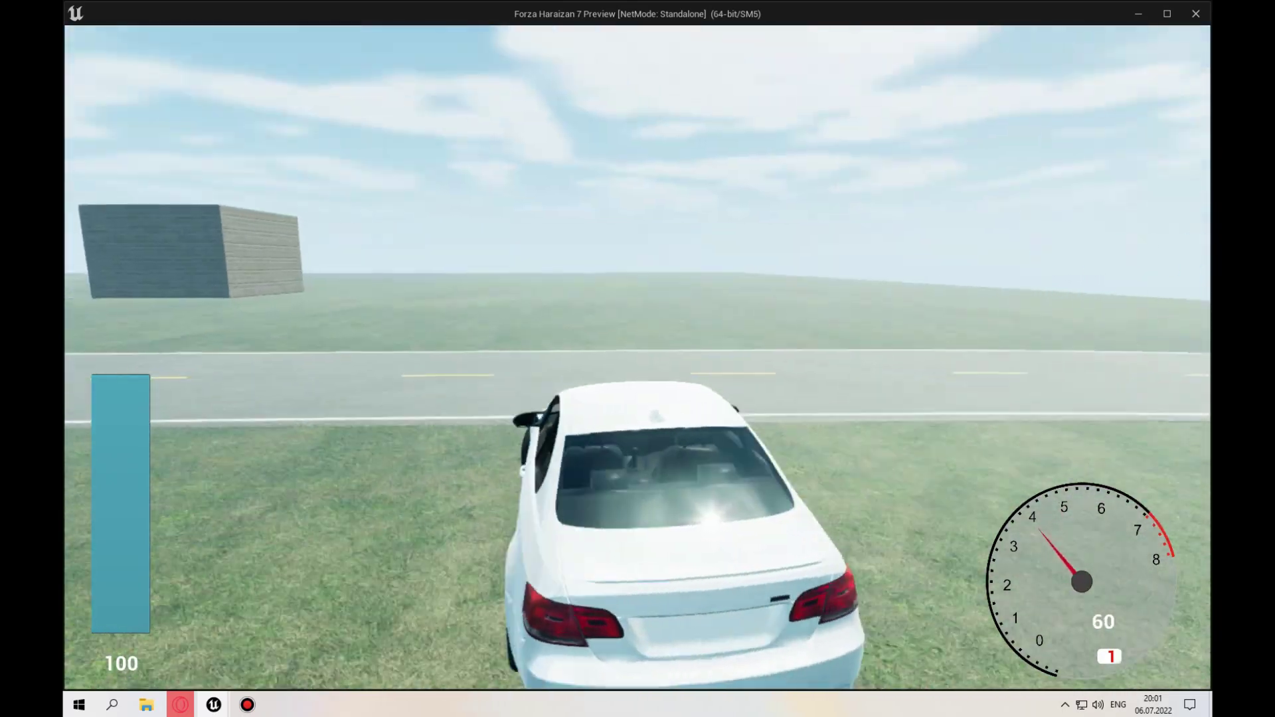
{"action": "key", "text": "Escape"}
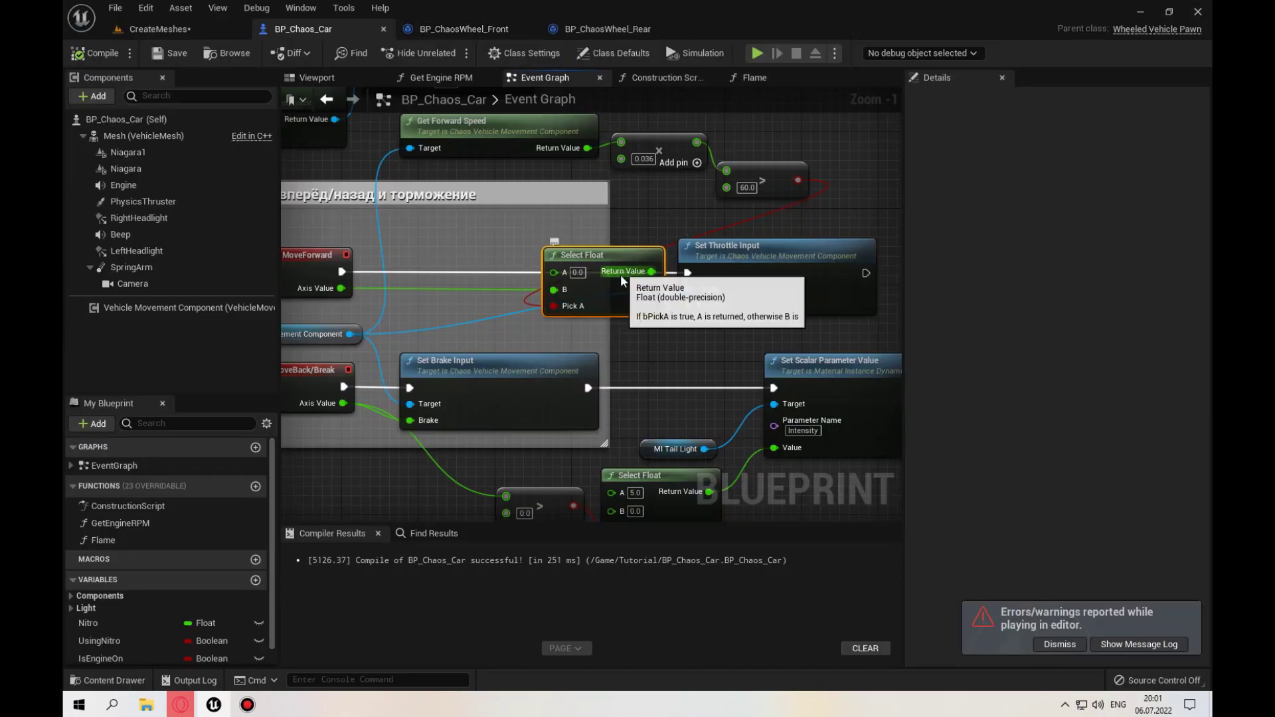
{"action": "key", "text": "Delete"}
Step: Delete the remaining speed-check nodes and wire the Axis Value straight into Throttle
{"action": "left_click_drag", "start_coordinate": [832, 190], "coordinate": [402, 116]}
{"action": "key", "text": "Delete"}
{"action": "left_click_drag", "start_coordinate": [688, 306], "coordinate": [345, 293]}
{"action": "left_click", "coordinate": [164, 50]}
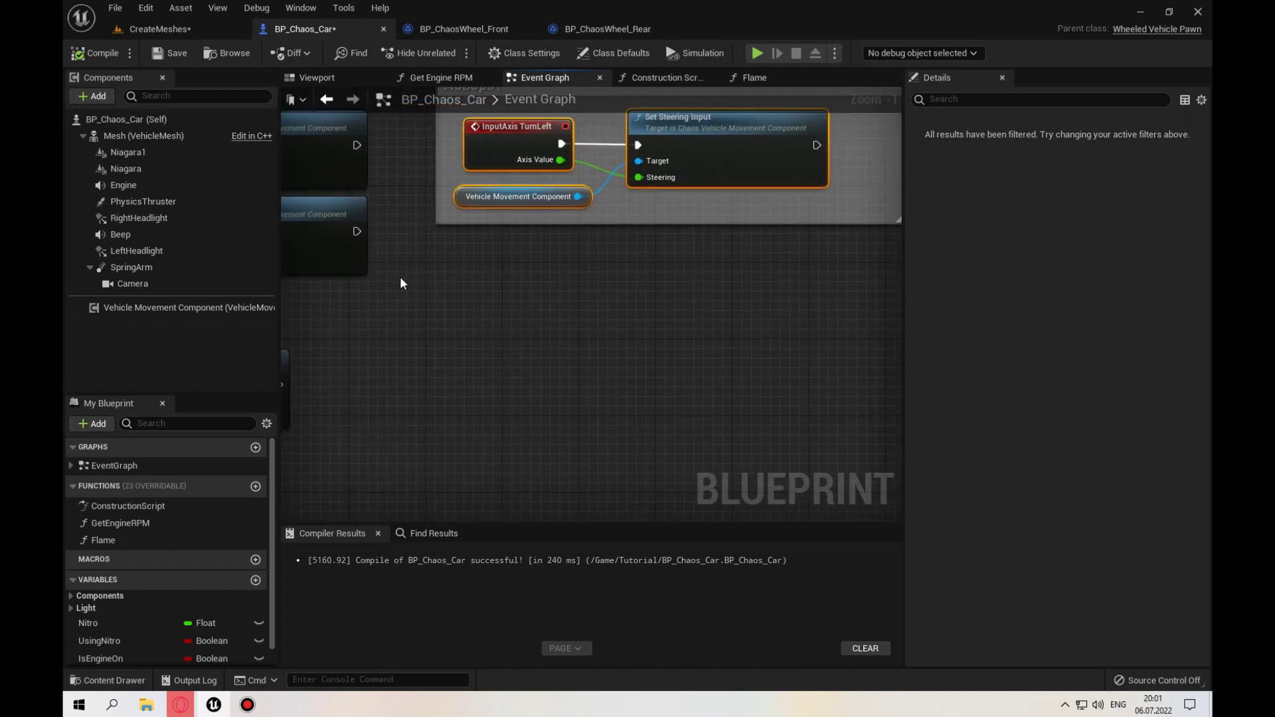
Step: Drag Mesh into the graph and add an Add Impulse at Location node targeting it
{"action": "mouse_move", "coordinate": [148, 135]}
{"action": "left_mouse_down"}
{"action": "mouse_move", "coordinate": [476, 352]}
{"action": "mouse_move", "coordinate": [583, 309]}
{"action": "left_mouse_up"}
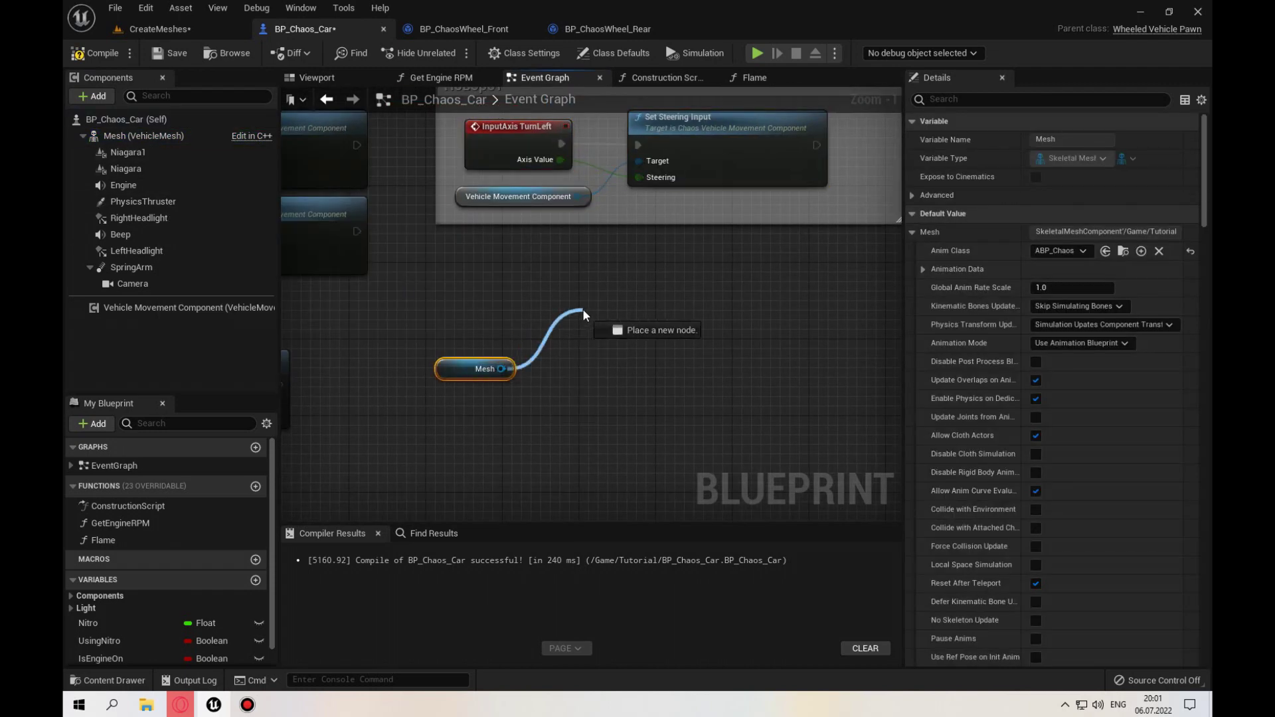
{"action": "type", "text": "add u"}
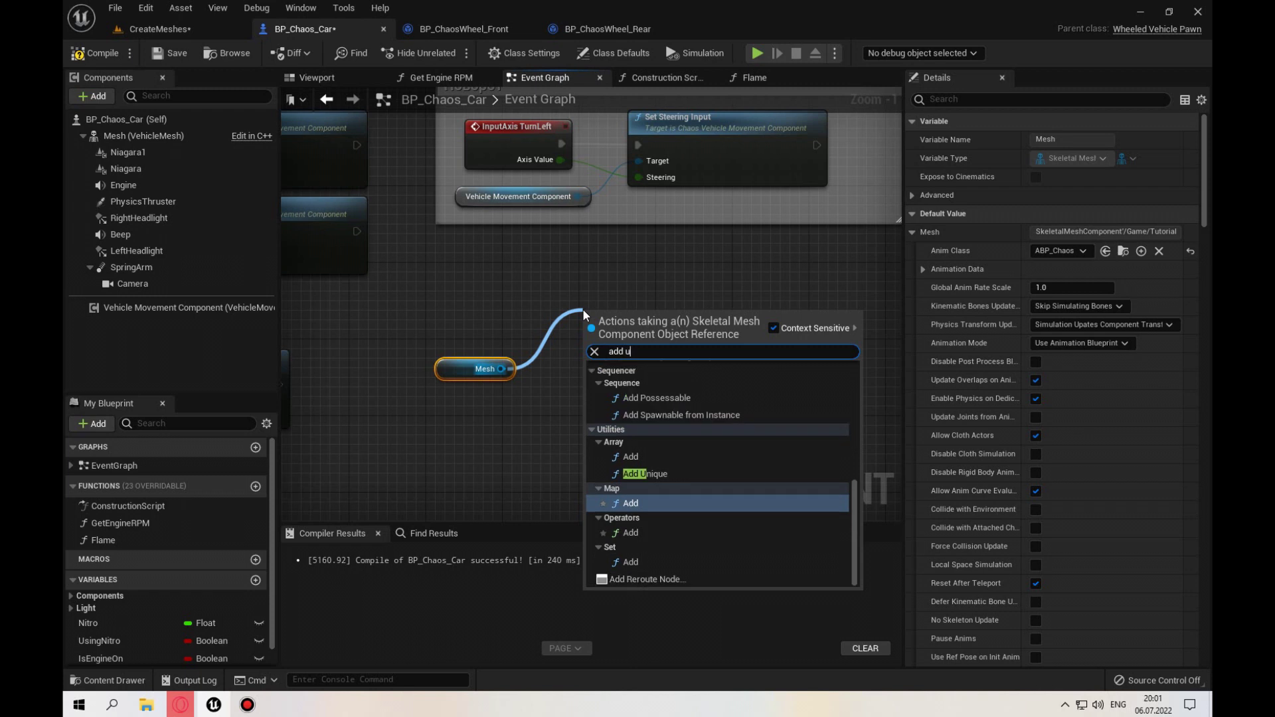
{"action": "key", "text": "BackSpace"}
{"action": "type", "text": "imp"}
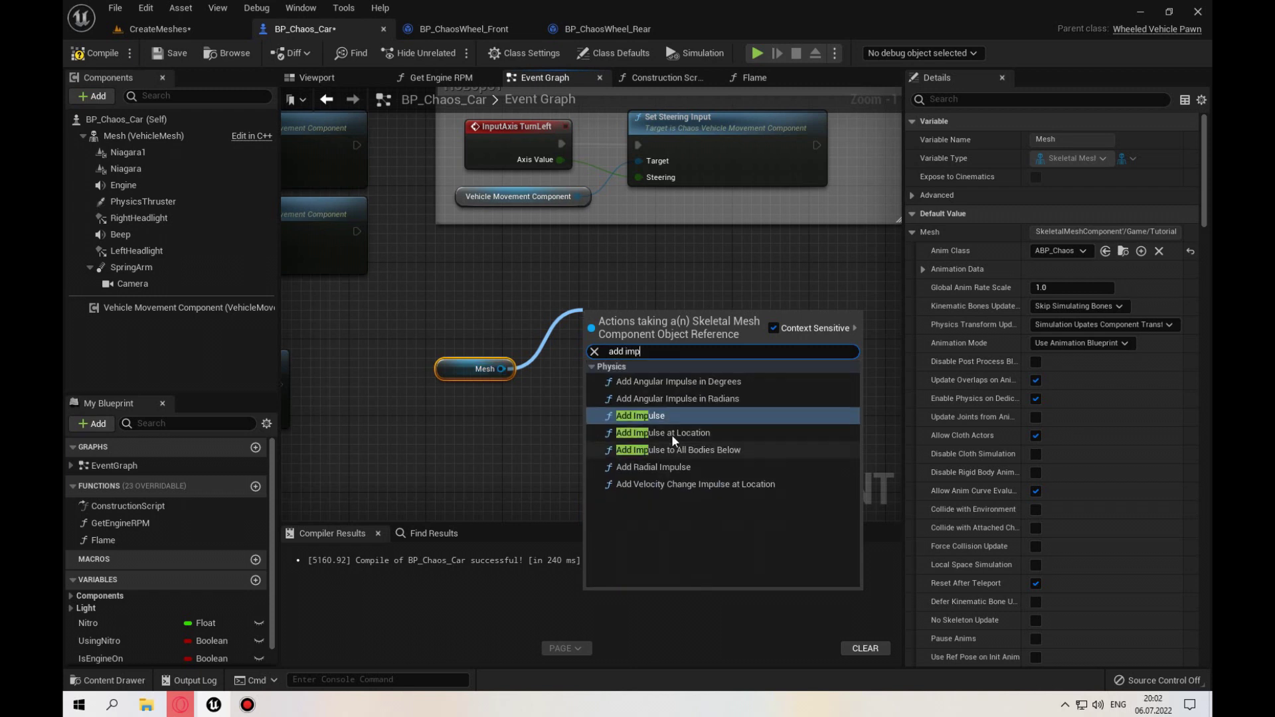
{"action": "left_click", "coordinate": [672, 434]}
{"action": "left_click_drag", "start_coordinate": [658, 351], "coordinate": [629, 341]}
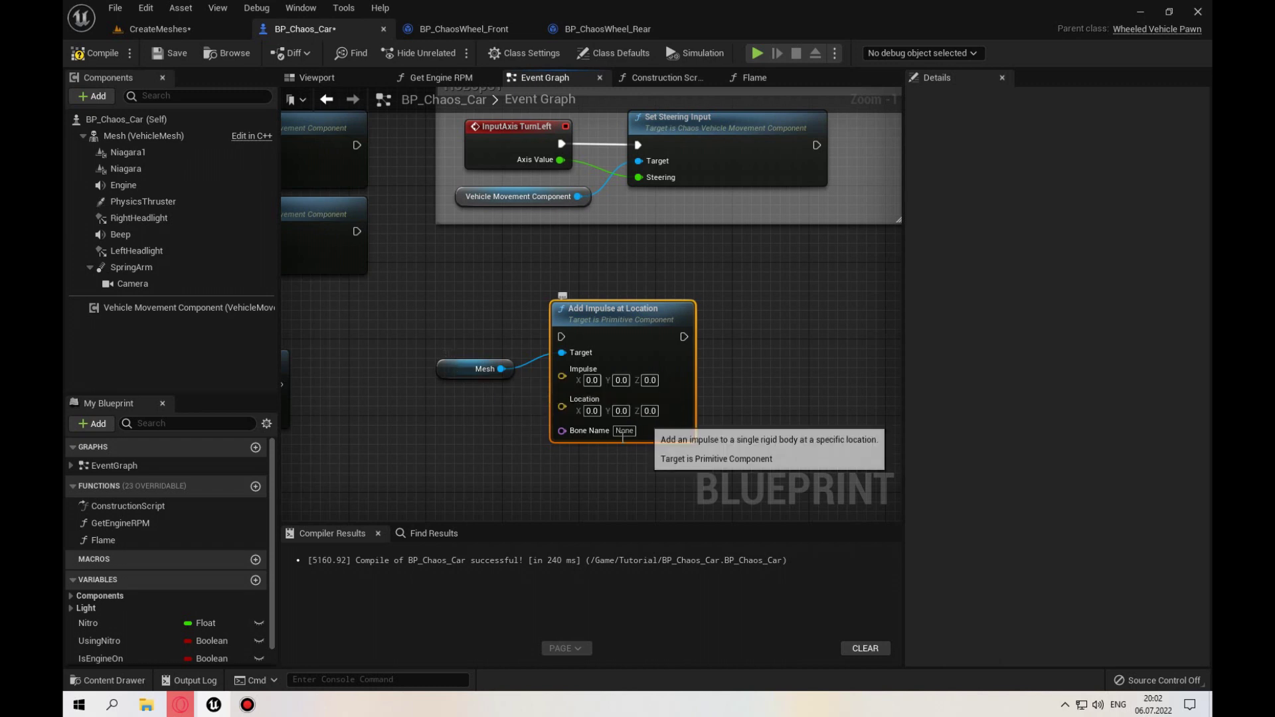
{"action": "left_click_drag", "start_coordinate": [791, 467], "coordinate": [608, 429]}
{"action": "left_click_drag", "start_coordinate": [487, 378], "coordinate": [459, 427]}
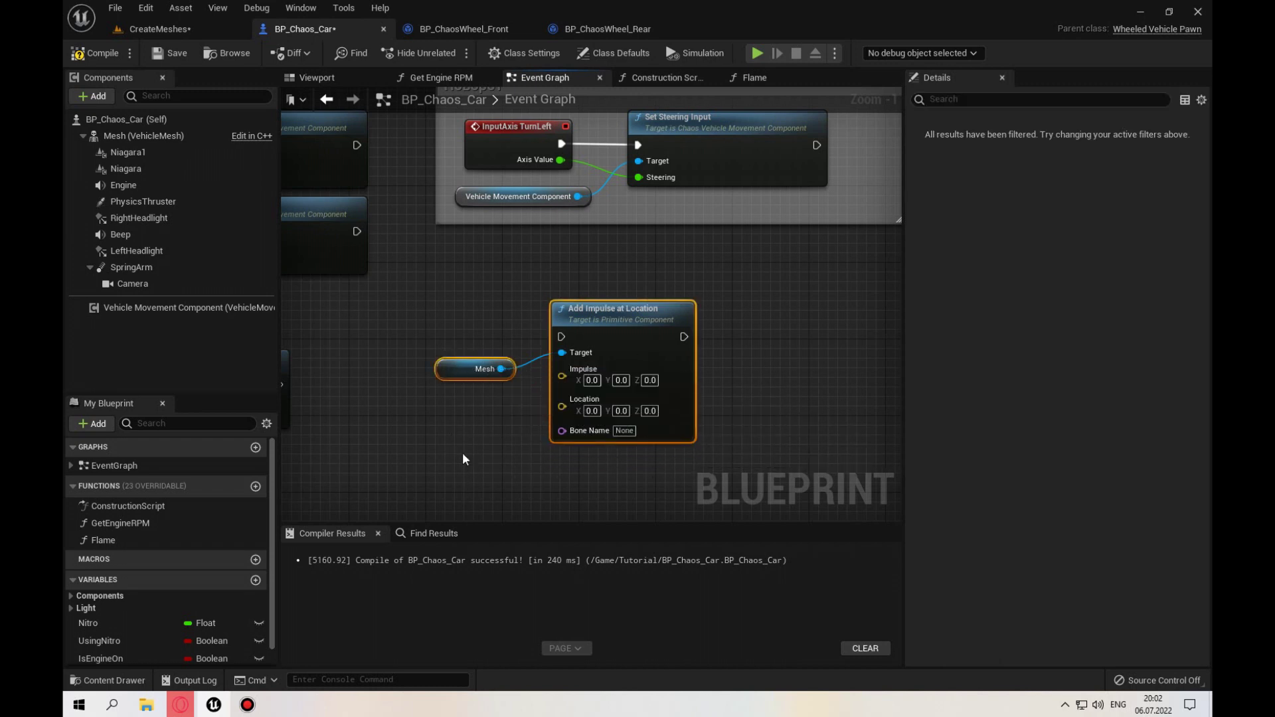
{"action": "left_click", "coordinate": [152, 28]}
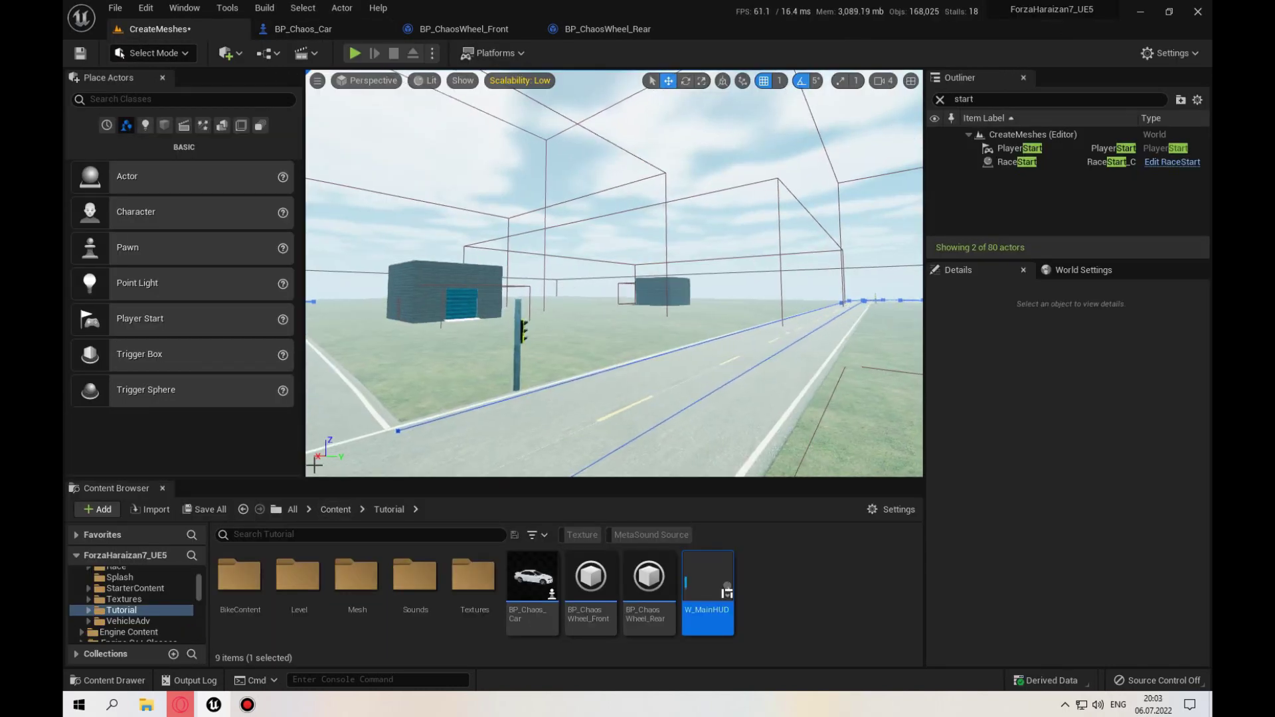